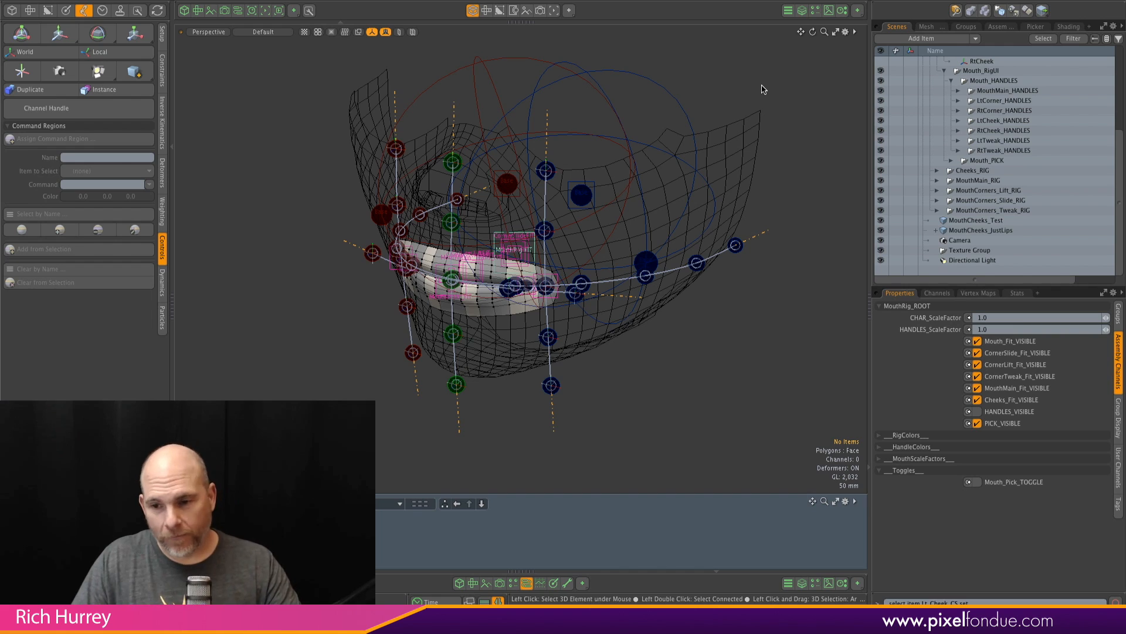
Step: Turn off Mouth_Fit_VISIBLE on MouthRig_ROOT, and check the lips mesh alone by temporarily hiding the MouthCheeks_Test mesh
alt+drag(667, 224, 615, 247)
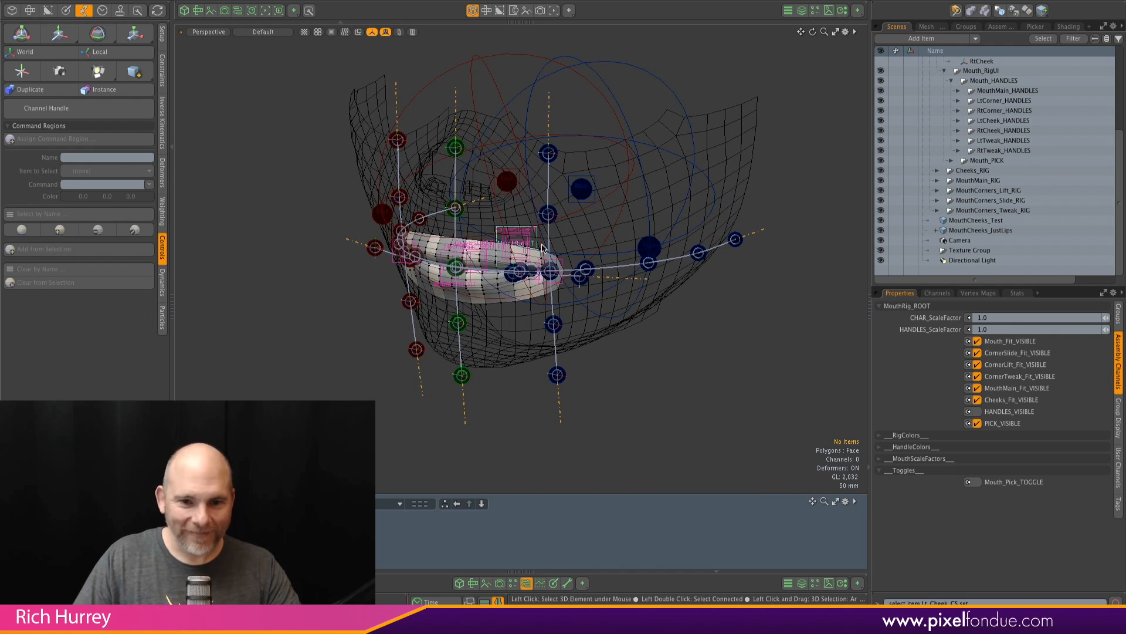
click(977, 342)
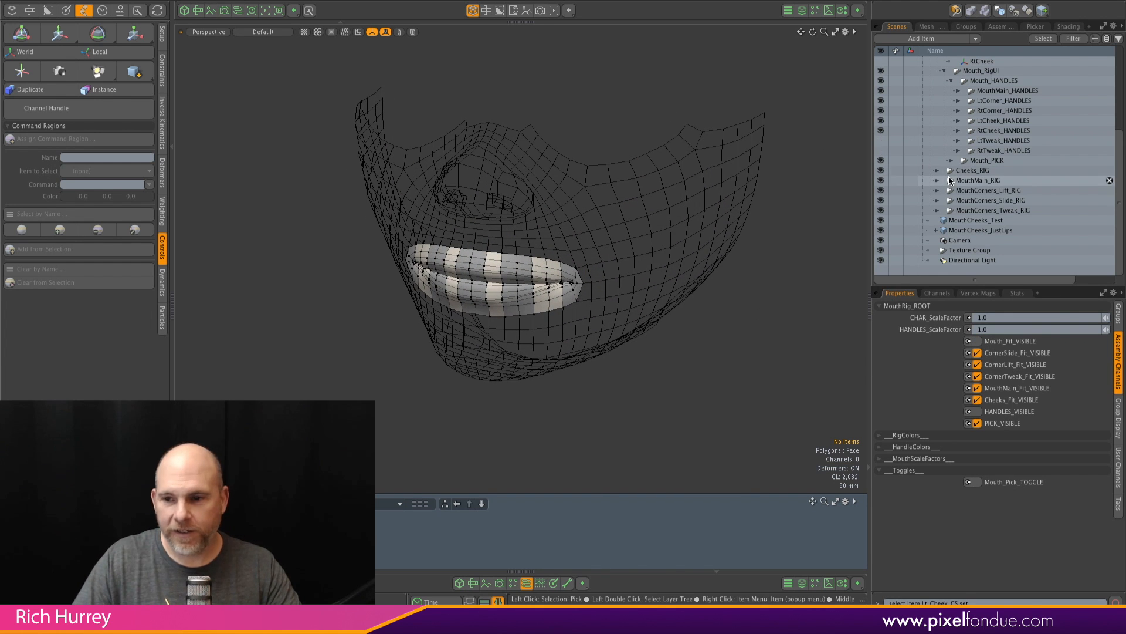
click(881, 221)
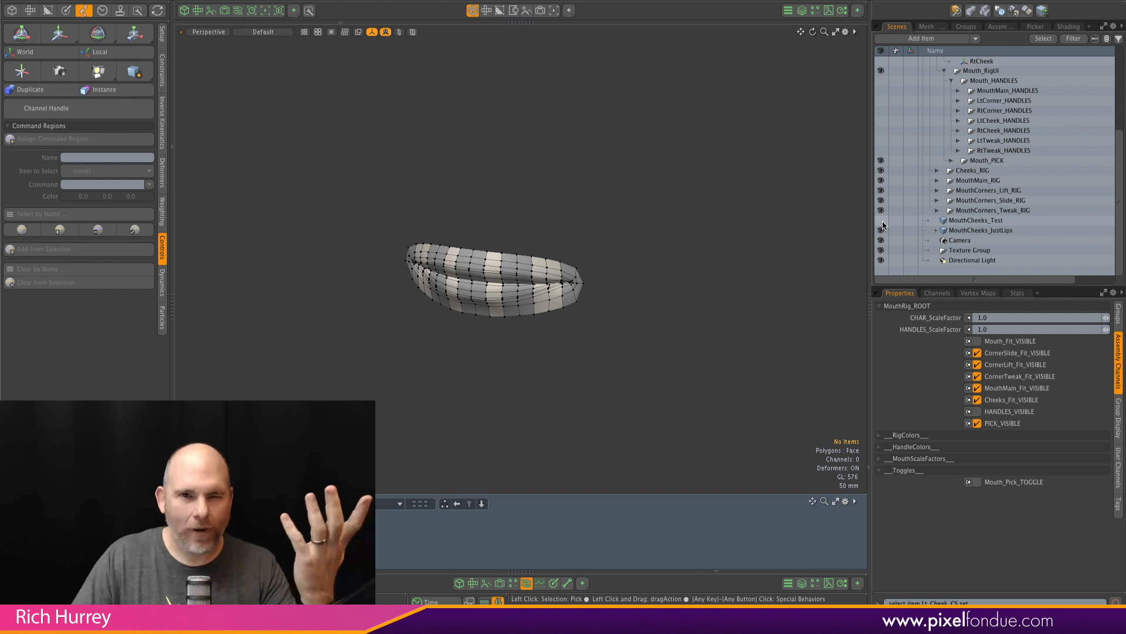
click(881, 221)
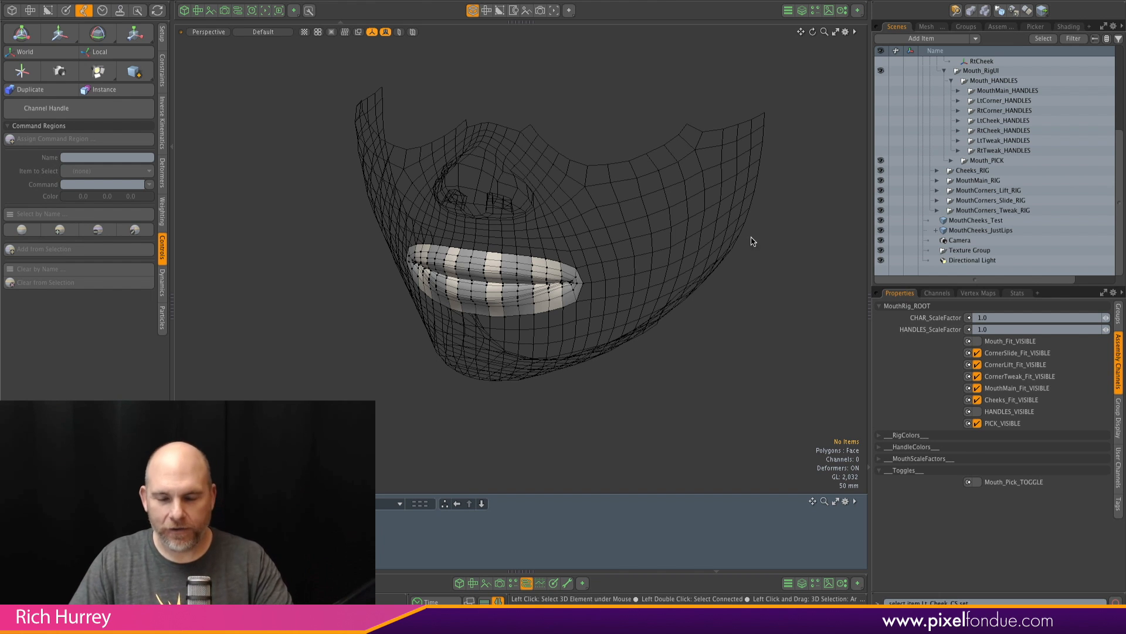
alt+shift+drag(741, 292, 735, 289)
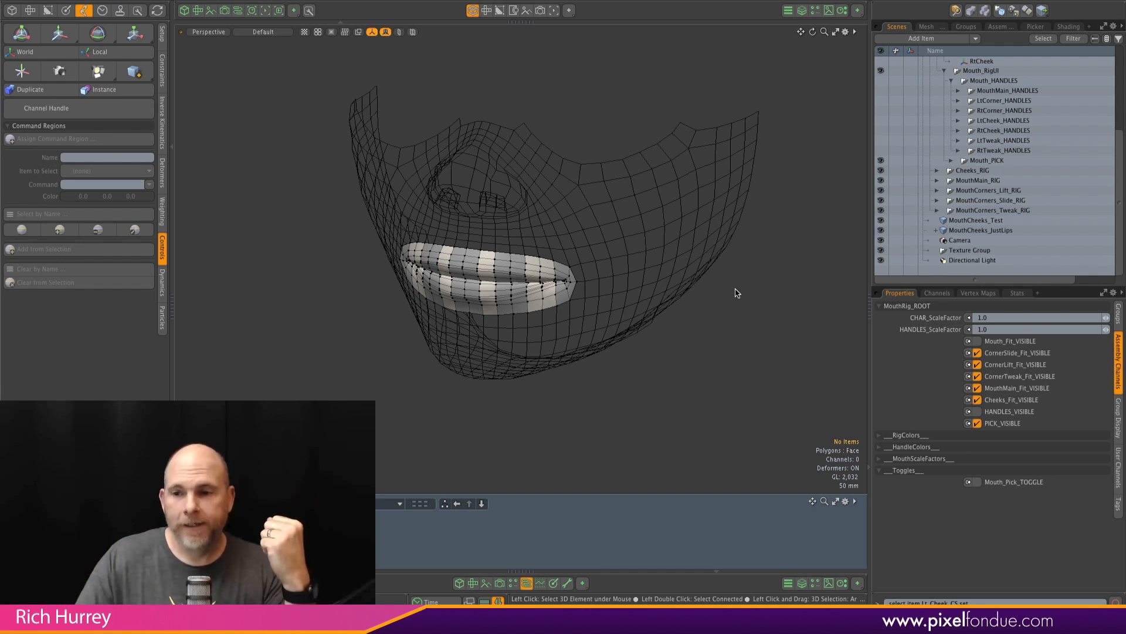
Step: Show the Lt_MouthCorner_CS channel set of Mouth_Anim_ROOT in a repositioned viewport display and try out its LtCorner Lift channel
click(966, 27)
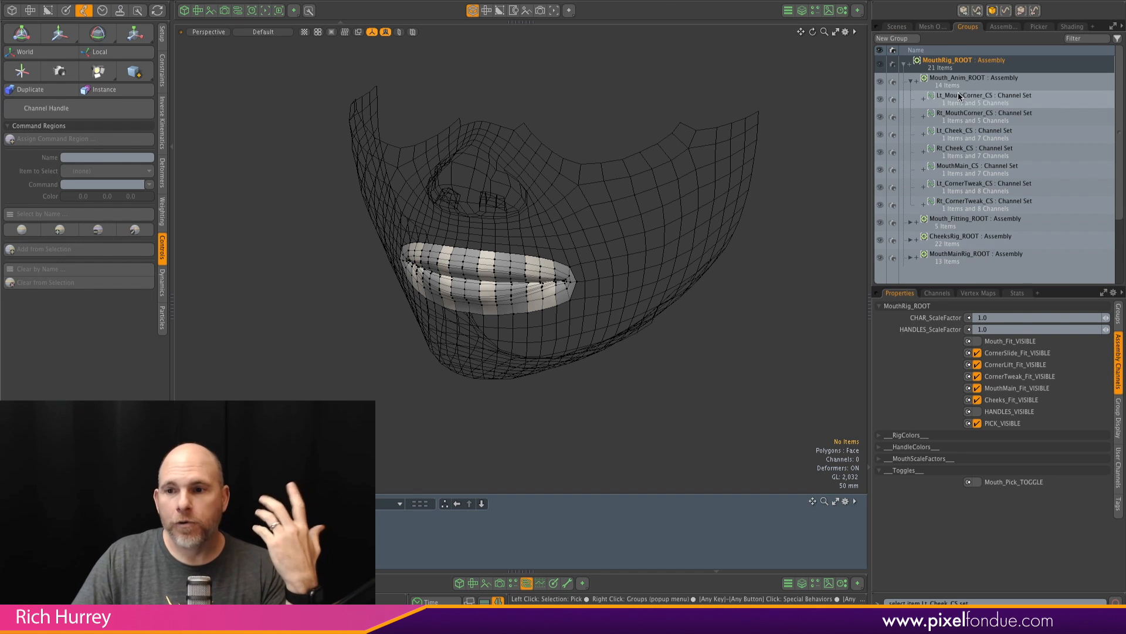
click(911, 81)
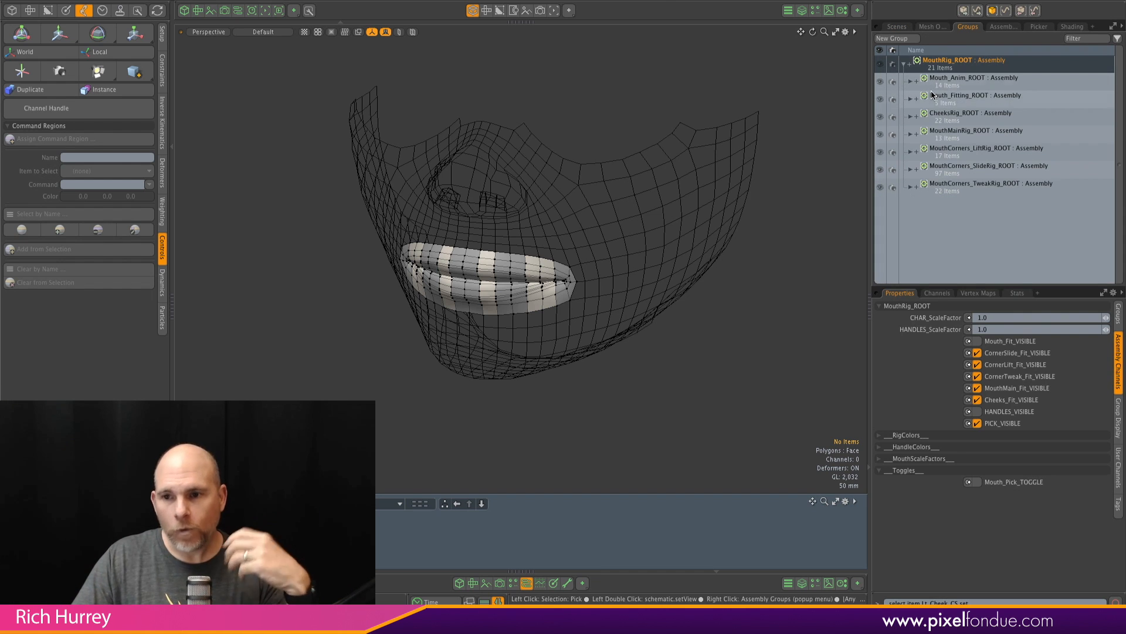
click(911, 82)
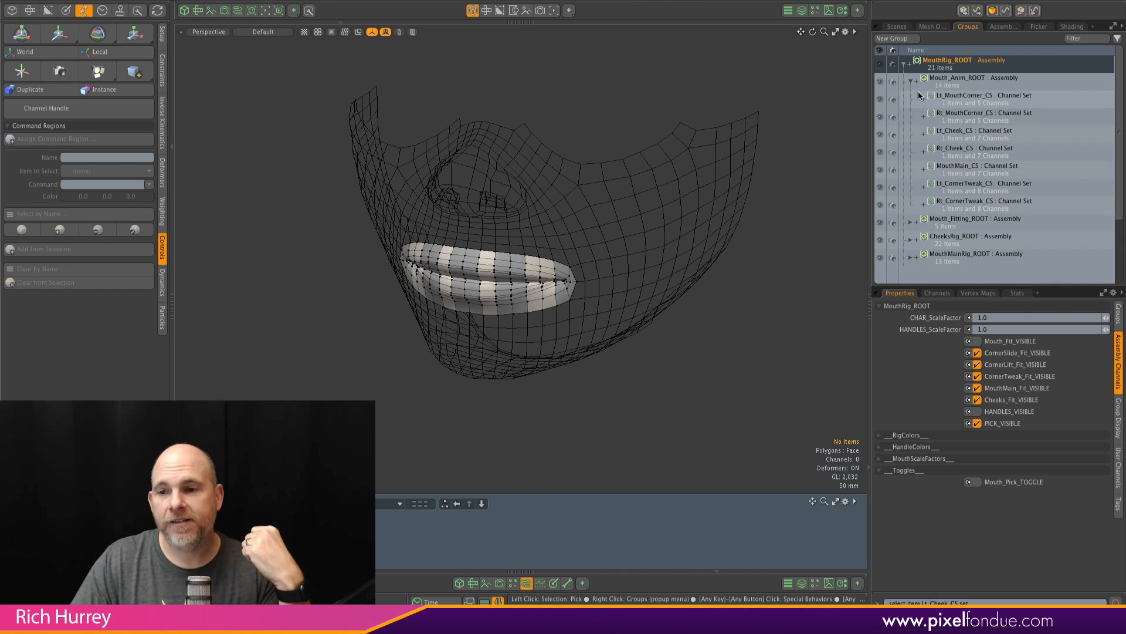
click(977, 92)
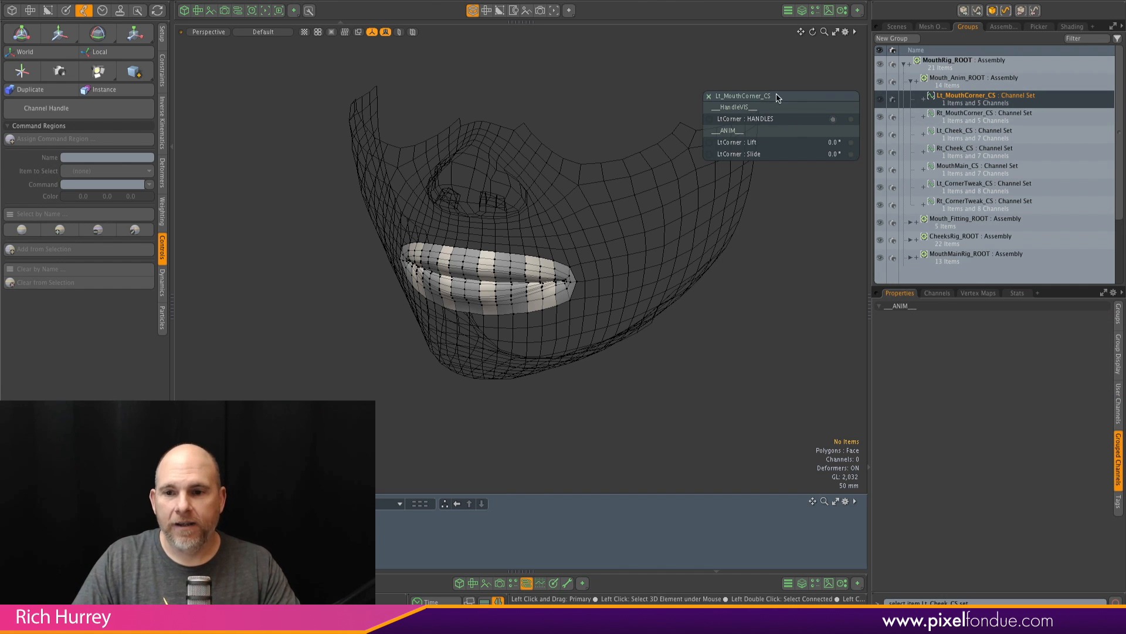
drag(776, 96, 740, 78)
mouse_move(719, 123)
mouse_down()
mouse_move(801, 123)
mouse_move(712, 125)
mouse_up()
key(ctrl+z)
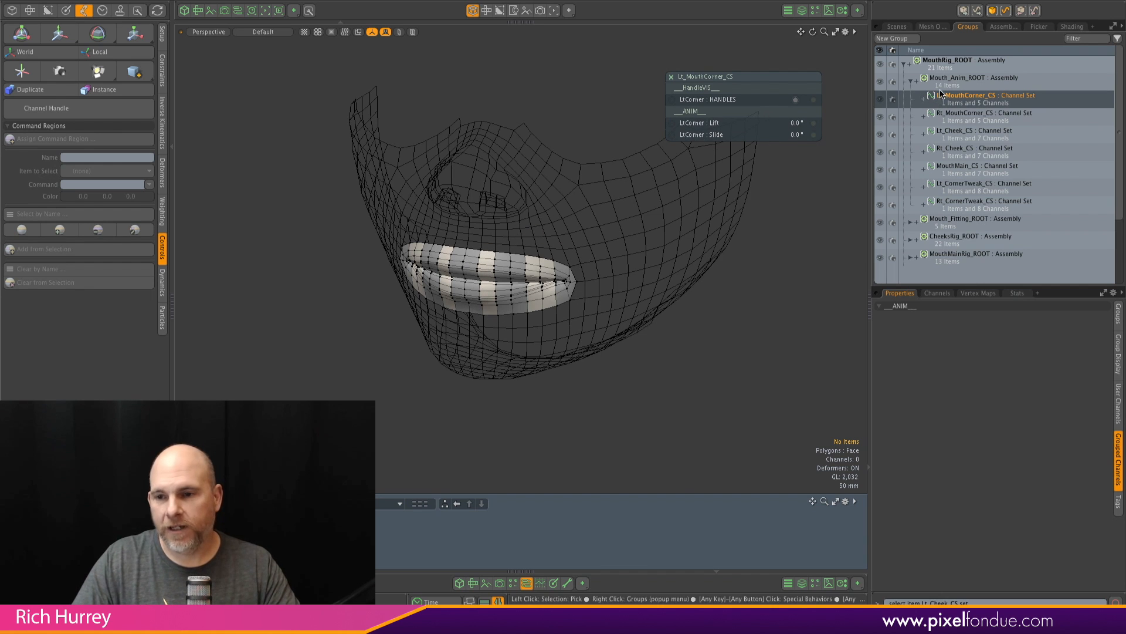
Step: Hide the MouthCheeks_Test mesh so that only the lips mesh is shown, close up
click(908, 28)
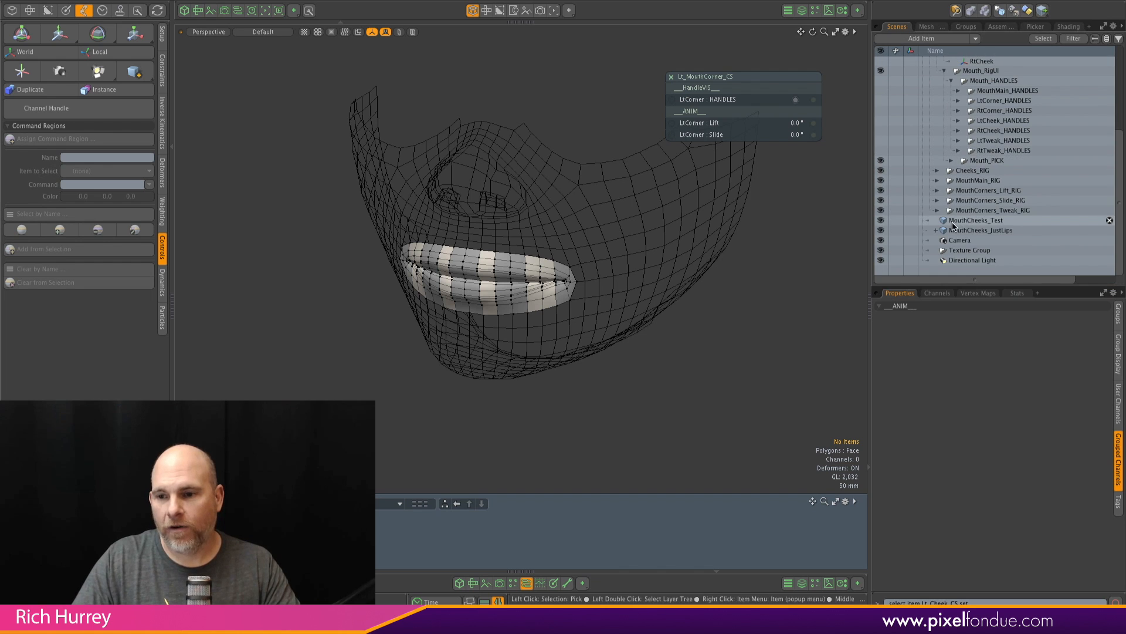
click(881, 220)
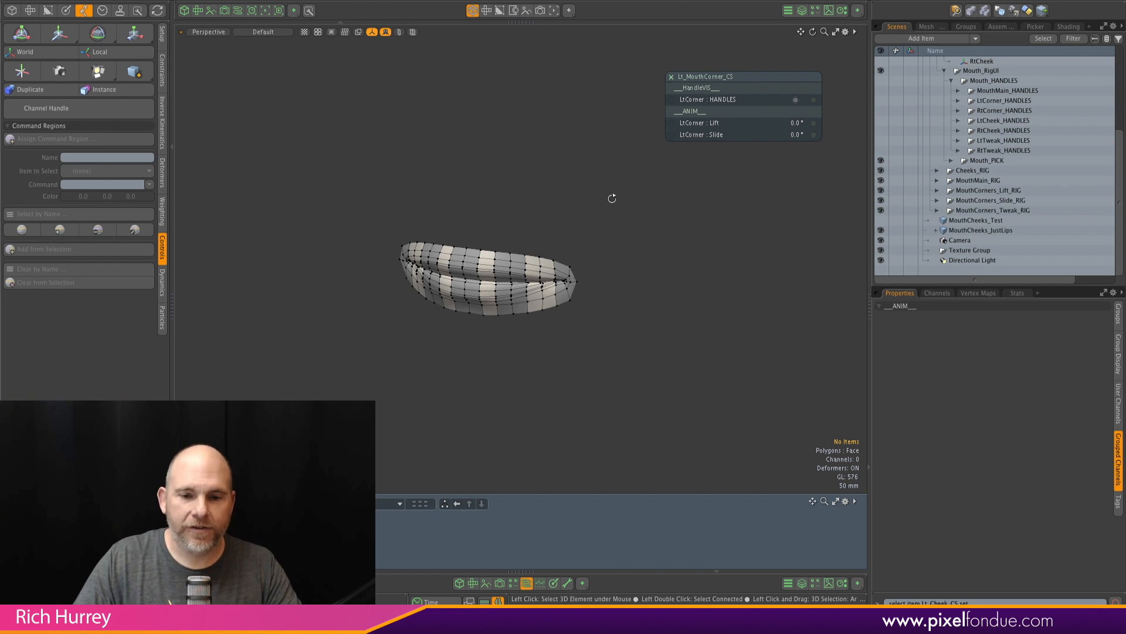
ctrl+alt+drag(611, 196, 679, 170)
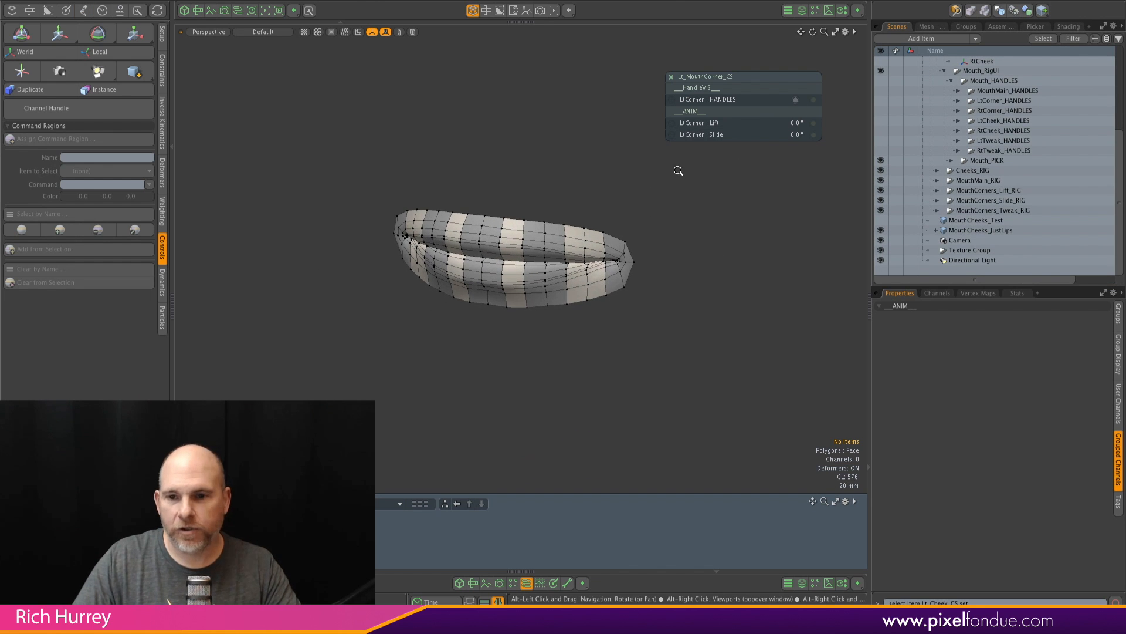
Step: Display the Rt_MouthCorner_CS channel set and raise RtCorner Lift to about 43.8°
click(967, 26)
click(977, 116)
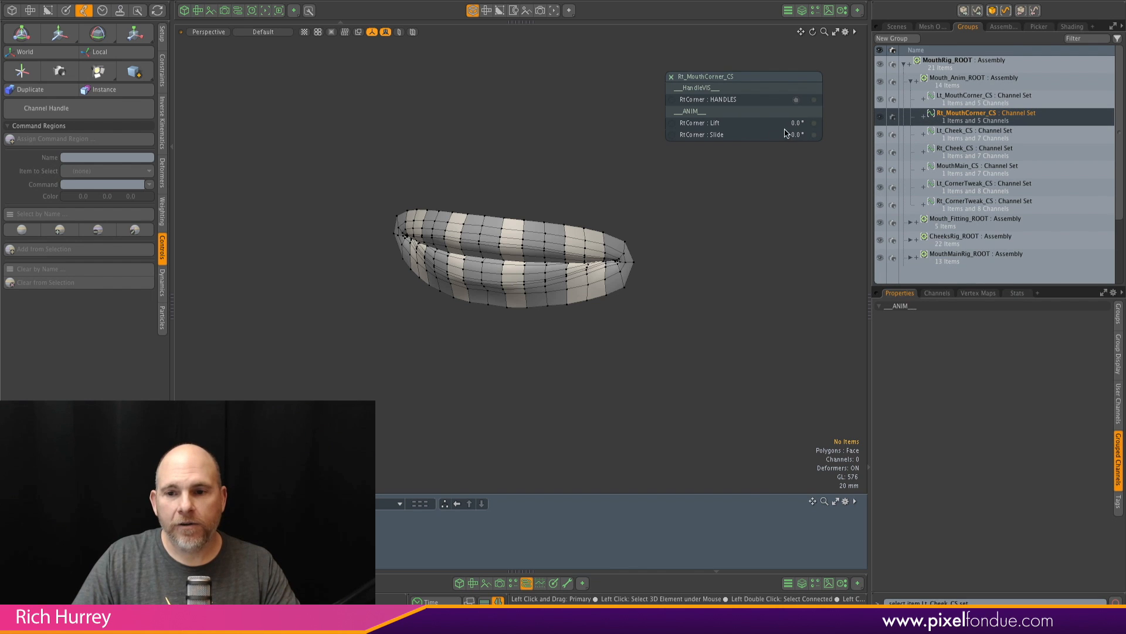
drag(717, 126, 781, 125)
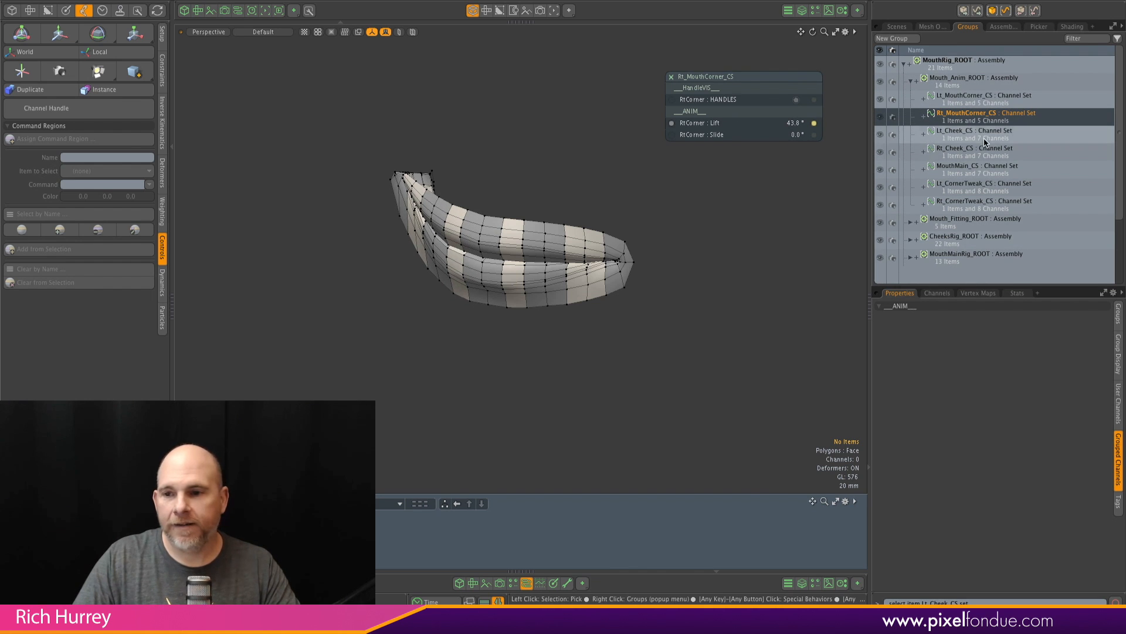
Step: Display the MouthMain_CS channel set, try out its animation channels, and undo the test changes
click(974, 153)
click(965, 166)
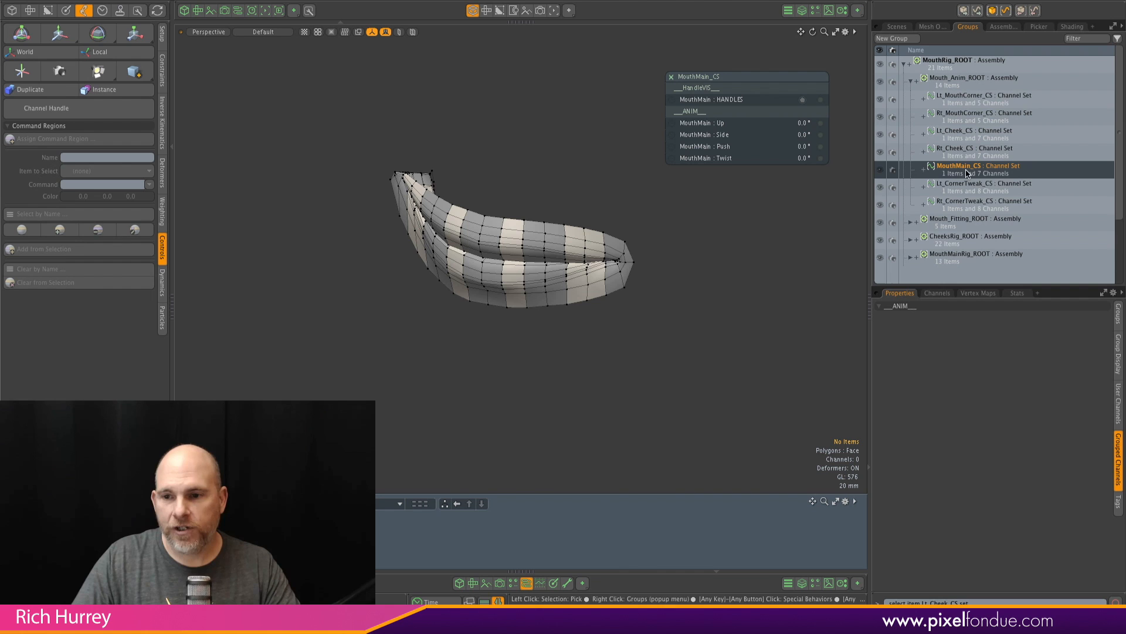
drag(711, 126, 755, 158)
key(ctrl+z)
key(ctrl+z)
key(ctrl+z)
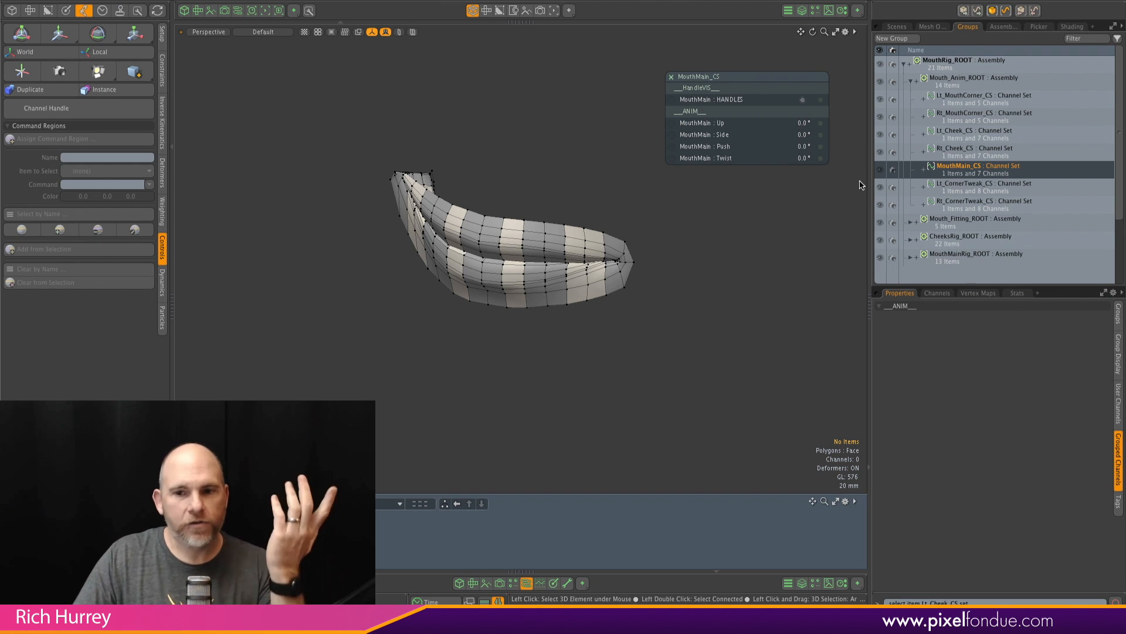
Step: Display the Lt_Cheek_CS channel set, then deselect it and close its channel display
click(954, 136)
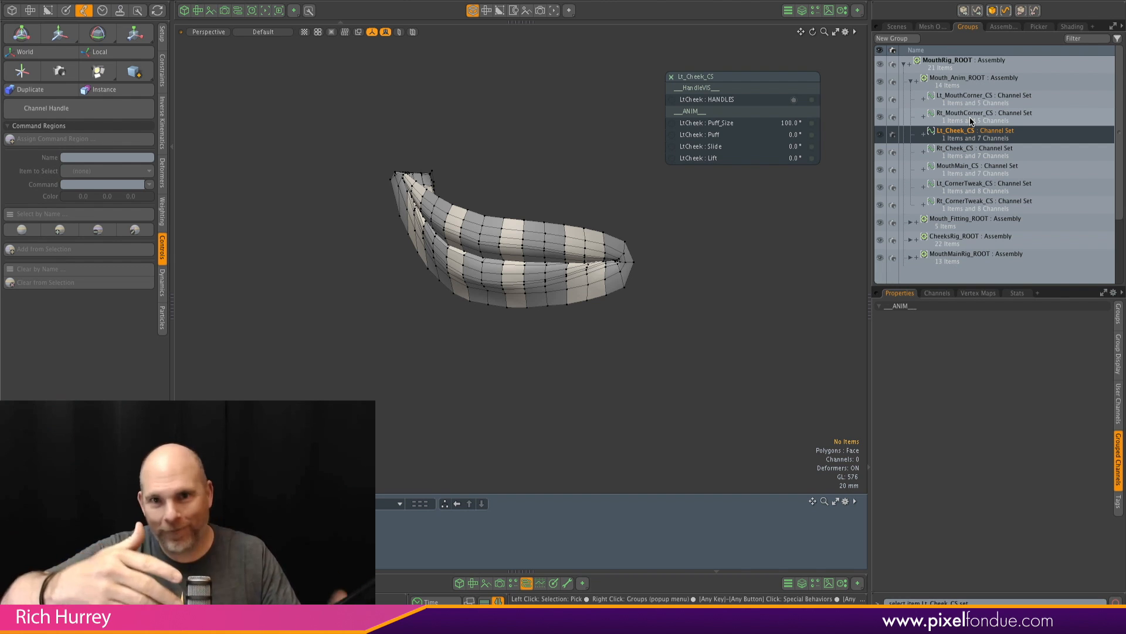
ctrl+click(999, 137)
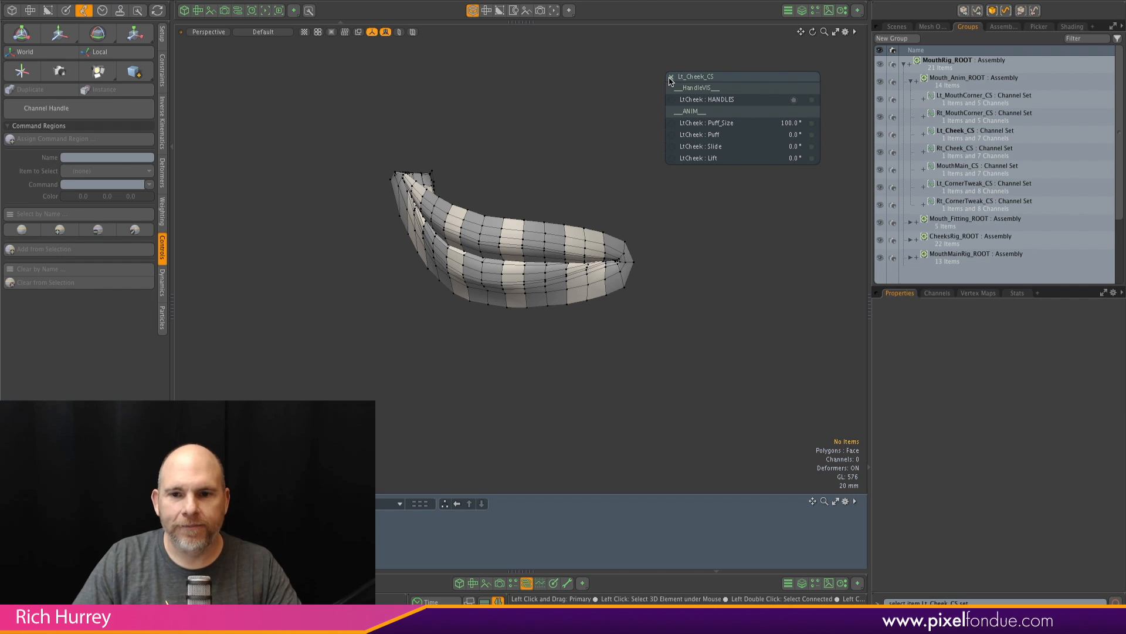
click(671, 77)
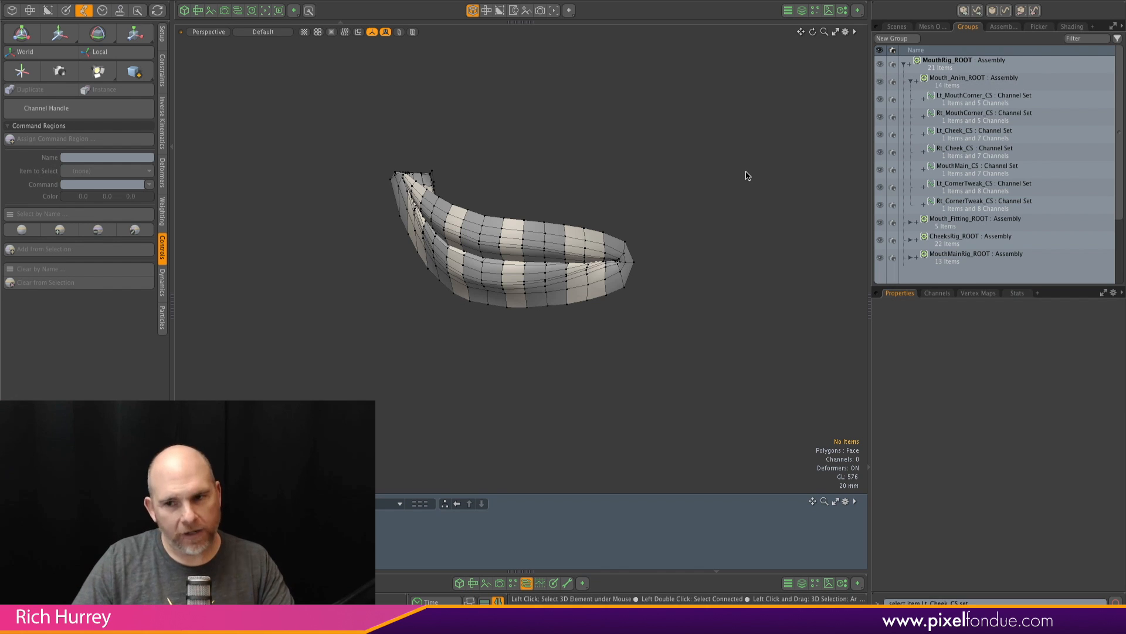
Step: Reset the RtCorner Lift channel of Rt_MouthCorner_CS to 0.0° and close its channel display
click(963, 116)
click(814, 123)
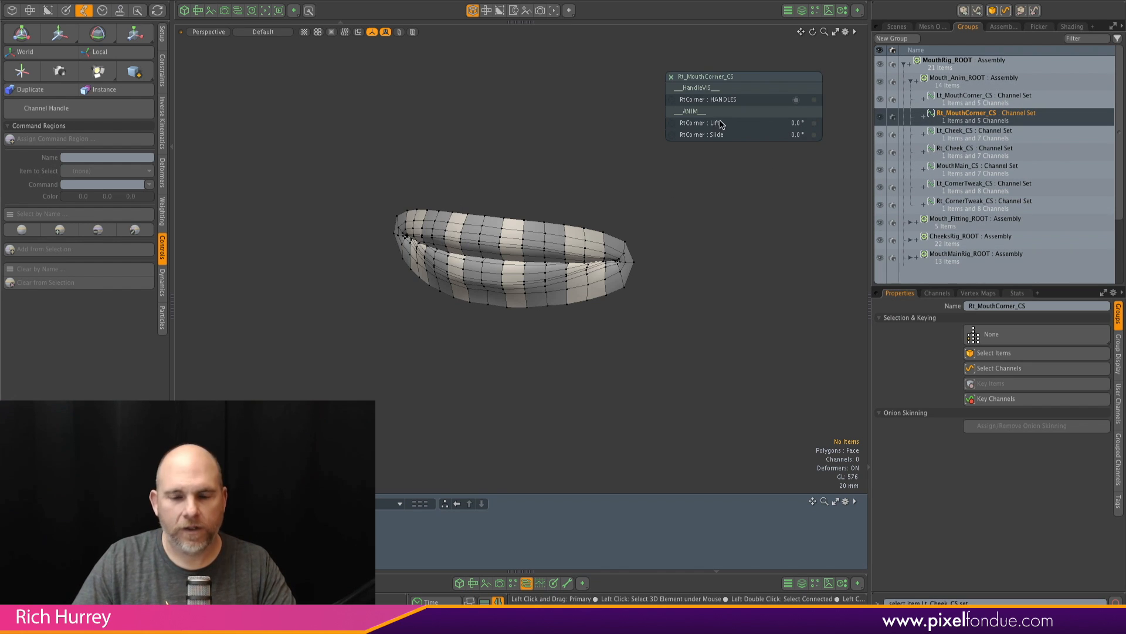
click(671, 77)
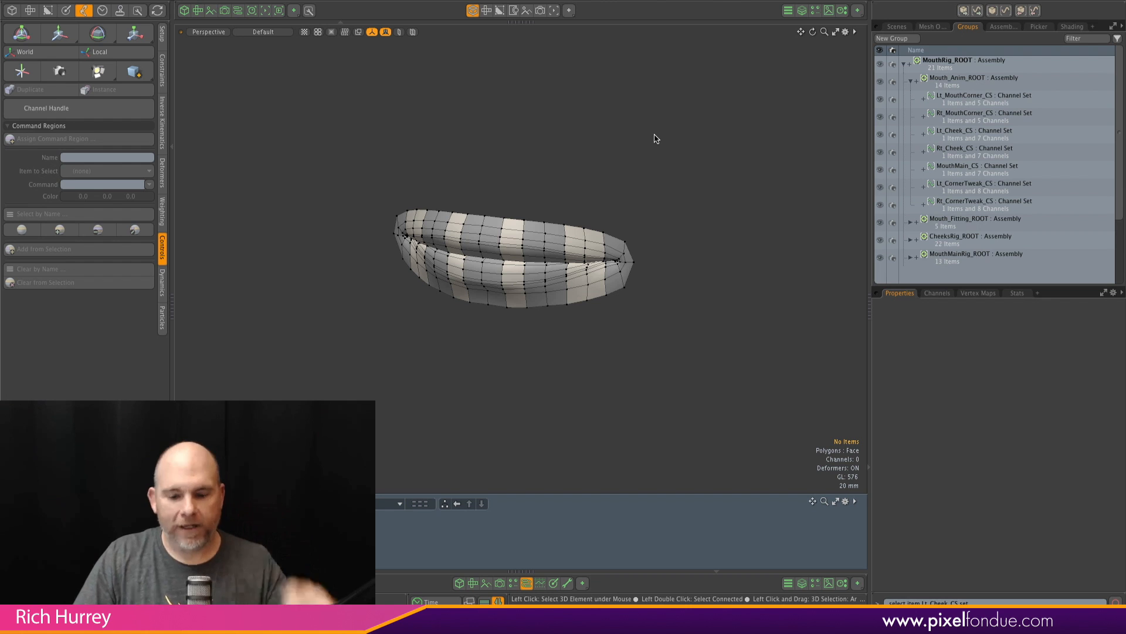
Step: Display the Lt_MouthCorner_CS channels by picking the left corner of the lips mesh, and collapse the side panels to enlarge the viewport
key(o)
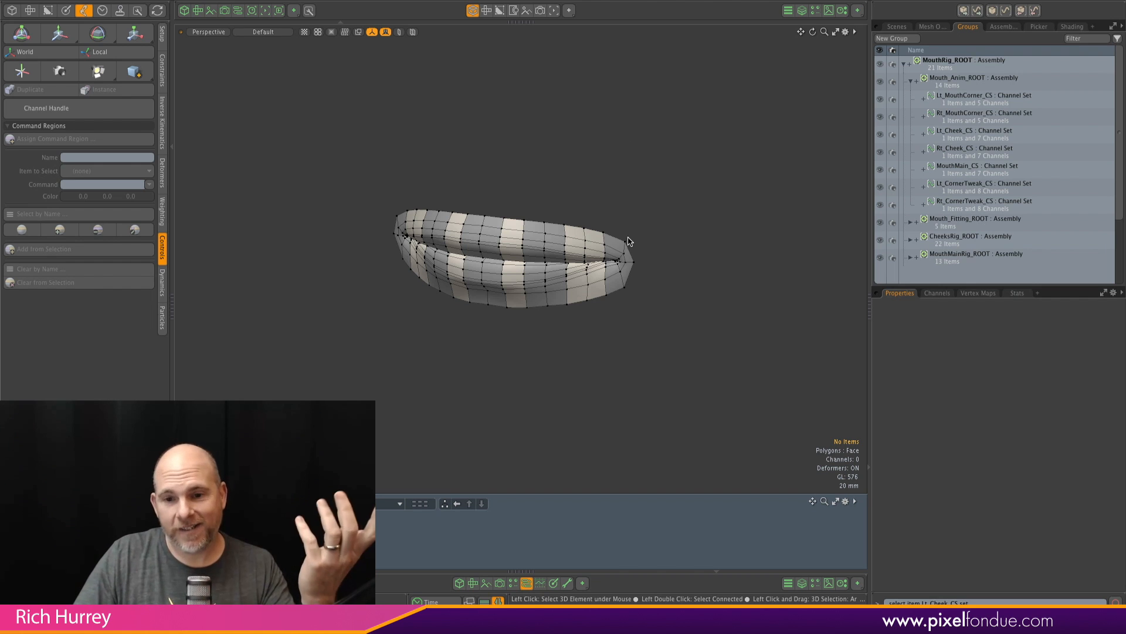
click(617, 249)
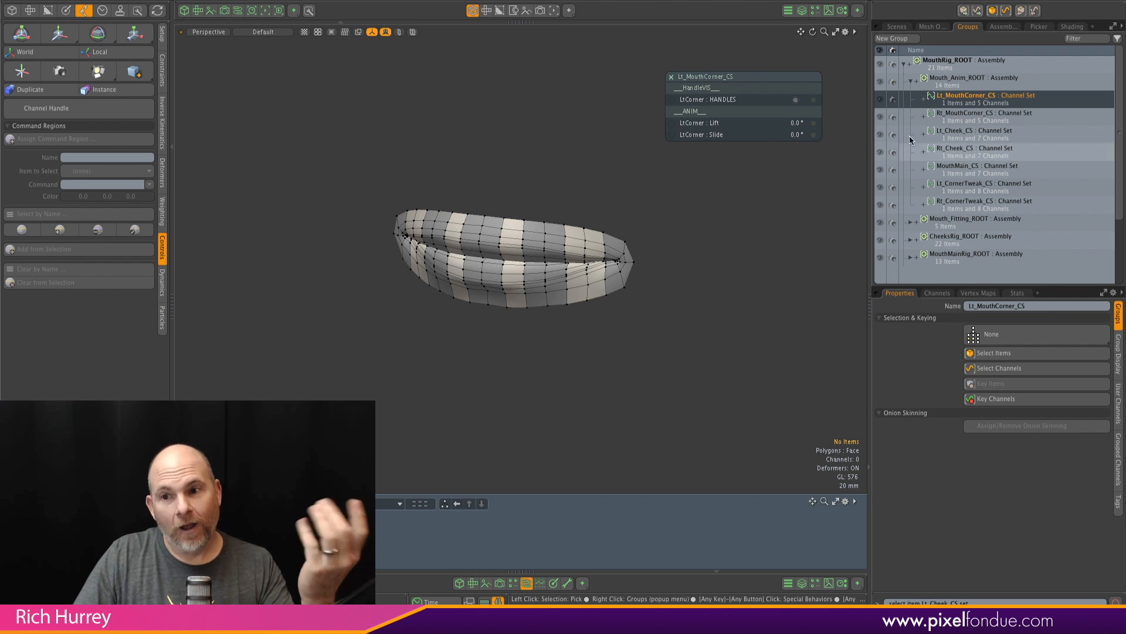
click(870, 57)
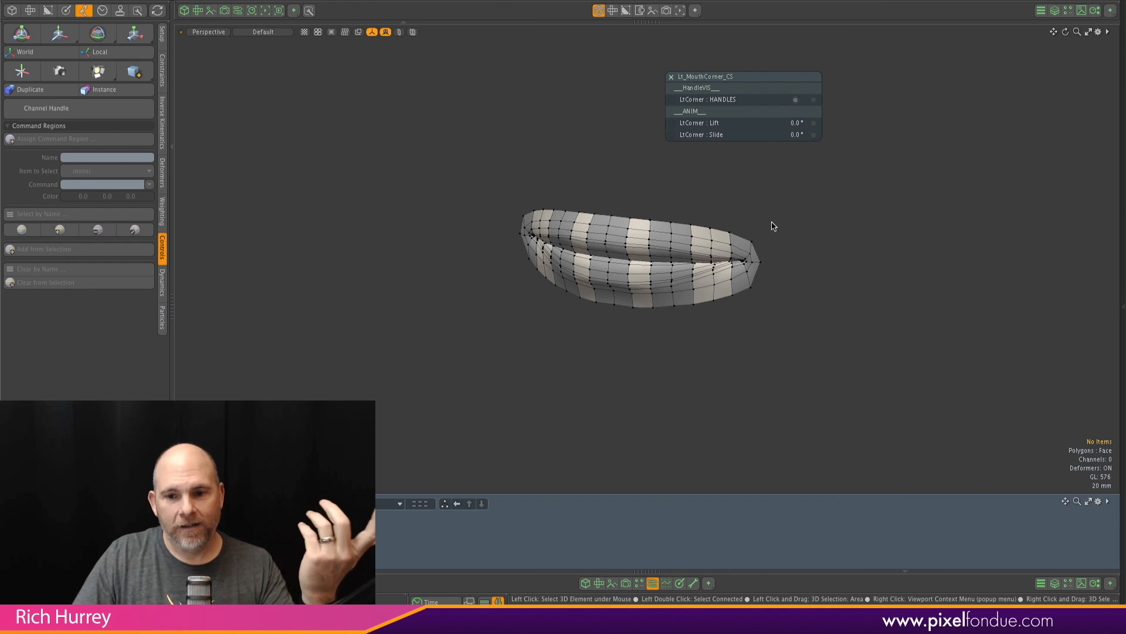
Step: Pick other lip regions to switch the displayed channel set, and move the channel display further away from the lips
click(713, 241)
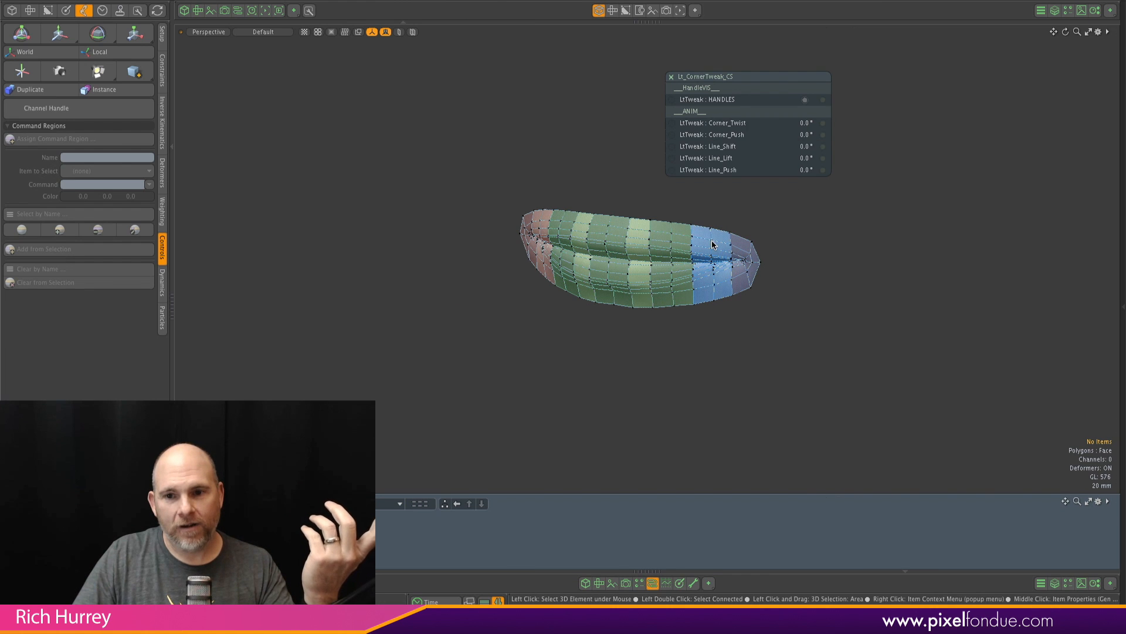
click(666, 235)
drag(773, 78, 960, 68)
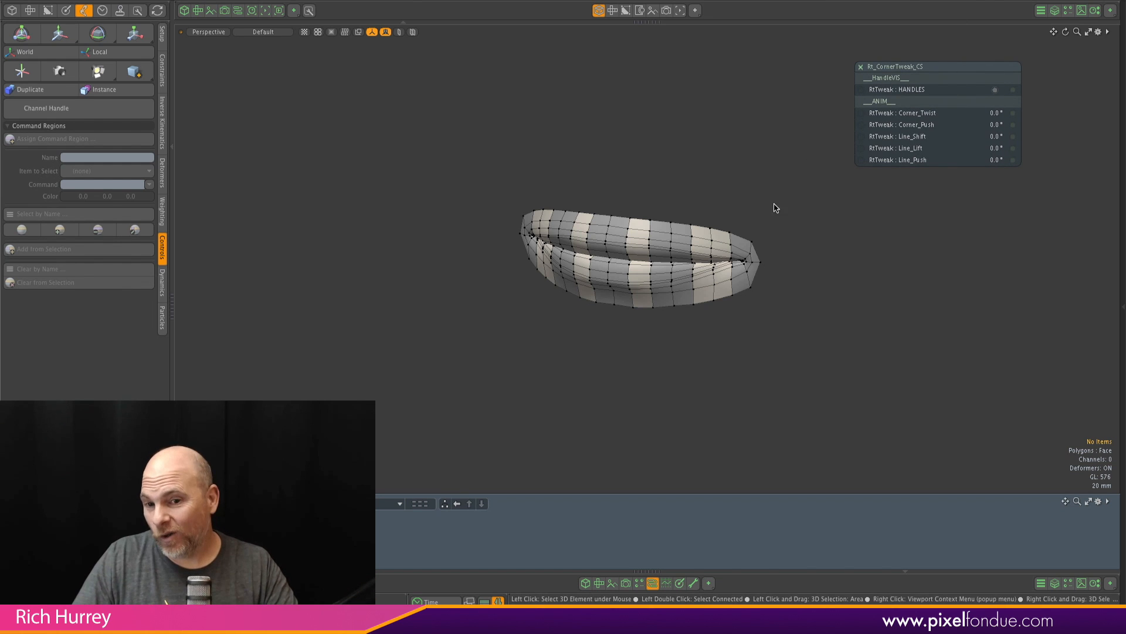
Step: Pick the left mouth corner on the lips, set LtCorner Lift to about 8.7°, and slide the corner outward
click(744, 246)
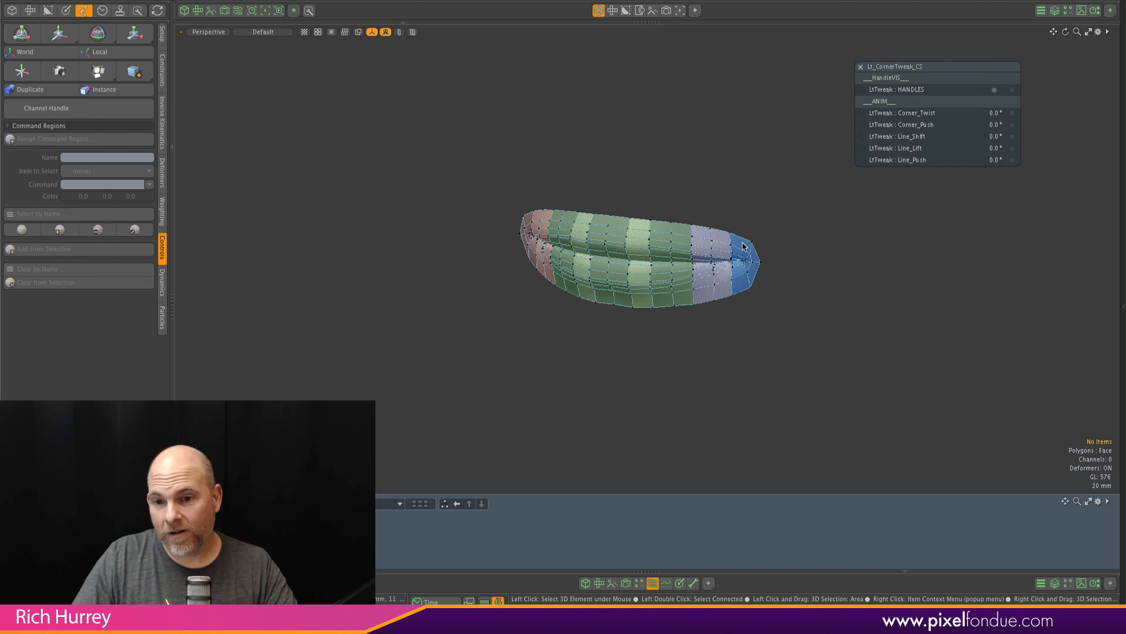
click(743, 245)
drag(895, 115, 933, 115)
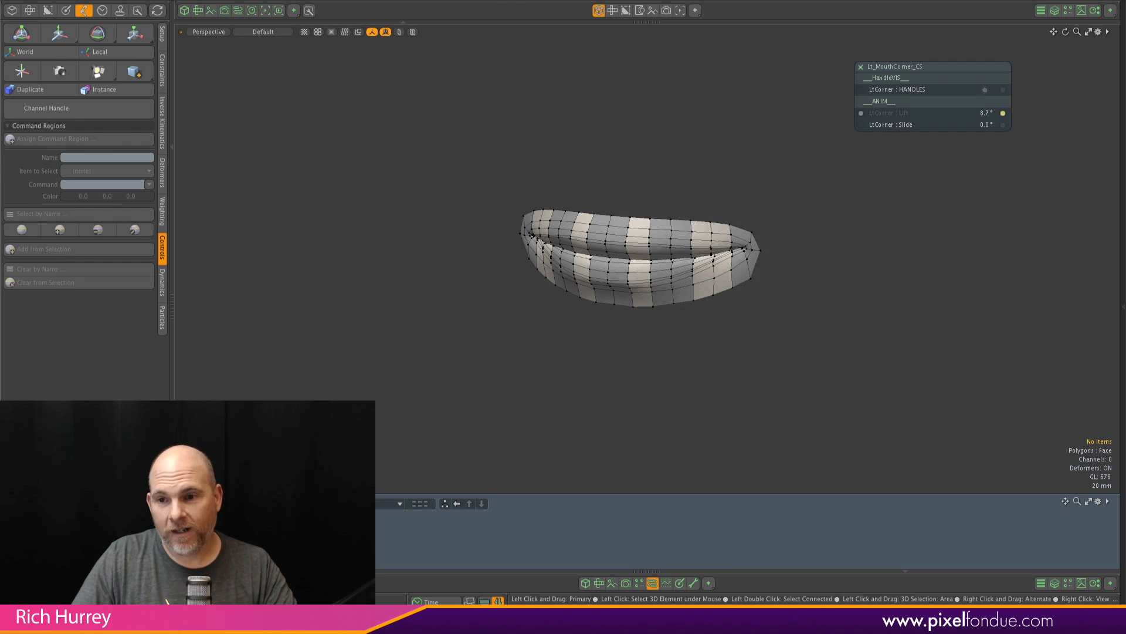
Step: Lower the mouth with MouthMain Up, and set RtTweak Corner_Twist to about 21.8° and Line_Shift to about 20.4°
click(591, 231)
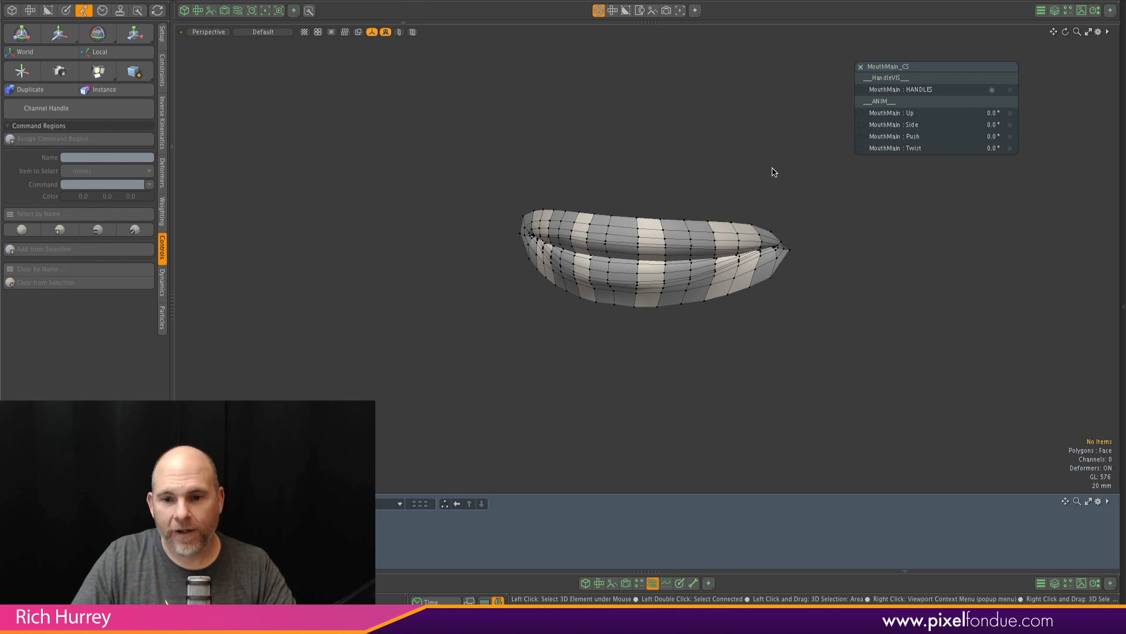
mouse_move(915, 114)
mouse_down()
mouse_move(968, 114)
mouse_move(880, 114)
mouse_move(953, 126)
mouse_move(915, 126)
mouse_up()
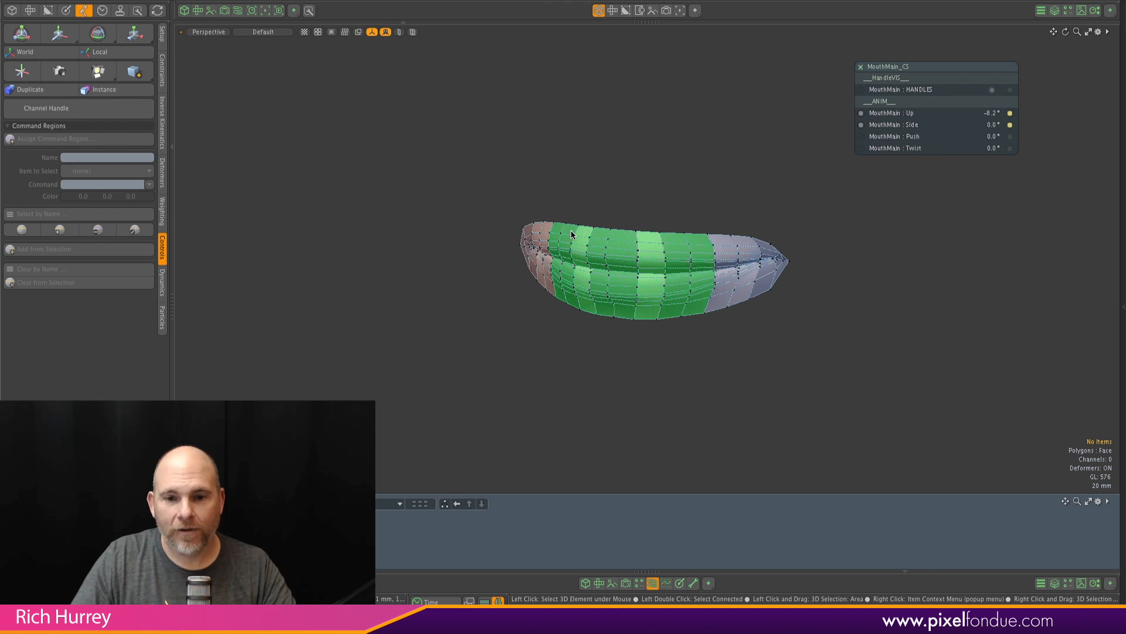
click(544, 239)
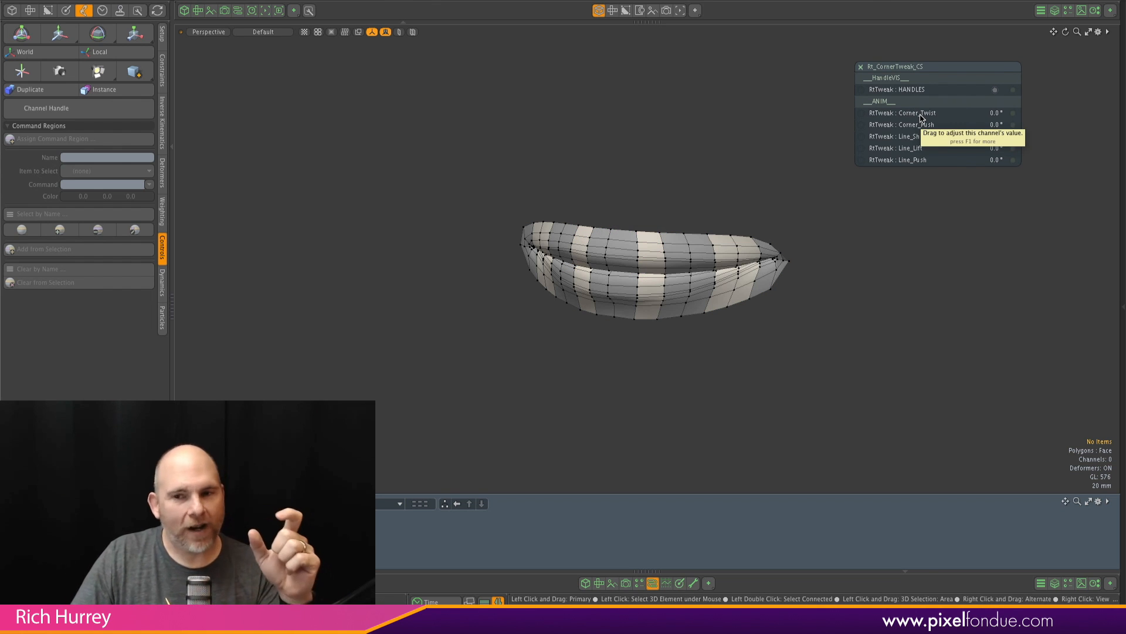
drag(916, 136, 962, 113)
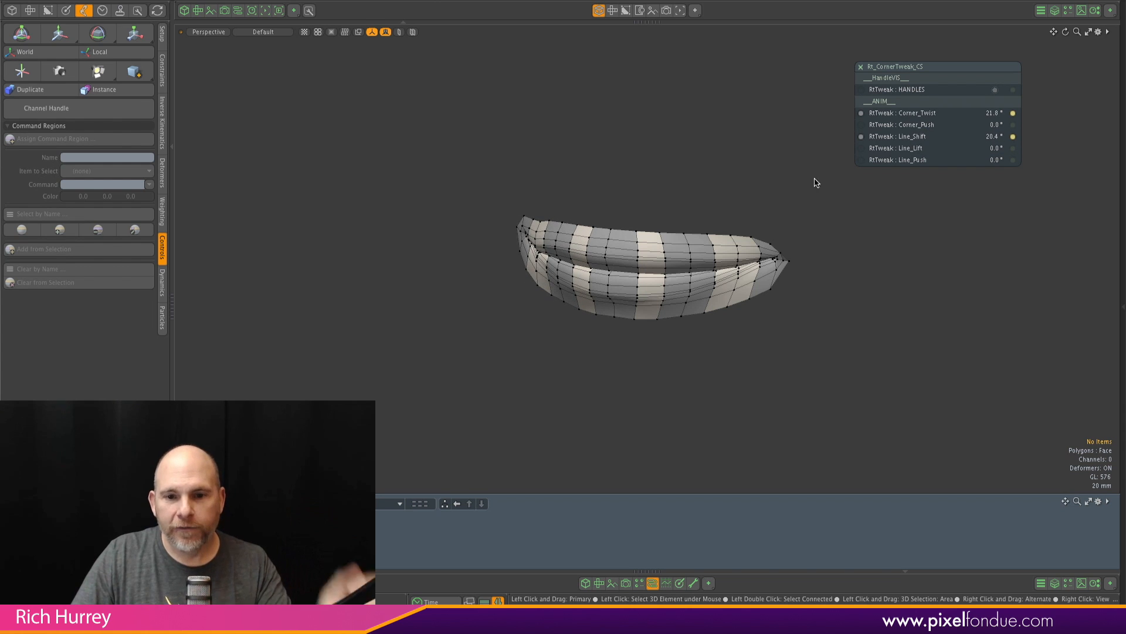
Step: Pick the right mouth corner on the lips mesh, and set RtCorner Lift to about 24.1° and Slide to about -5.6°
alt+drag(634, 223, 599, 223)
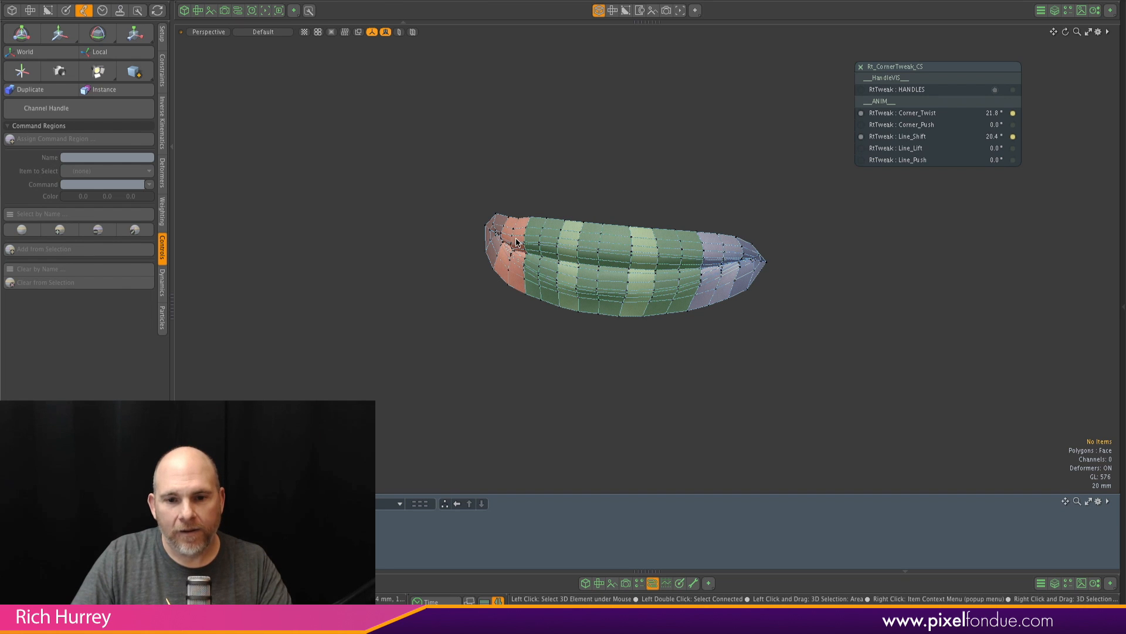
click(490, 229)
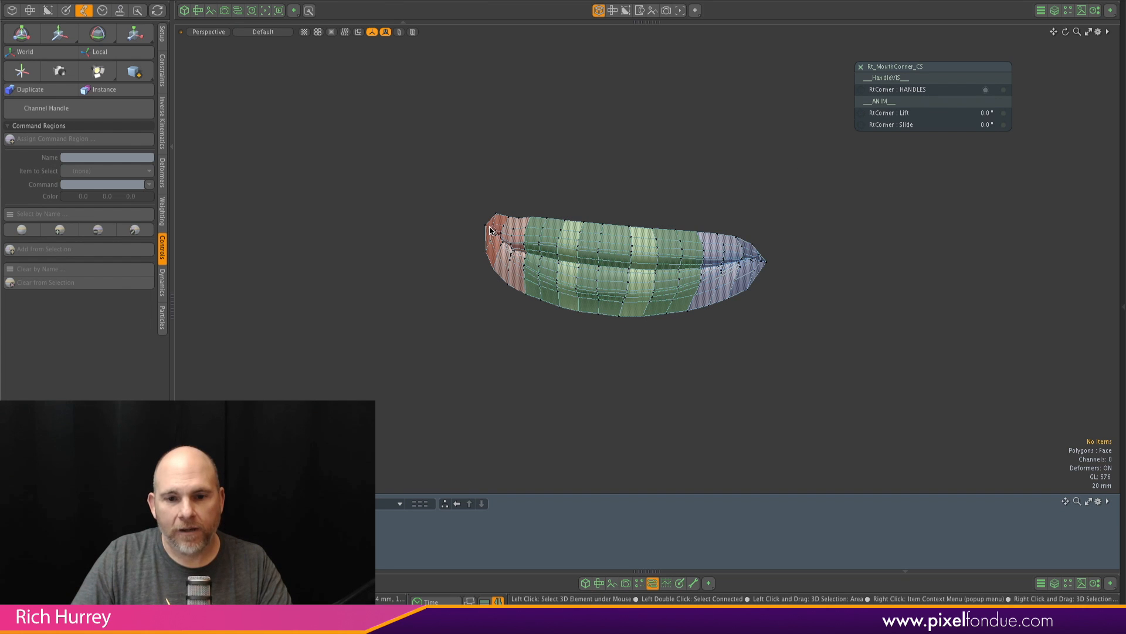
mouse_move(904, 115)
mouse_down()
mouse_move(962, 115)
mouse_move(894, 124)
mouse_up()
alt+drag(673, 200, 581, 193)
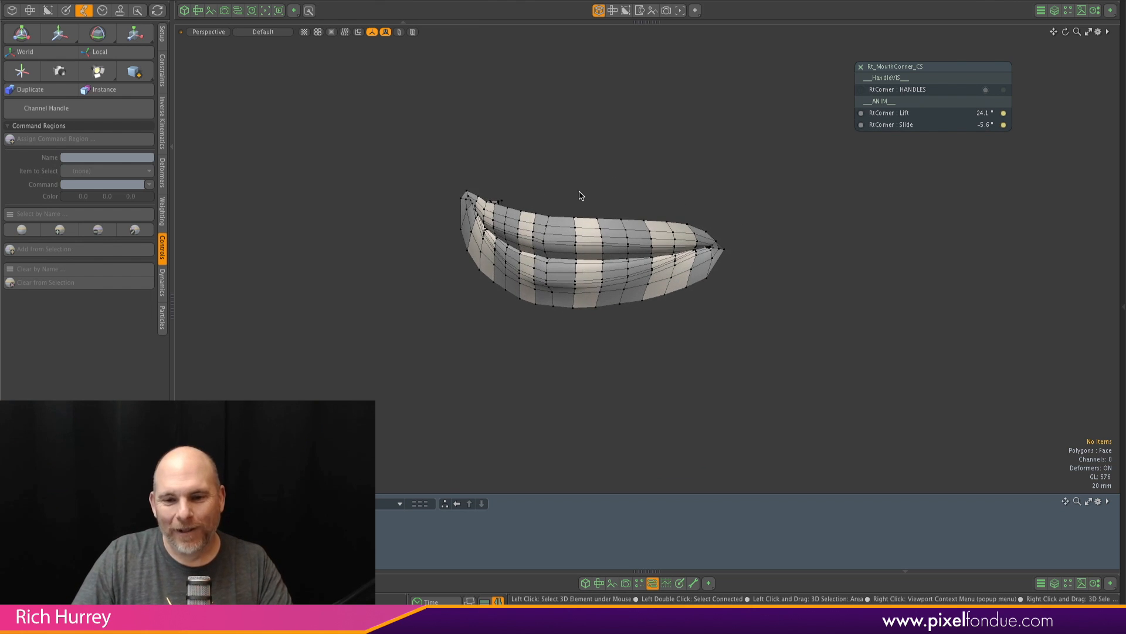
Step: Reset the right mouth corner's Slide and Lift, and reset MouthMain Up after picking the main lip region
click(1003, 125)
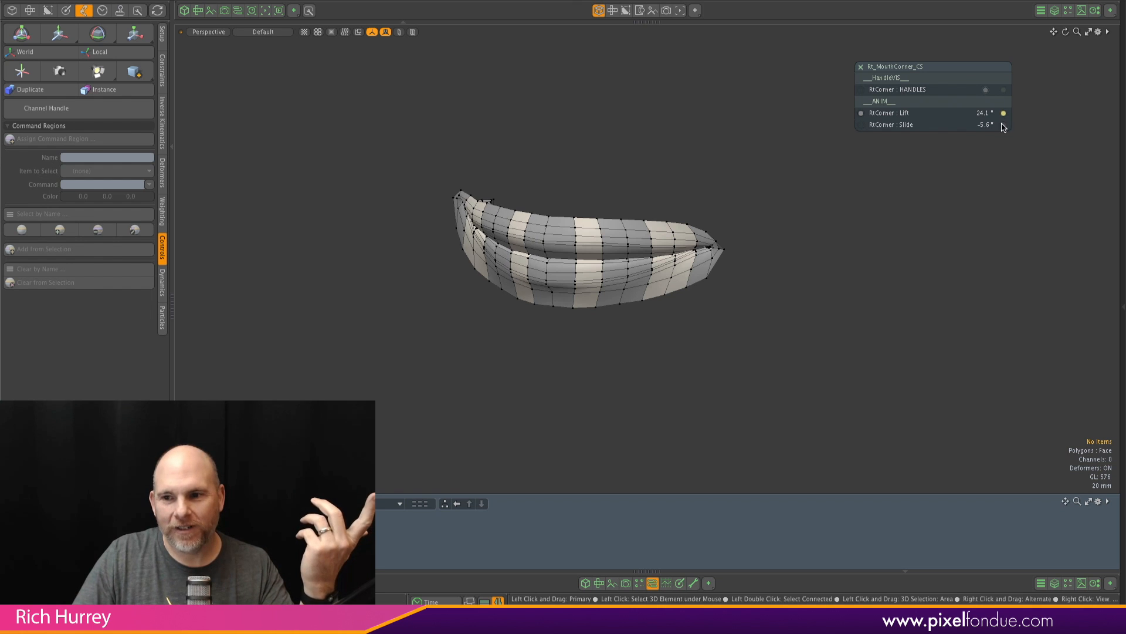
click(1003, 113)
click(513, 238)
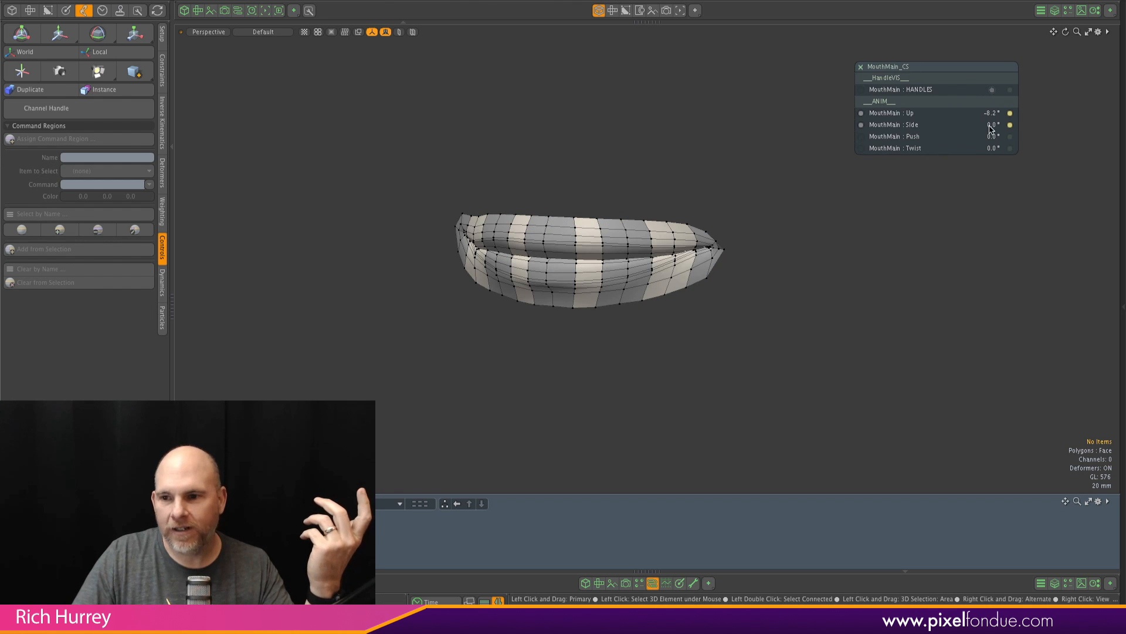
click(1010, 112)
Step: Check the left tweak region's channels, and reset the left mouth corner's Slide and Lift to 0°
click(689, 227)
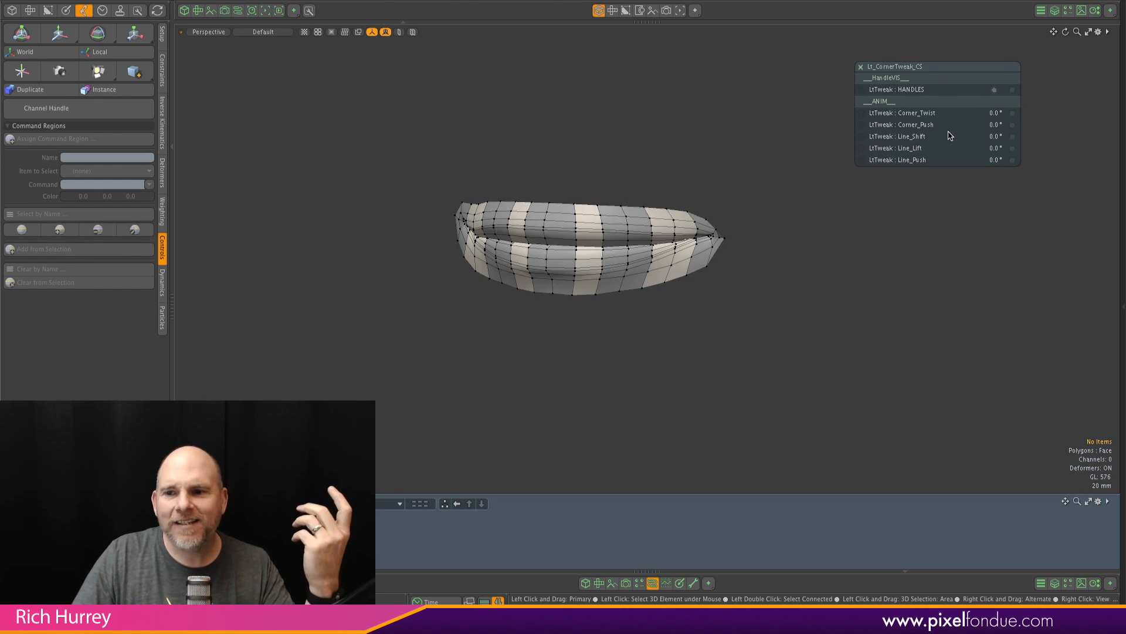
click(712, 231)
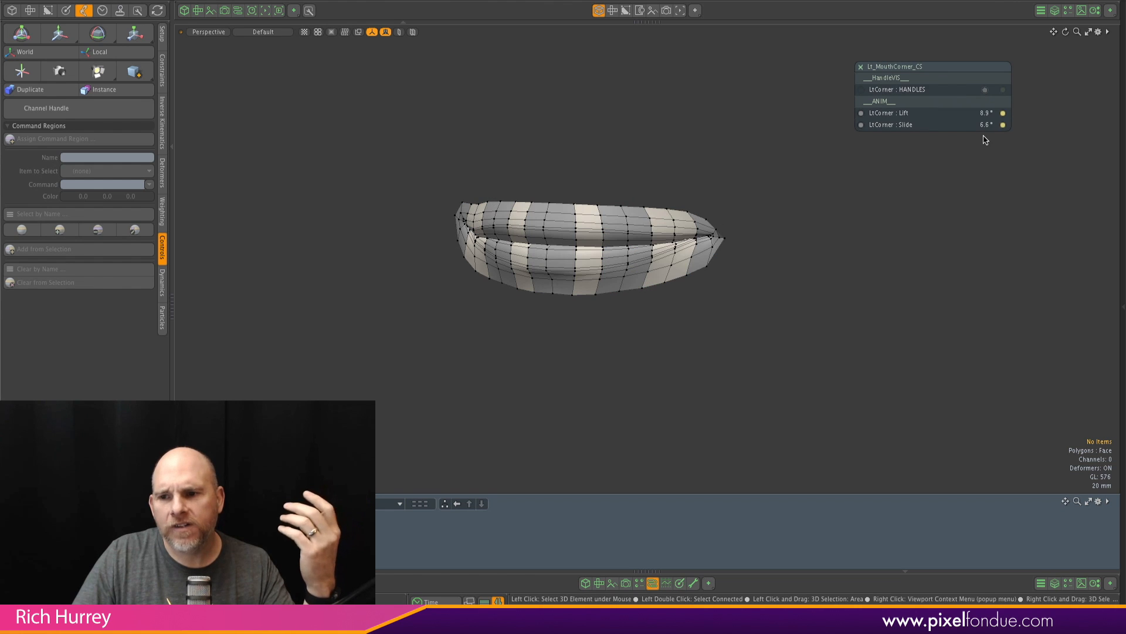
click(1002, 125)
click(1003, 115)
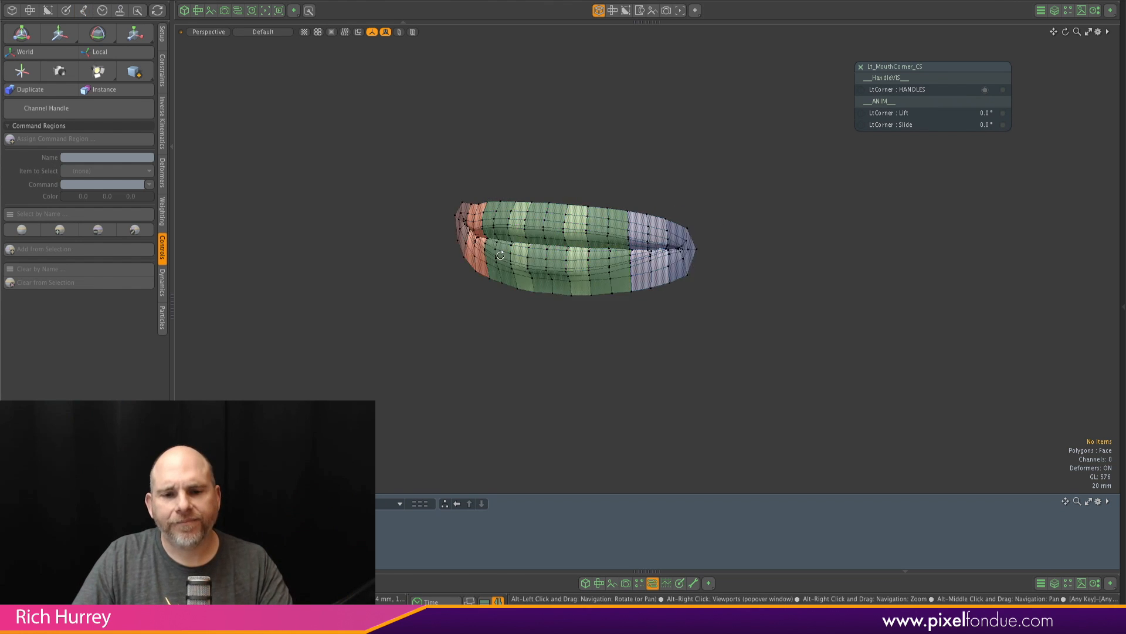
Step: Pick the right tweak region on the lips, and reset its Line_Shift and Corner_Twist to 0°
alt+drag(542, 231, 583, 230)
click(584, 233)
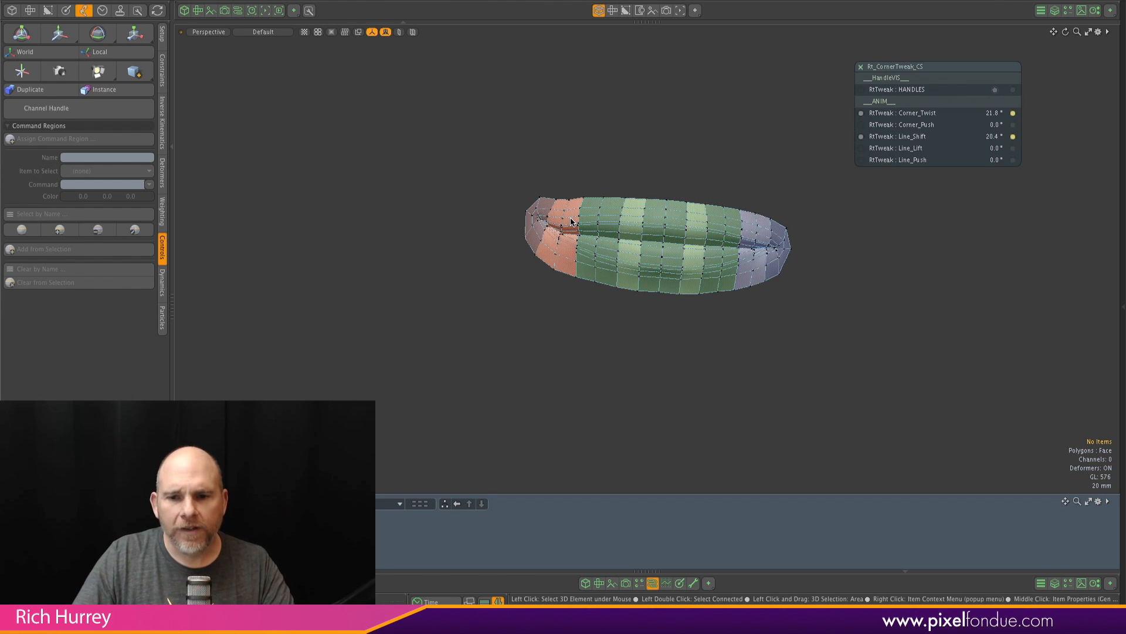
click(1014, 136)
click(1013, 112)
mouse_move(553, 211)
alt+mouse_down()
mouse_move(554, 235)
mouse_move(568, 219)
alt+mouse_up()
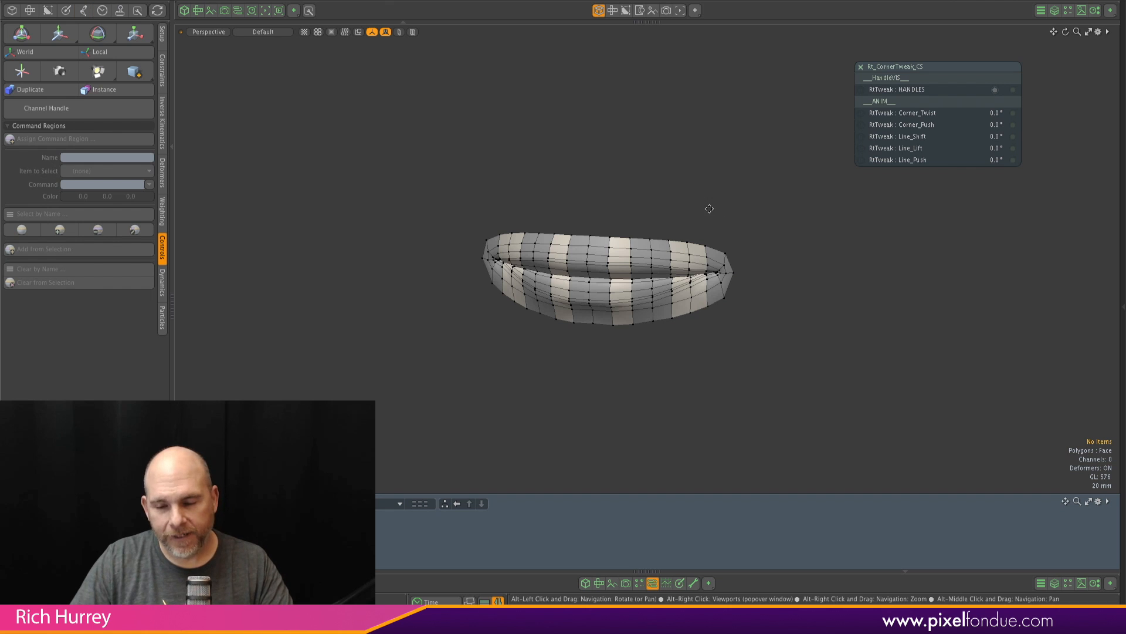
Step: Pick further lip regions to switch the displayed channel set to Lt_MouthCorner_CS
alt+drag(709, 209, 681, 207)
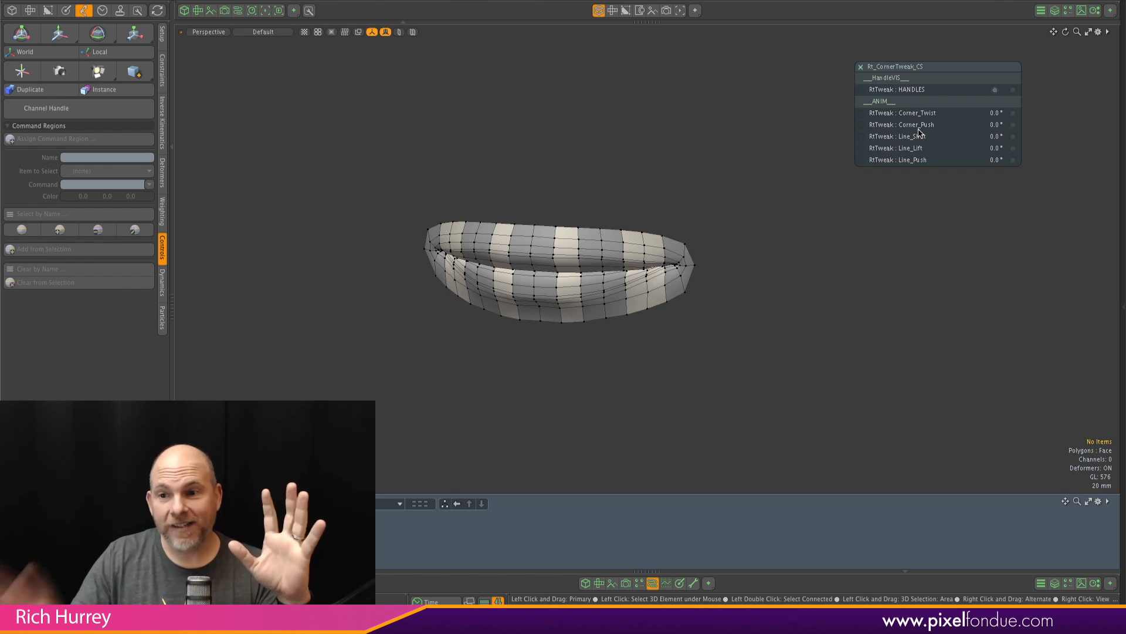
click(590, 258)
click(652, 247)
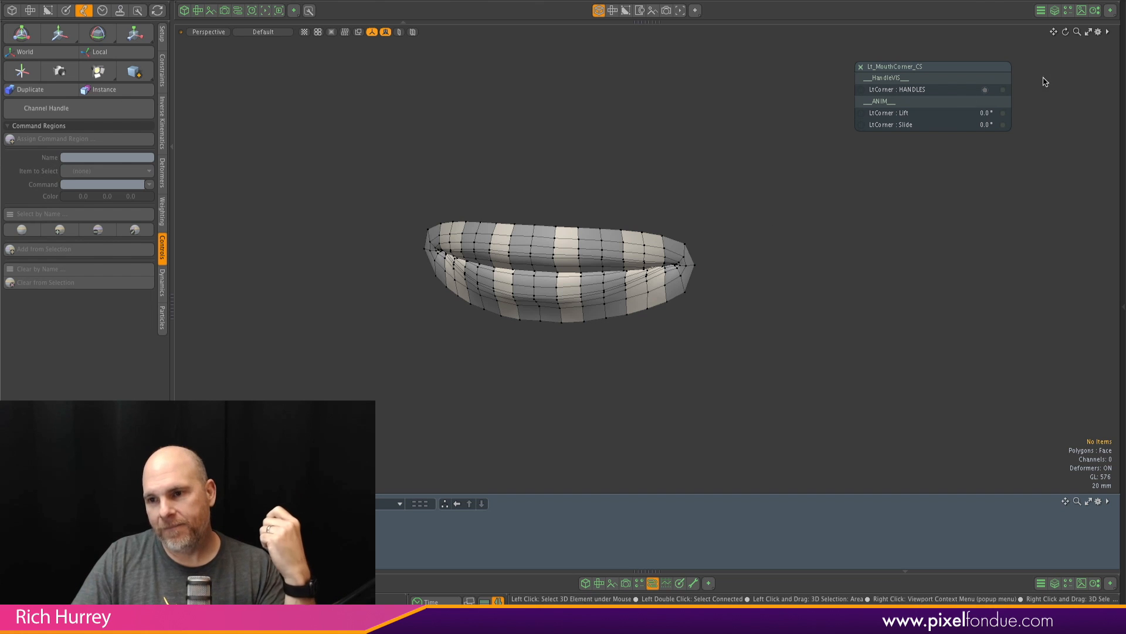
Step: Restore the collapsed side panel, show the scene's item list, and make the MouthMain locator visible
click(1122, 70)
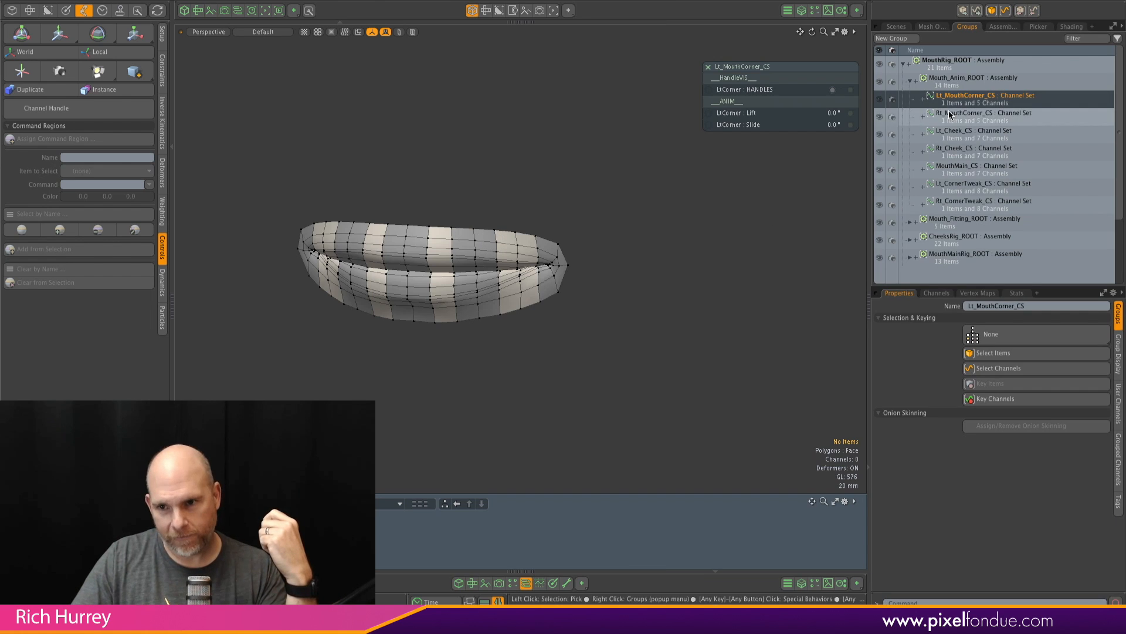
click(897, 26)
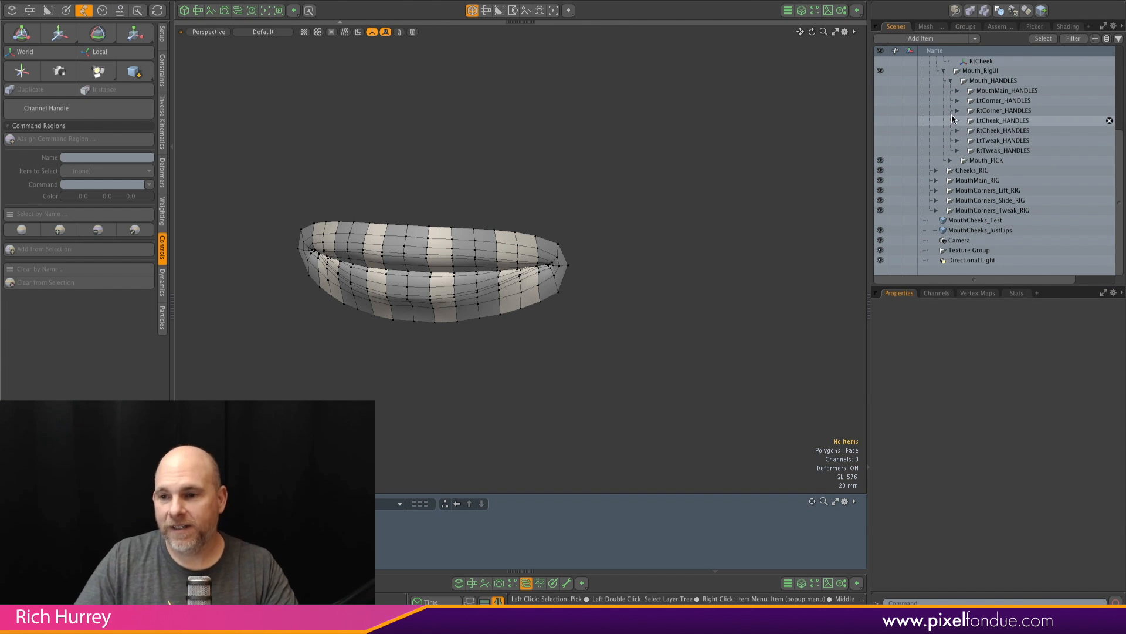
scroll(983, 122, up, 3)
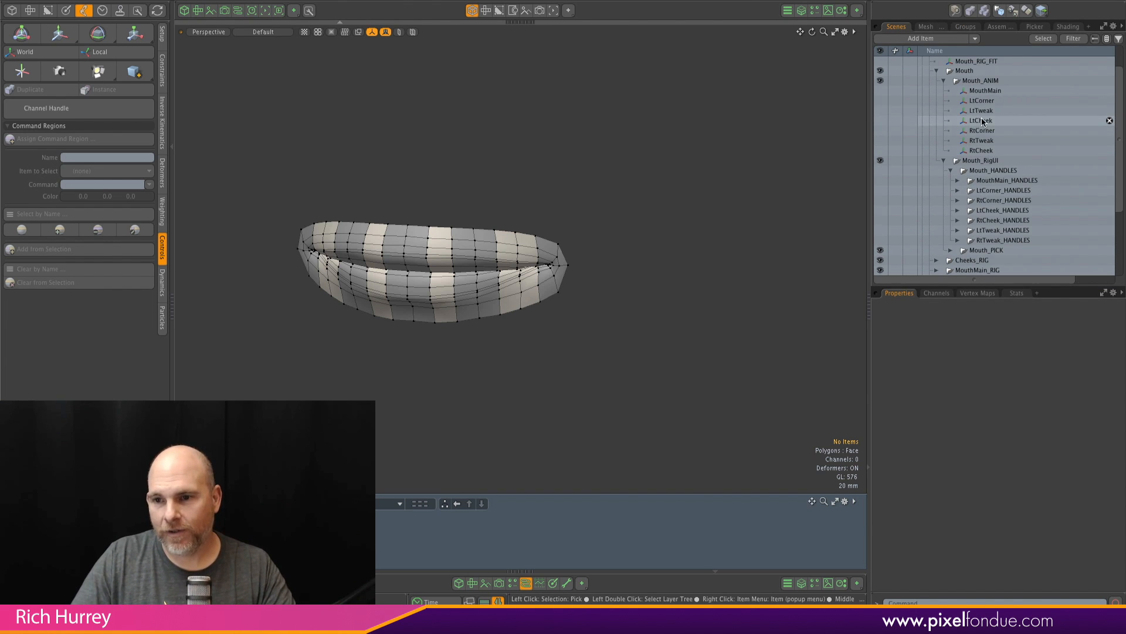
click(880, 91)
alt+drag(500, 201, 503, 240)
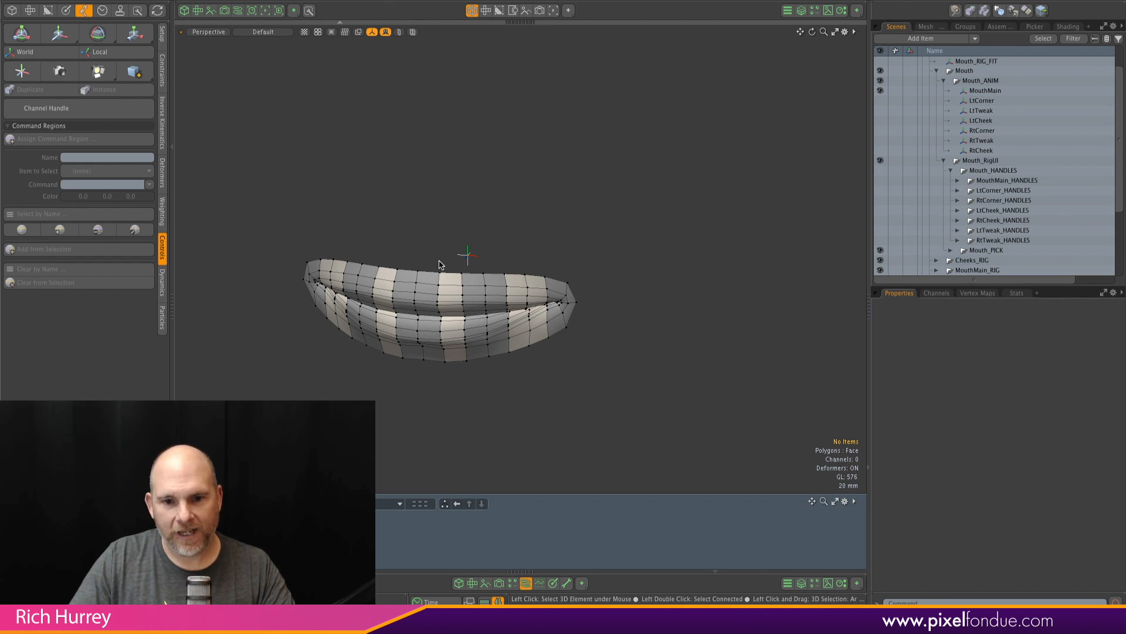
Step: Select the MouthMain locator, try adjusting its Side channel through the channel haul, and undo the change
click(467, 255)
drag(552, 50, 568, 90)
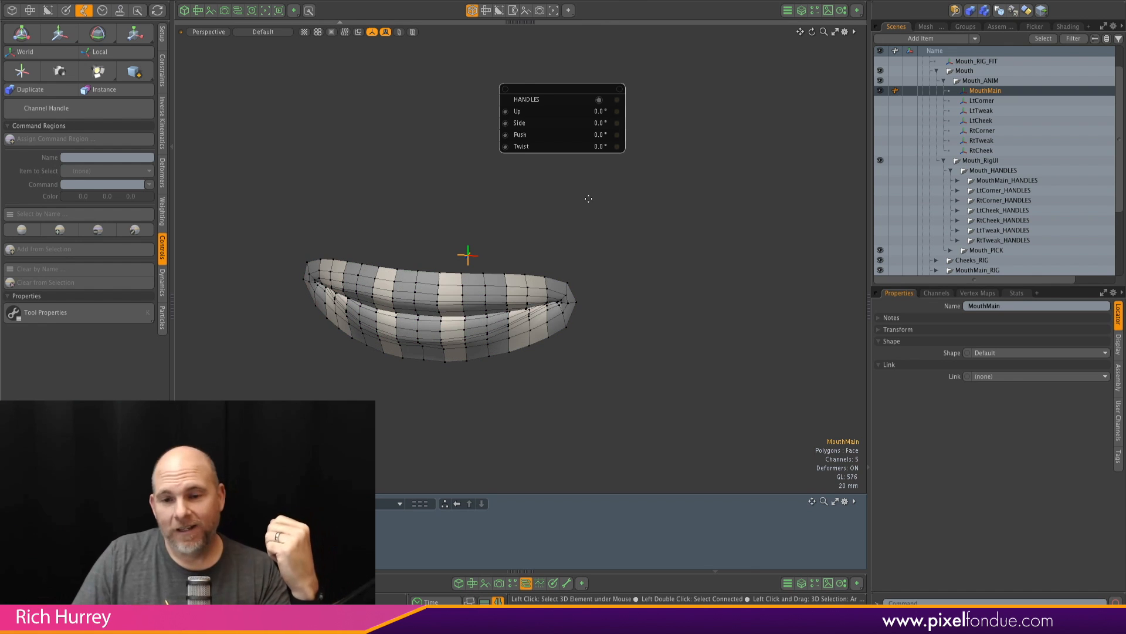
click(505, 122)
drag(547, 124, 610, 125)
key(ctrl+z)
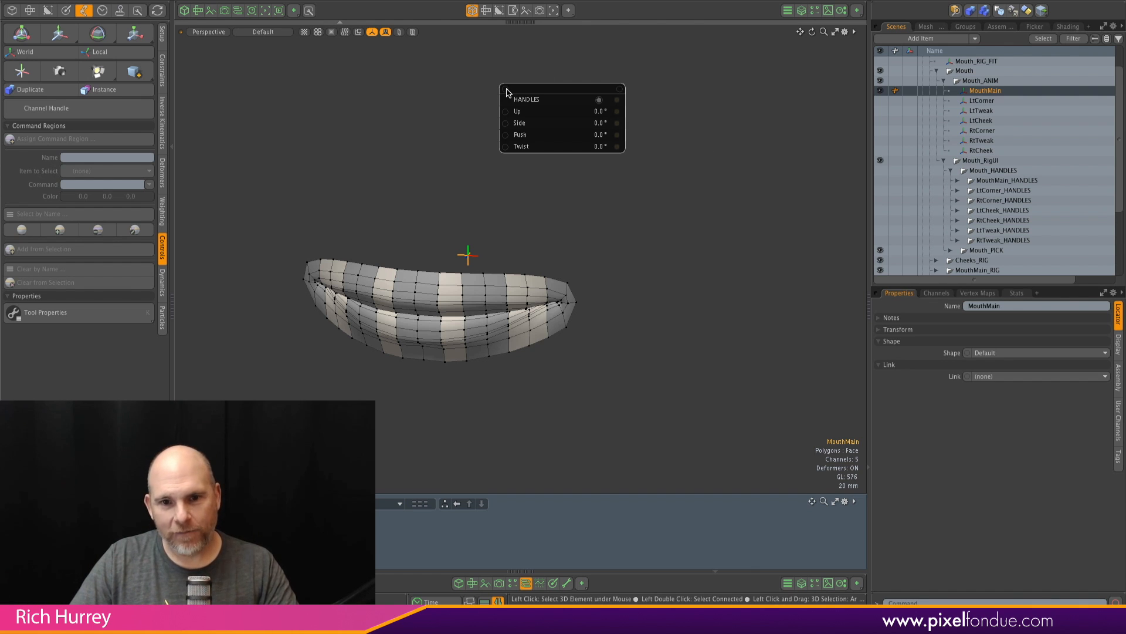
key(Escape)
key(Escape)
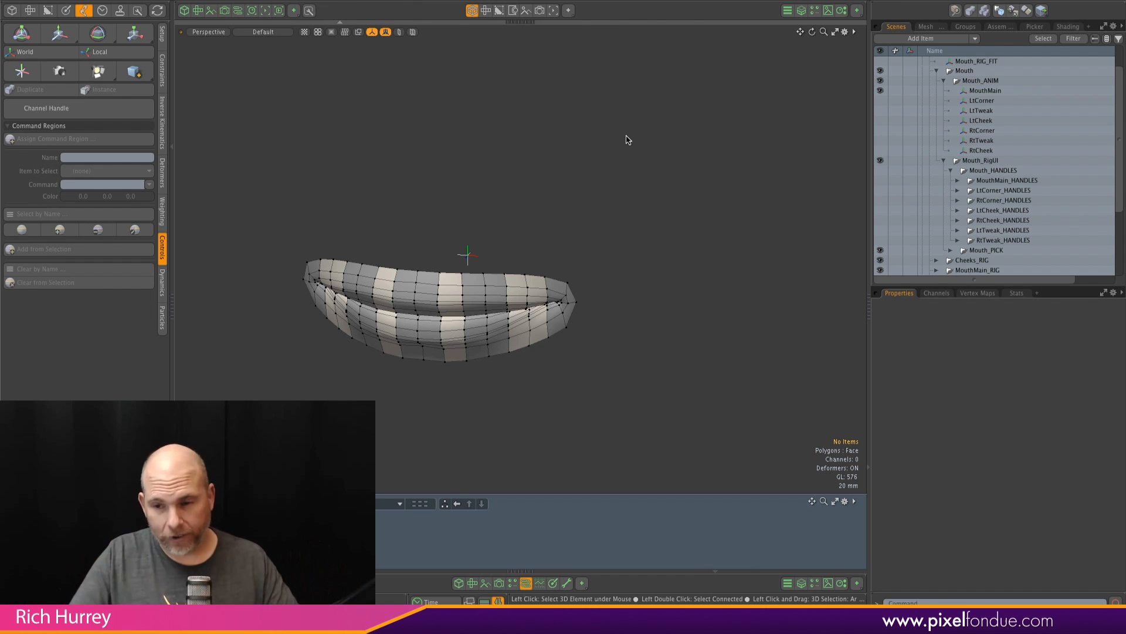
Step: Show the face picker, pick its right mouth corner region, and move the Rt_MouthCorner_CS channel display away from the lips
alt+shift+drag(612, 202, 663, 194)
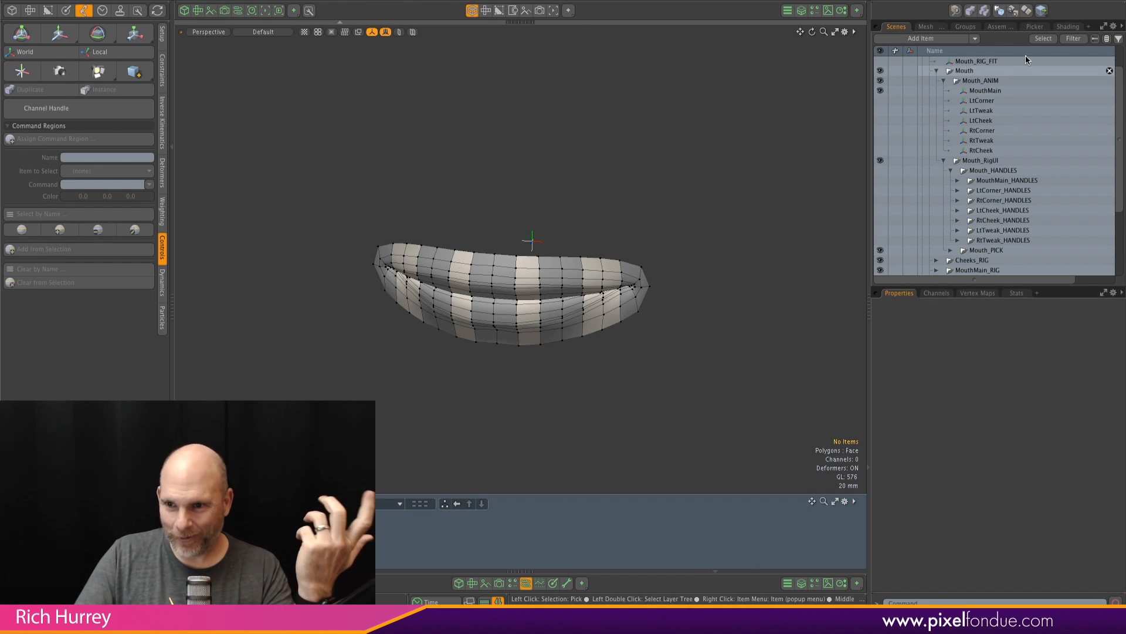
click(1035, 26)
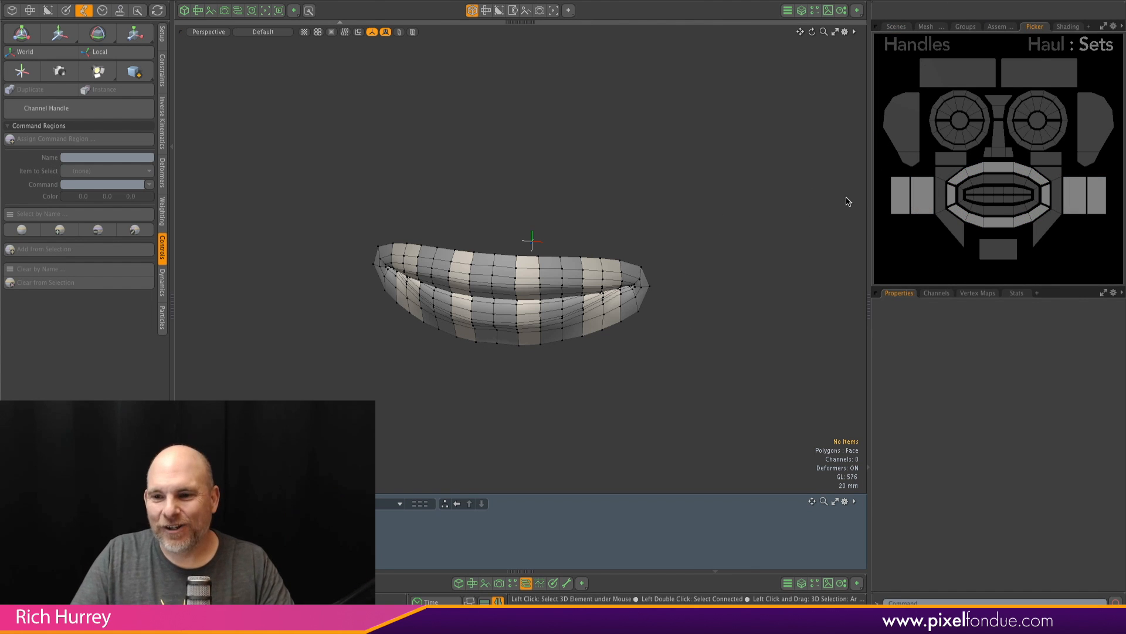
alt+shift+drag(641, 214, 639, 201)
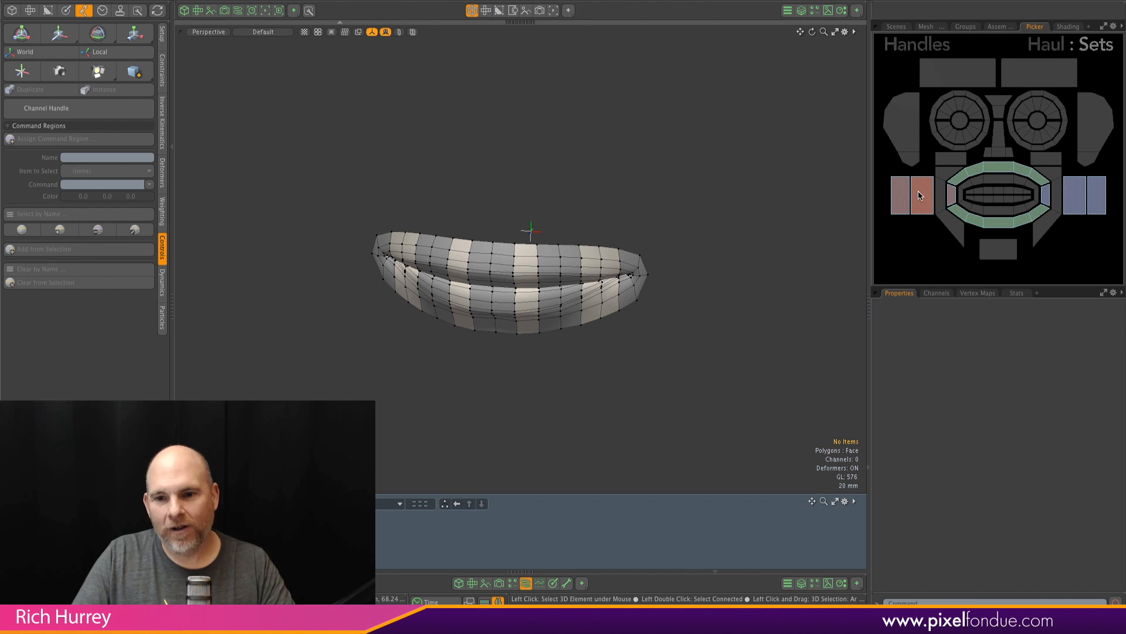
click(918, 193)
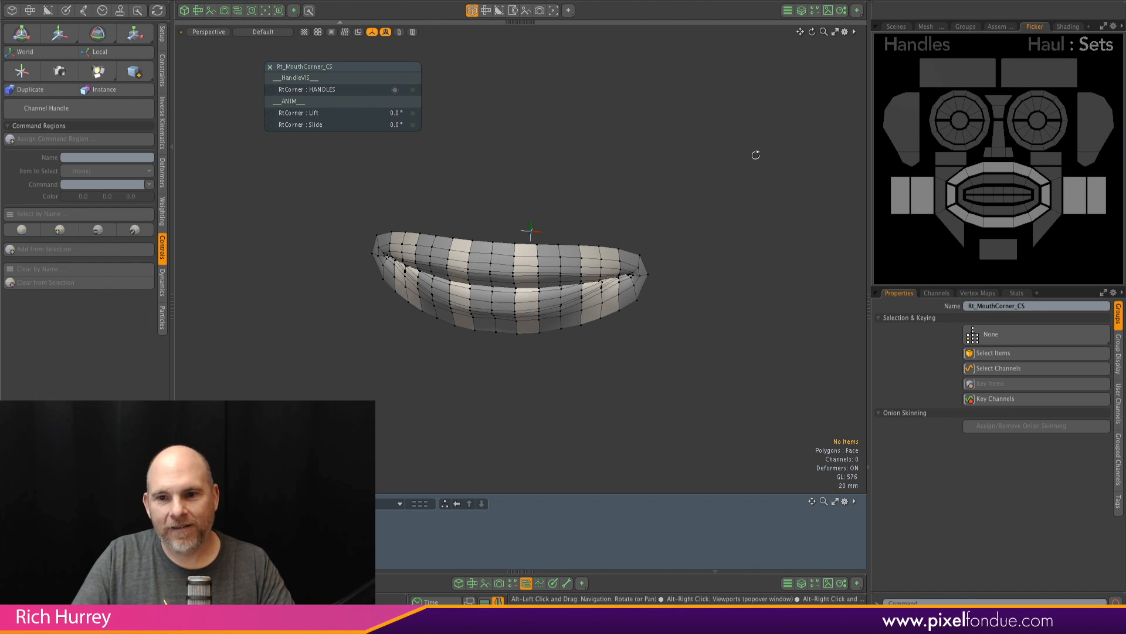
alt+shift+drag(754, 152, 750, 165)
drag(337, 68, 699, 78)
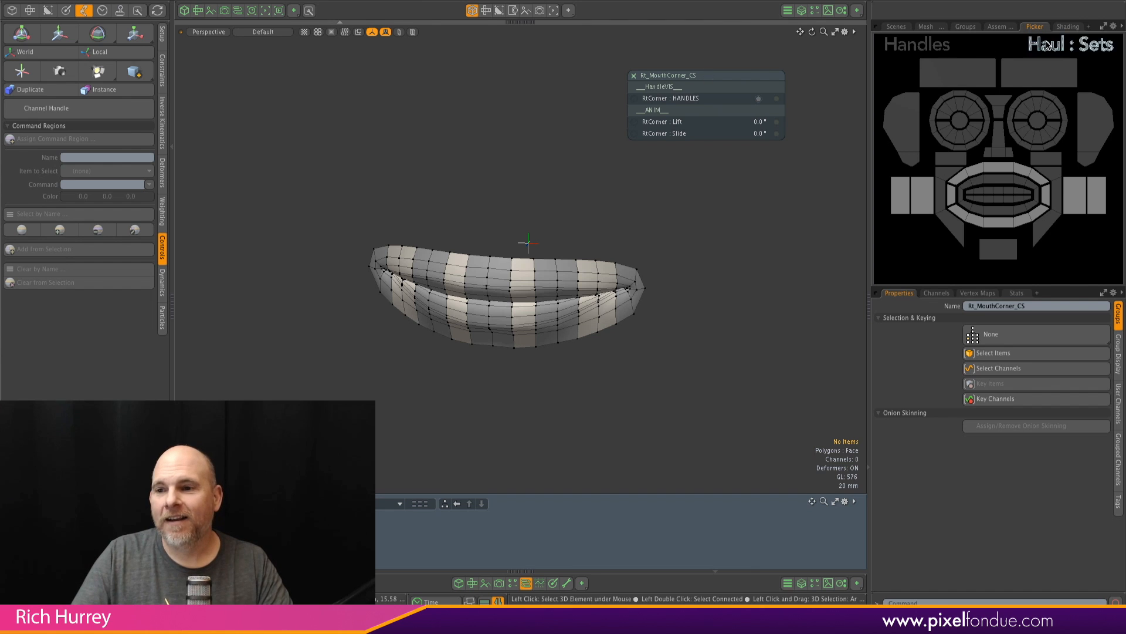
Step: Switch the face picker to Haul mode, close the channel set display, and haul the right mouth corner's channels
click(1040, 46)
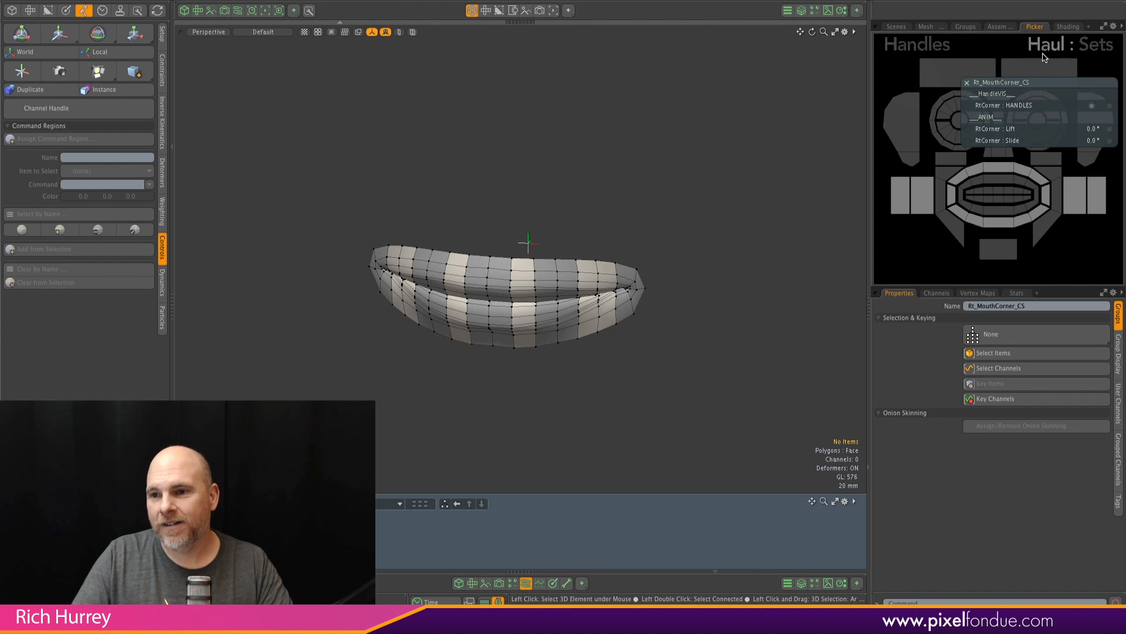
click(968, 83)
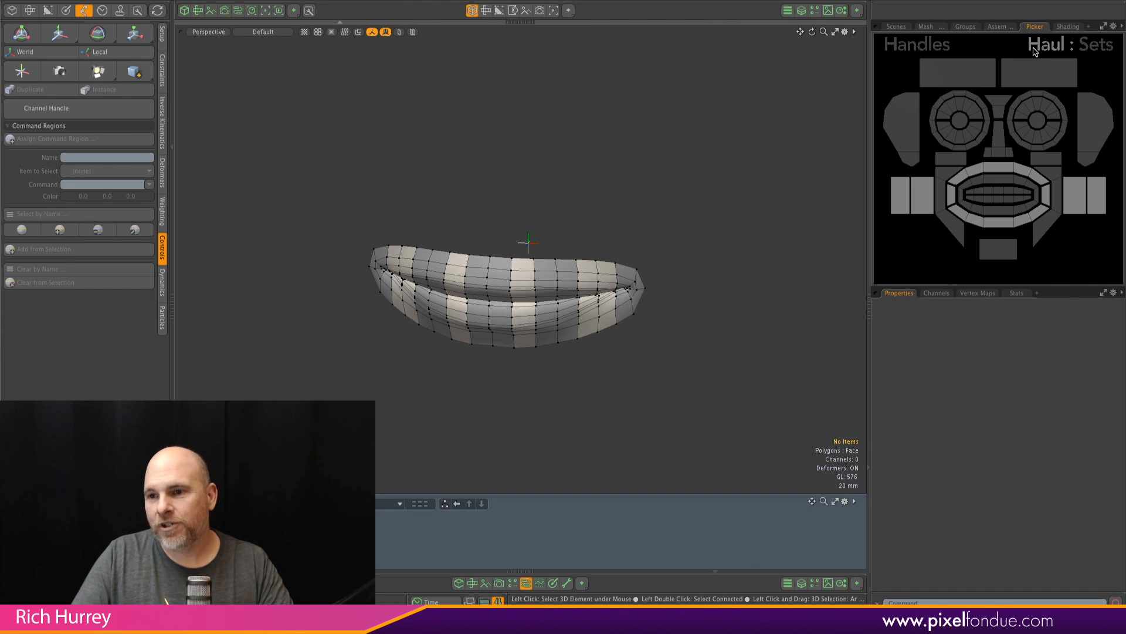
click(920, 189)
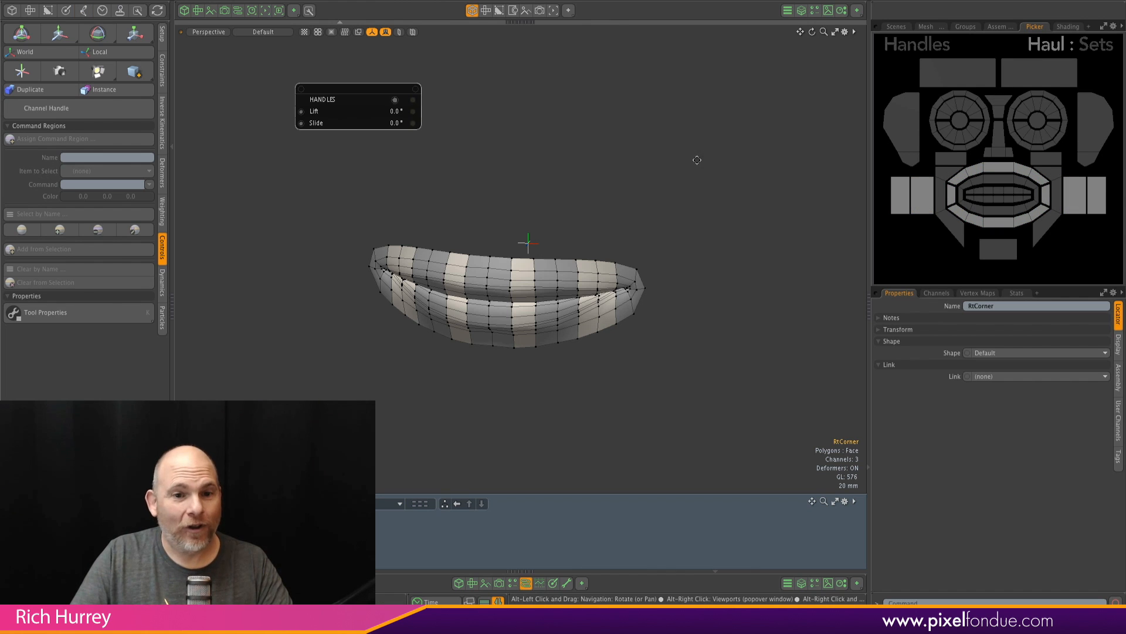
alt+shift+drag(697, 161, 711, 167)
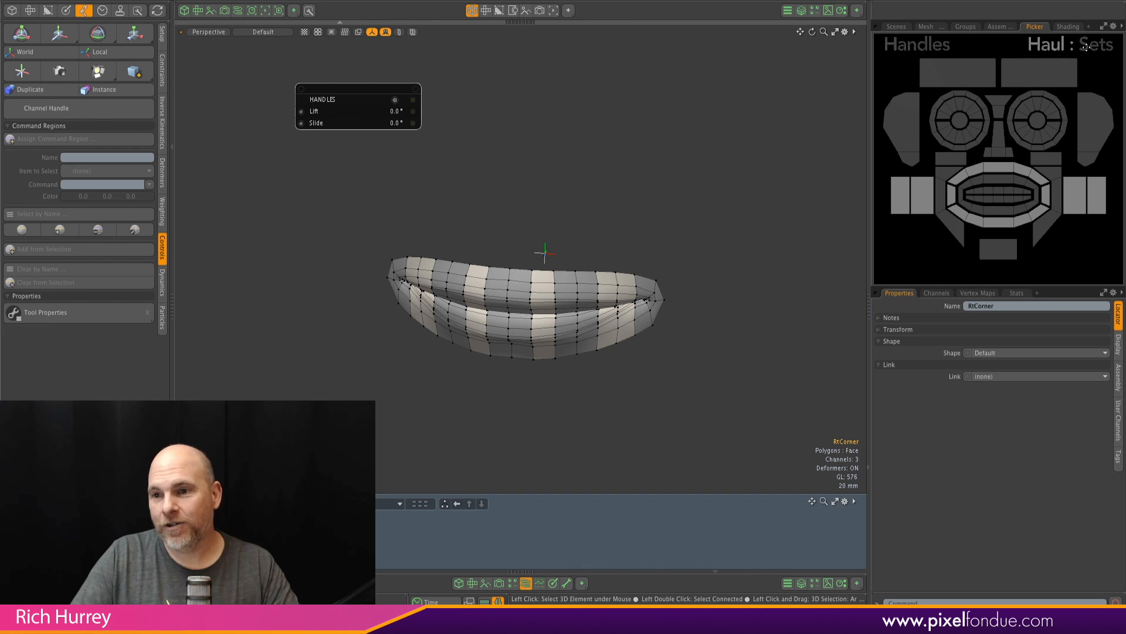
Step: Return the face picker to Sets mode, display the left mouth corner's channel set, and close it
click(586, 125)
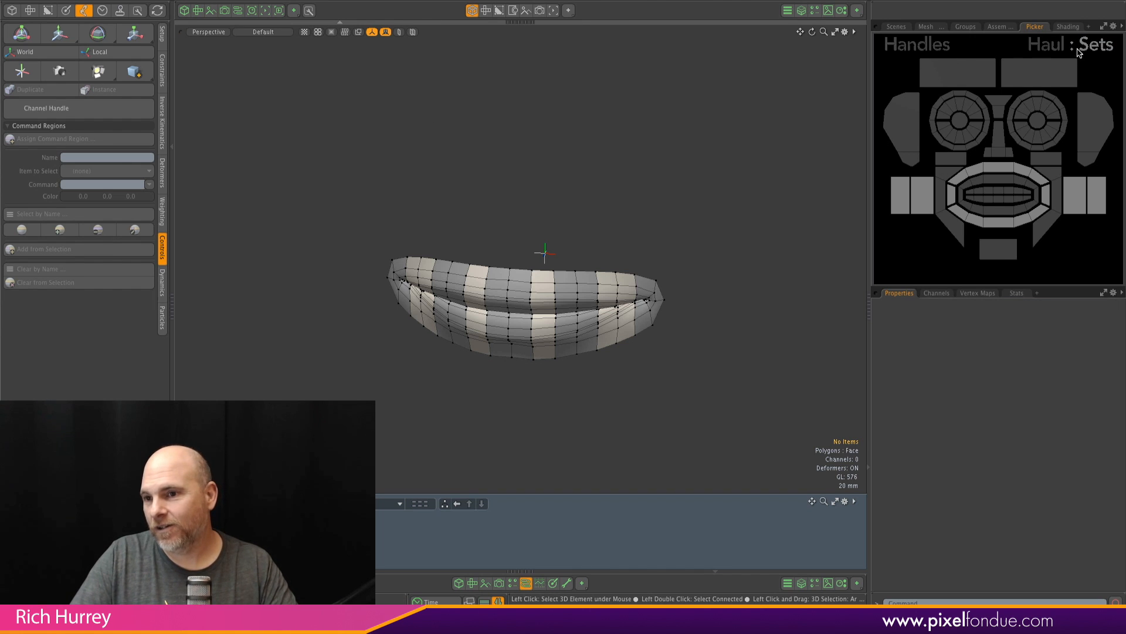
click(1083, 184)
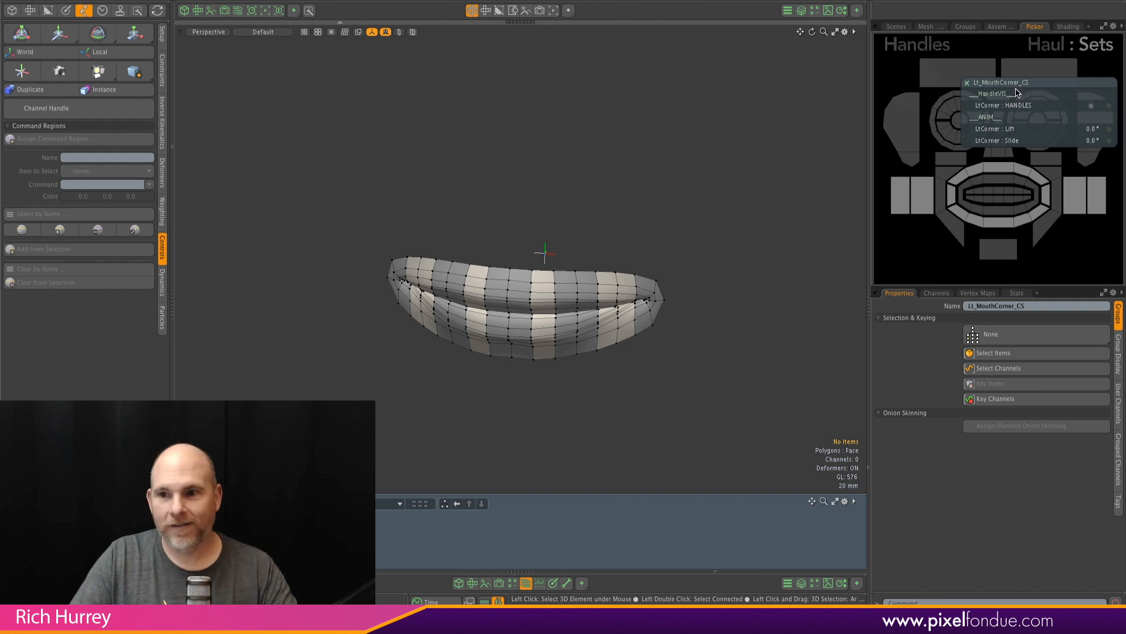
click(968, 82)
Step: Switch the face picker to Haul mode again, haul the RtCorner channels, and drop the haul
click(1031, 45)
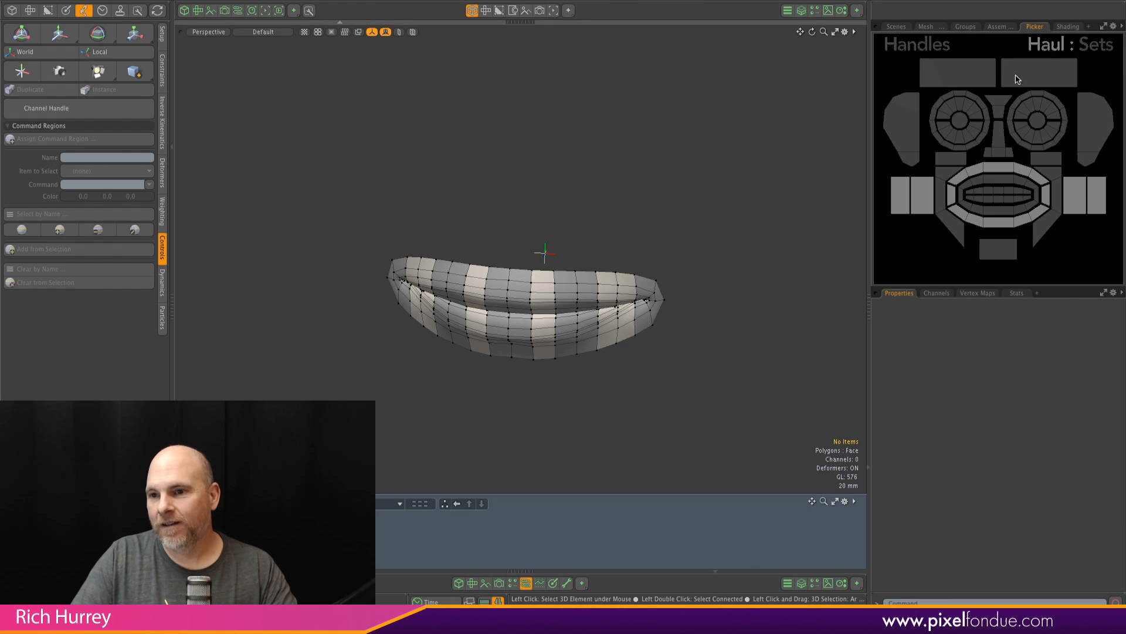
click(1002, 122)
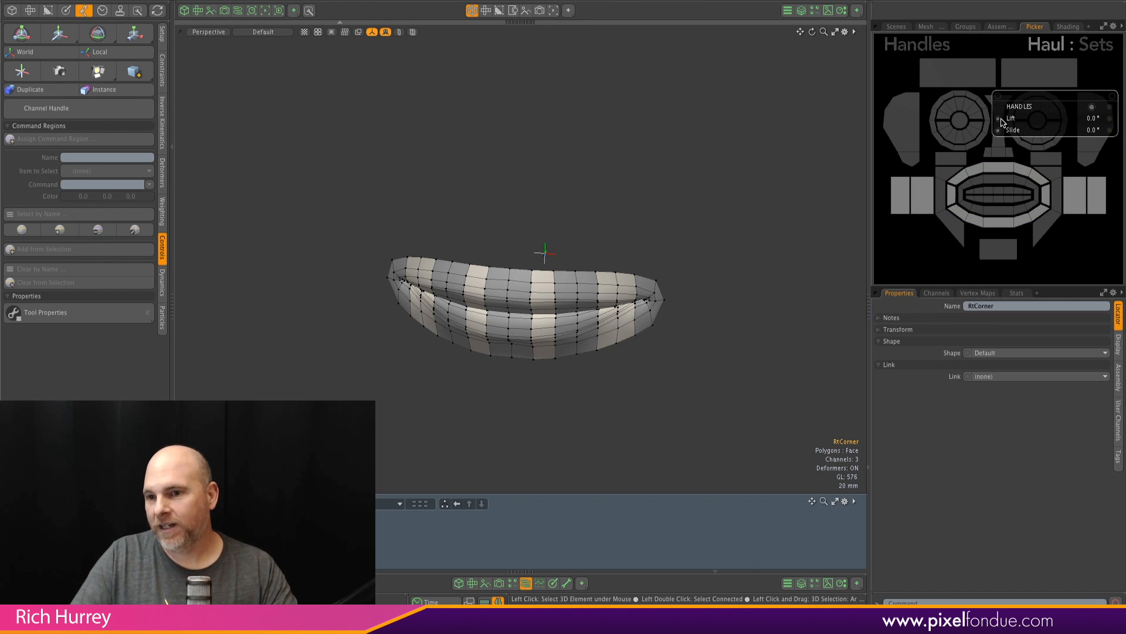
click(1001, 110)
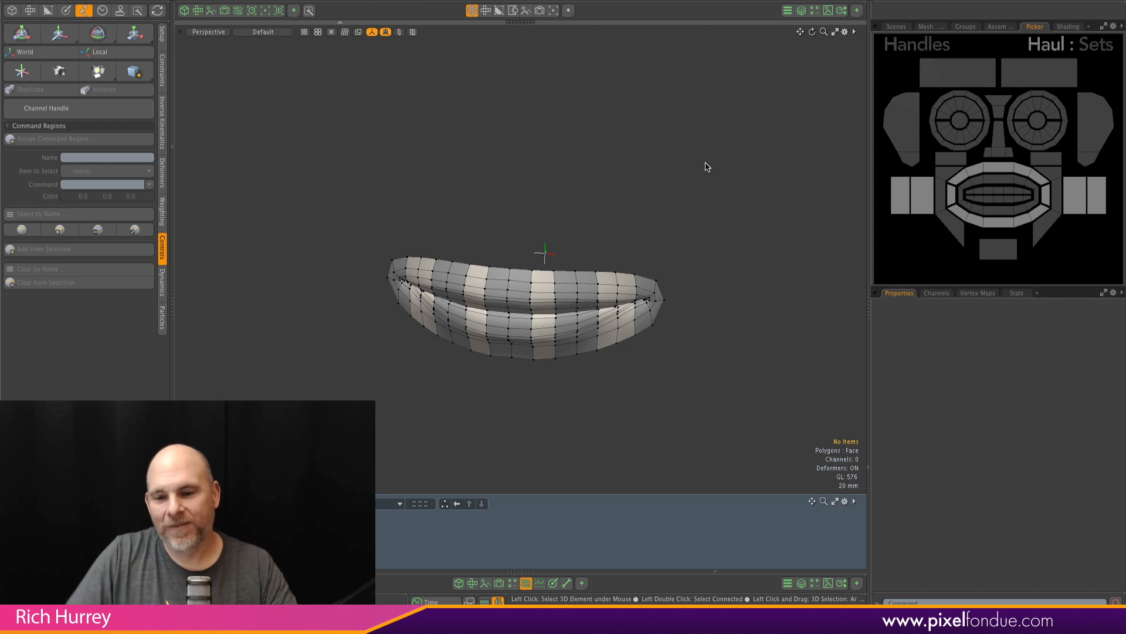
Step: Return to the scene's item list and collapse the Mouth_ANIM group
click(896, 26)
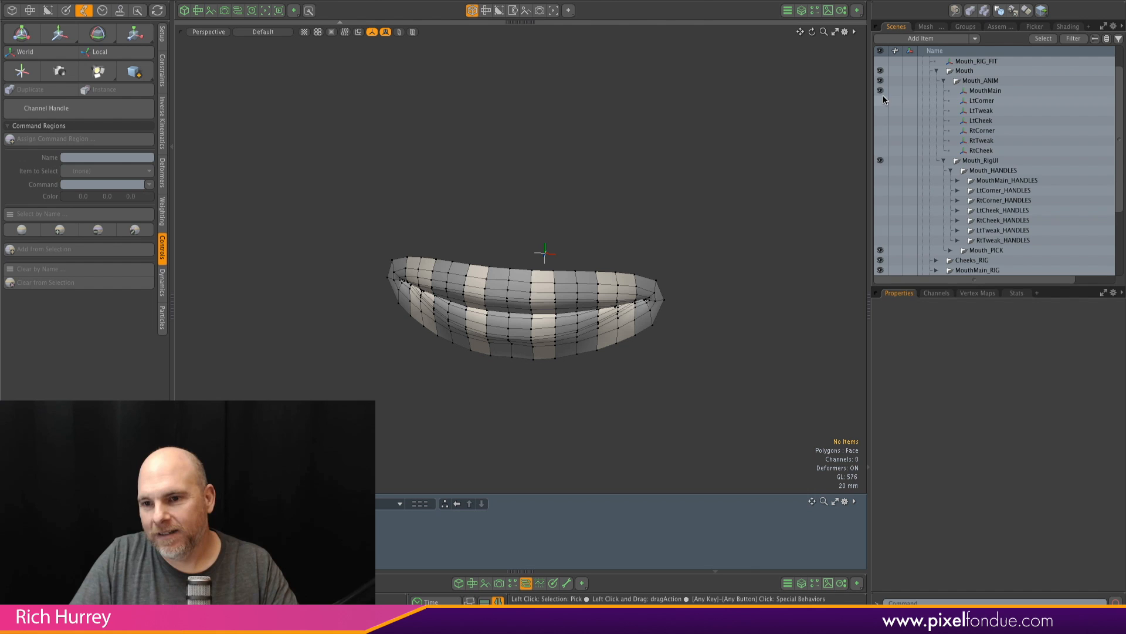
click(942, 81)
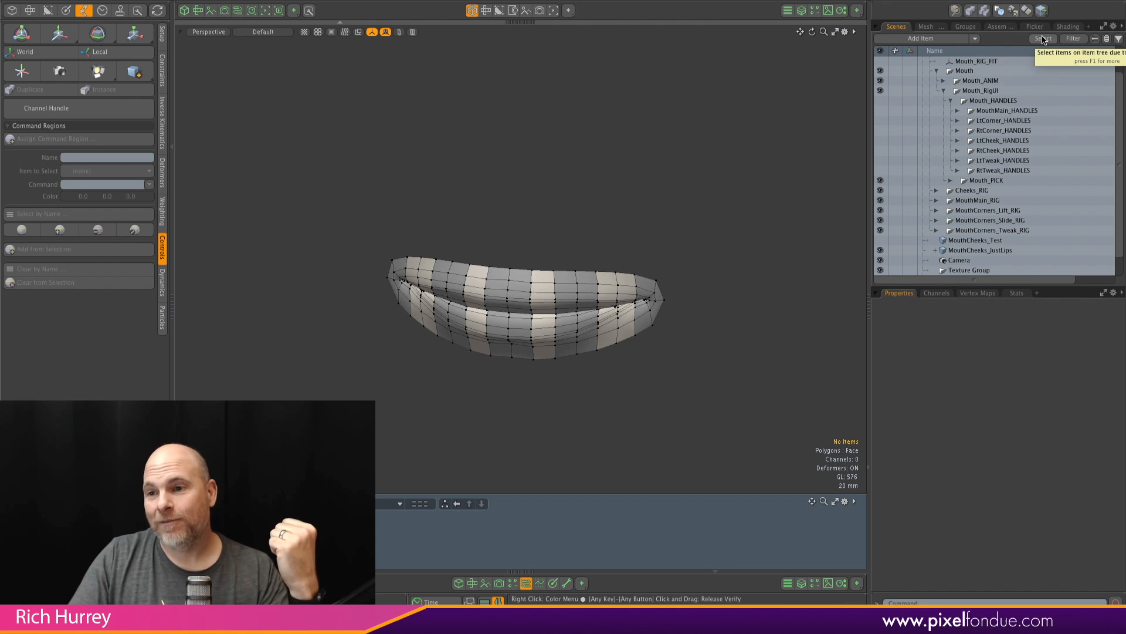
Step: Show the mouth rig's control handles from the face picker
click(1068, 26)
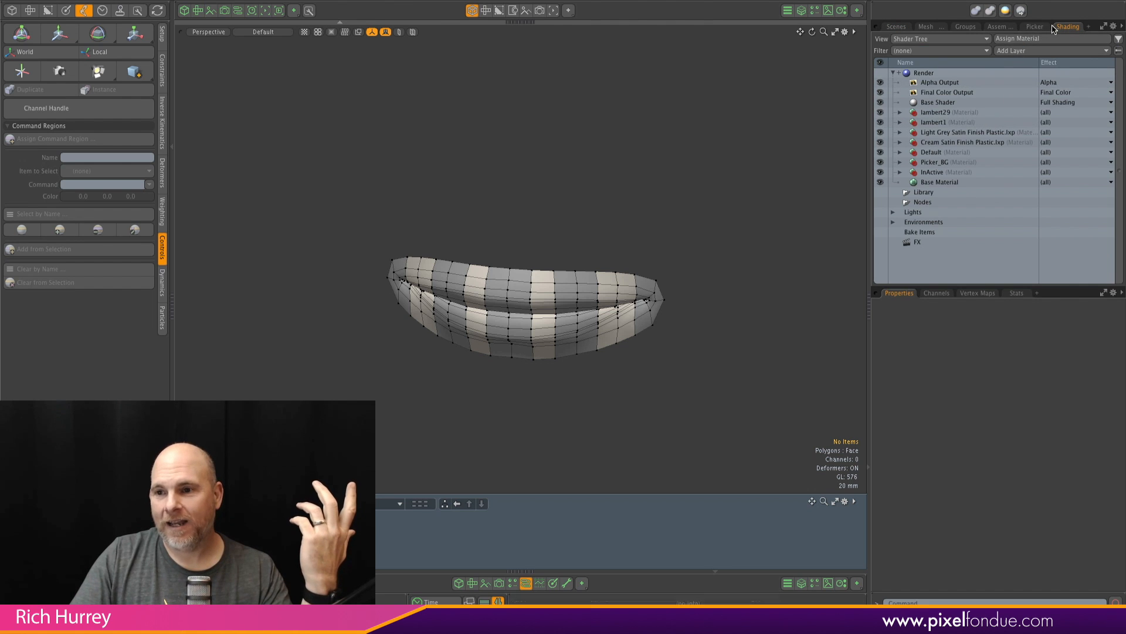
click(1035, 26)
click(931, 50)
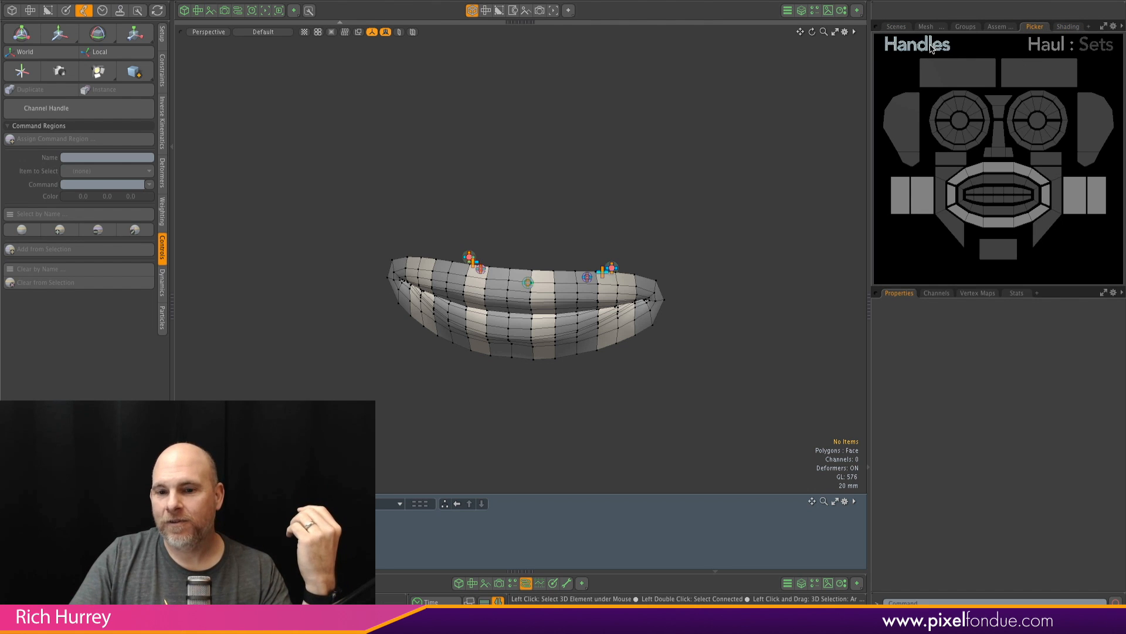
alt+drag(558, 254, 595, 143)
key(ctrl+z)
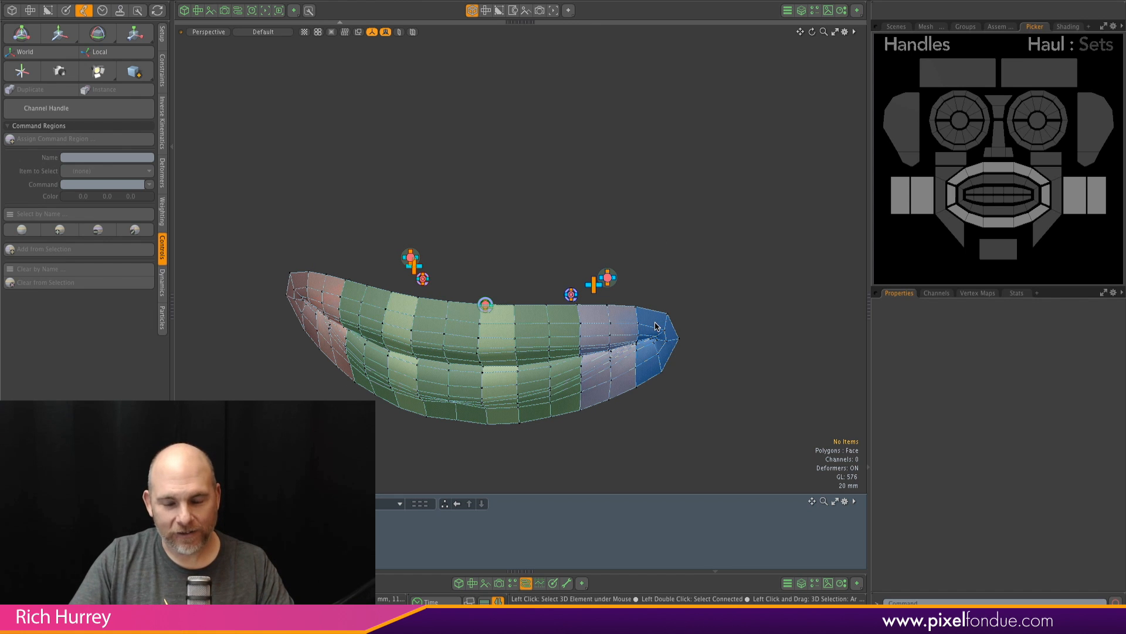
Step: Display the left mouth corner's channel set, raise LtCorner Lift to about 14.1°, reset it, and close the set
click(656, 327)
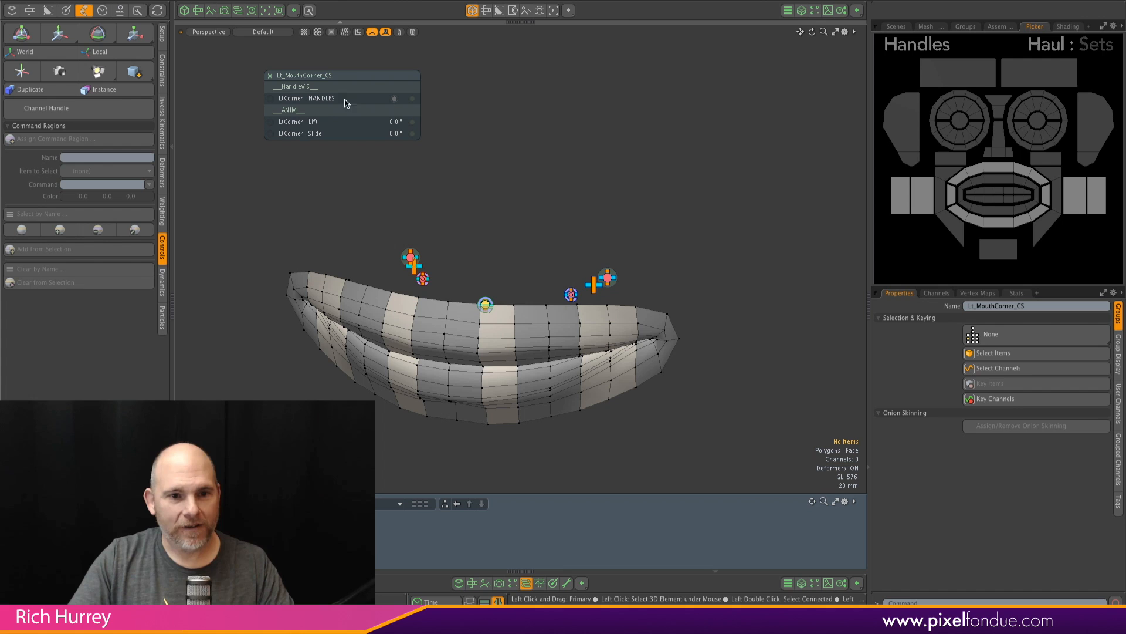
drag(306, 125, 340, 125)
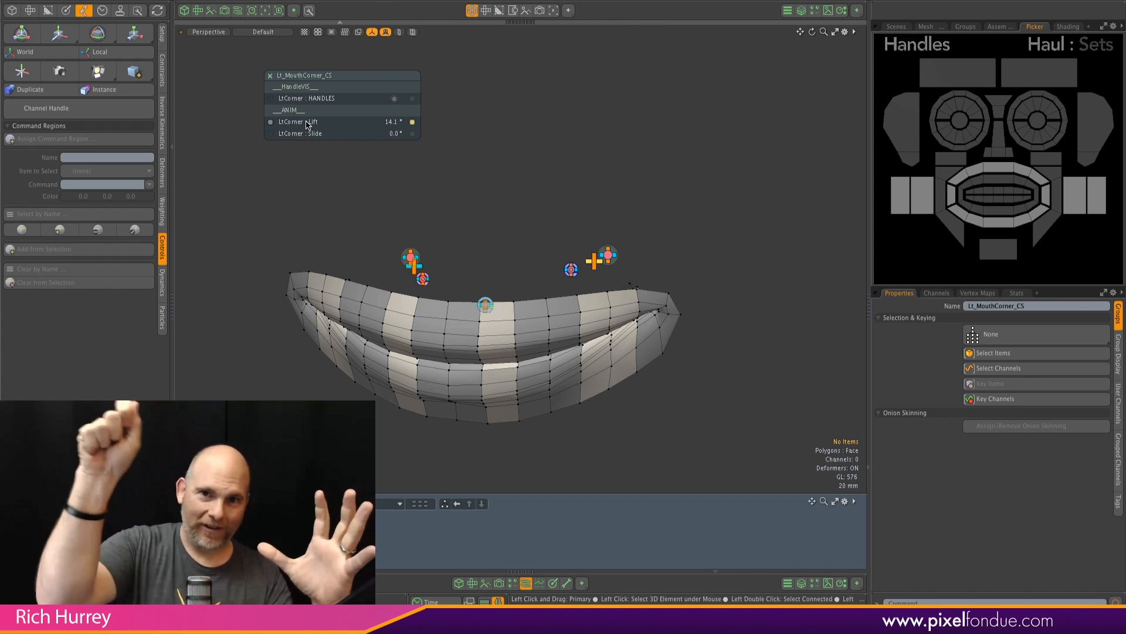
click(413, 122)
click(271, 75)
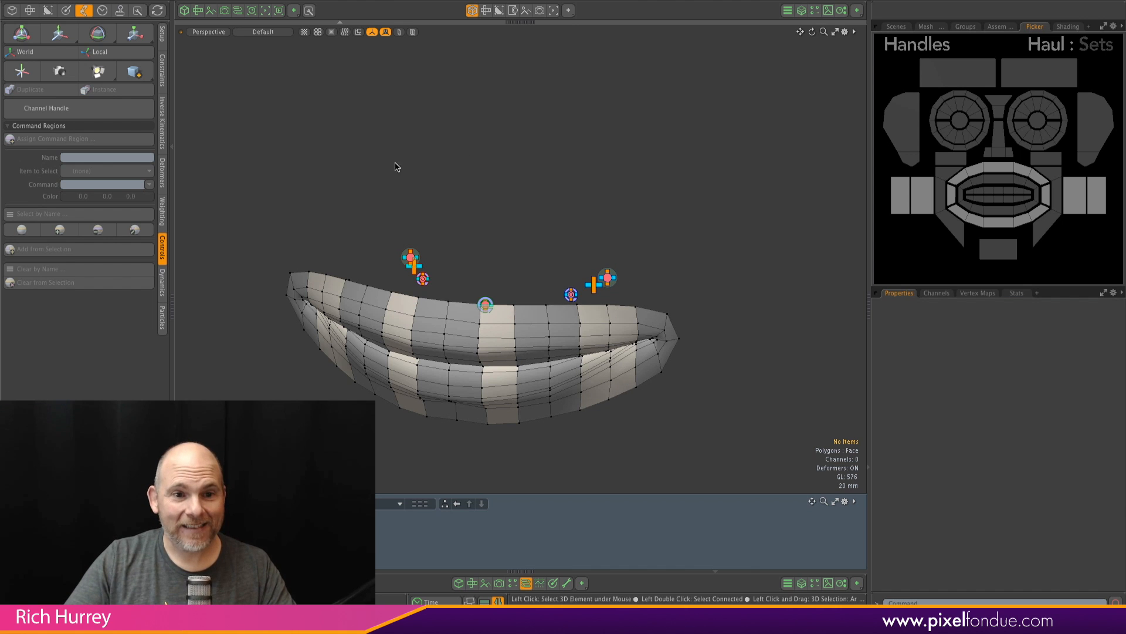
Step: Select MouthMain_HANDLES in the scene's item list and, in the Top view, move it just in front of the lips' center
alt+drag(397, 166, 481, 143)
click(897, 28)
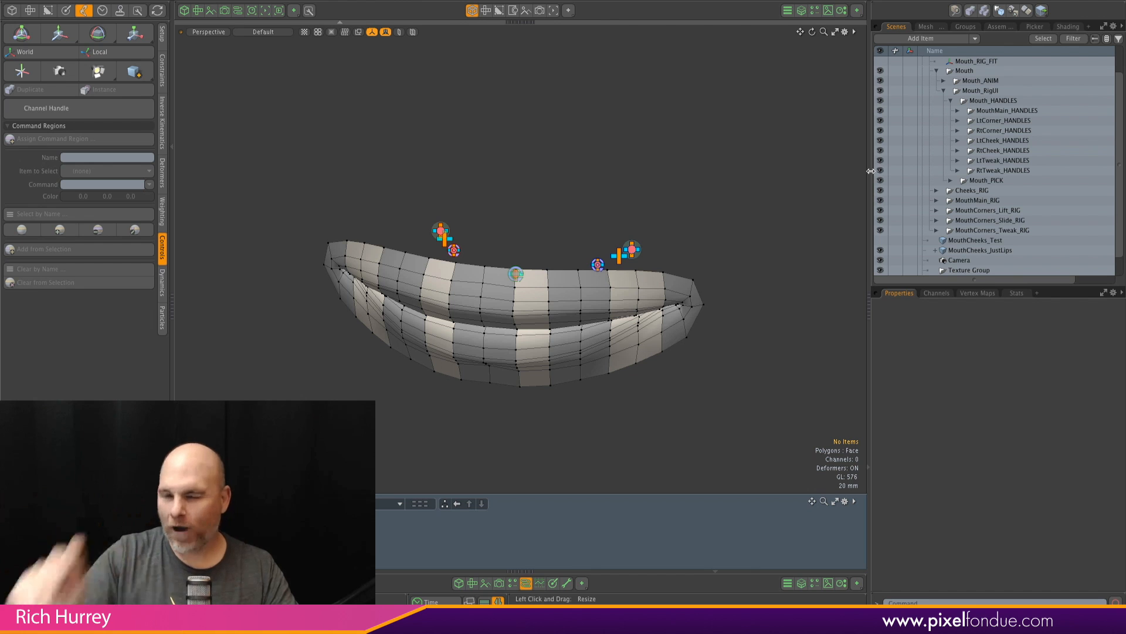
alt+drag(543, 176, 528, 205)
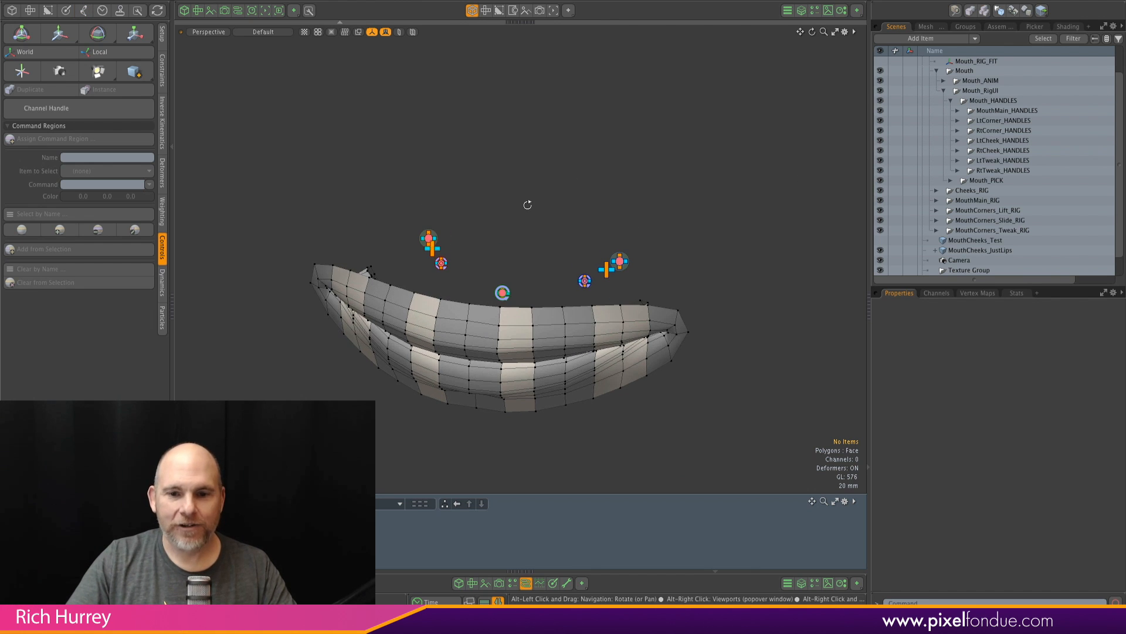
key(ctrl+space)
click(524, 189)
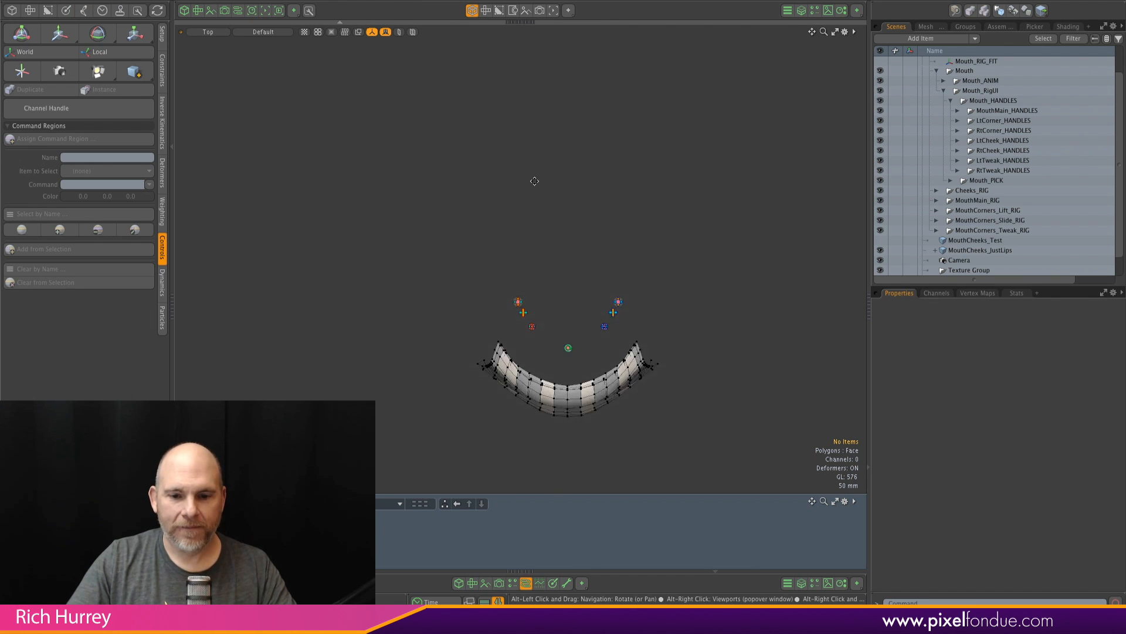
click(1007, 110)
key(w)
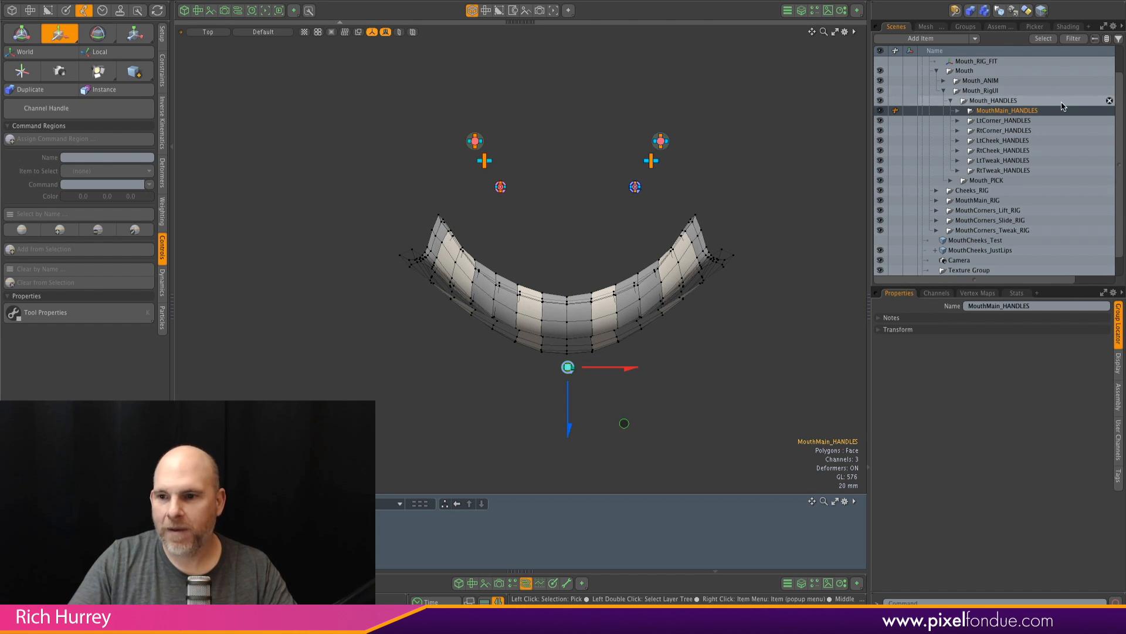
Step: Move LtCorner_HANDLES and LtCheek_HANDLES outward so they sit just outside the left mouth corner
click(1004, 121)
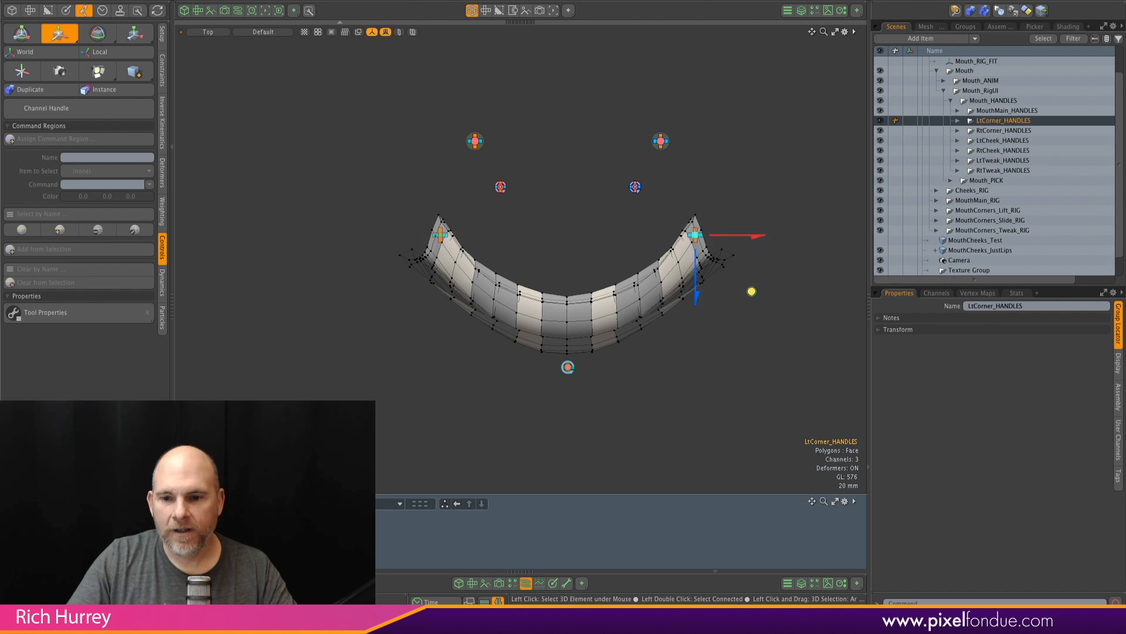
drag(752, 291, 785, 332)
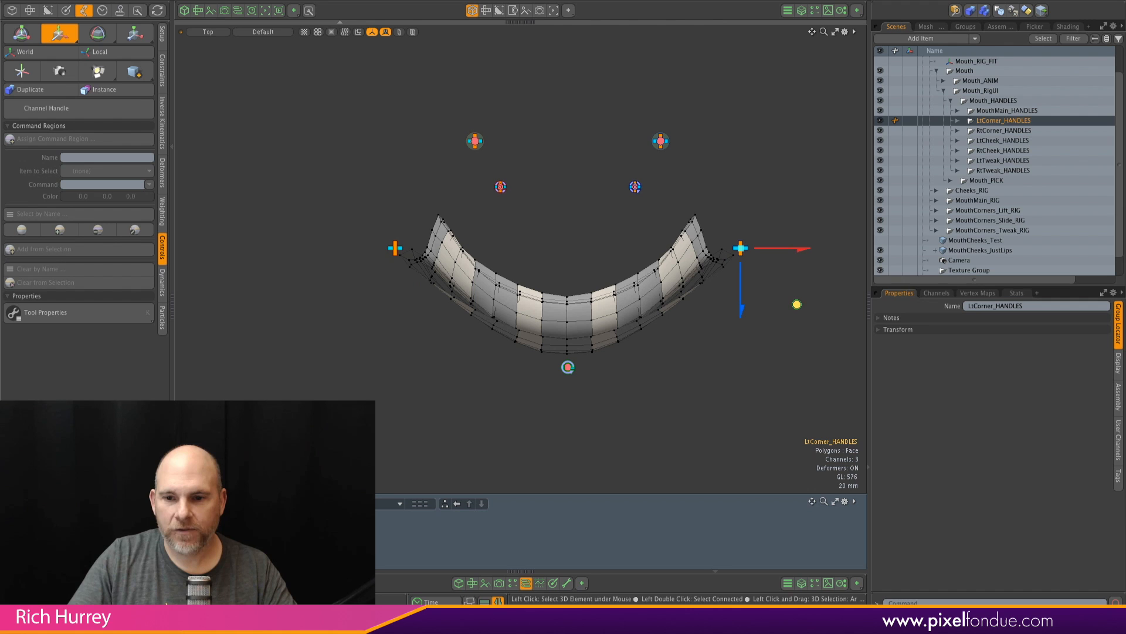
click(997, 140)
drag(720, 198, 814, 278)
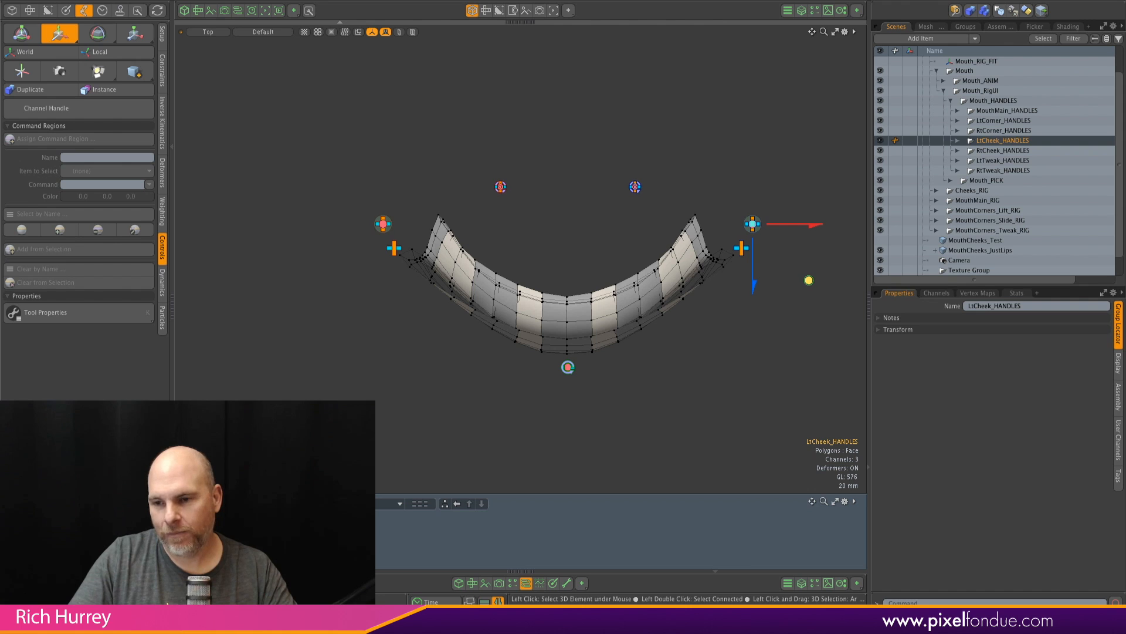
Step: Move LtTweak_HANDLES in front of the lips' left corner region and drop the move tool
click(1004, 160)
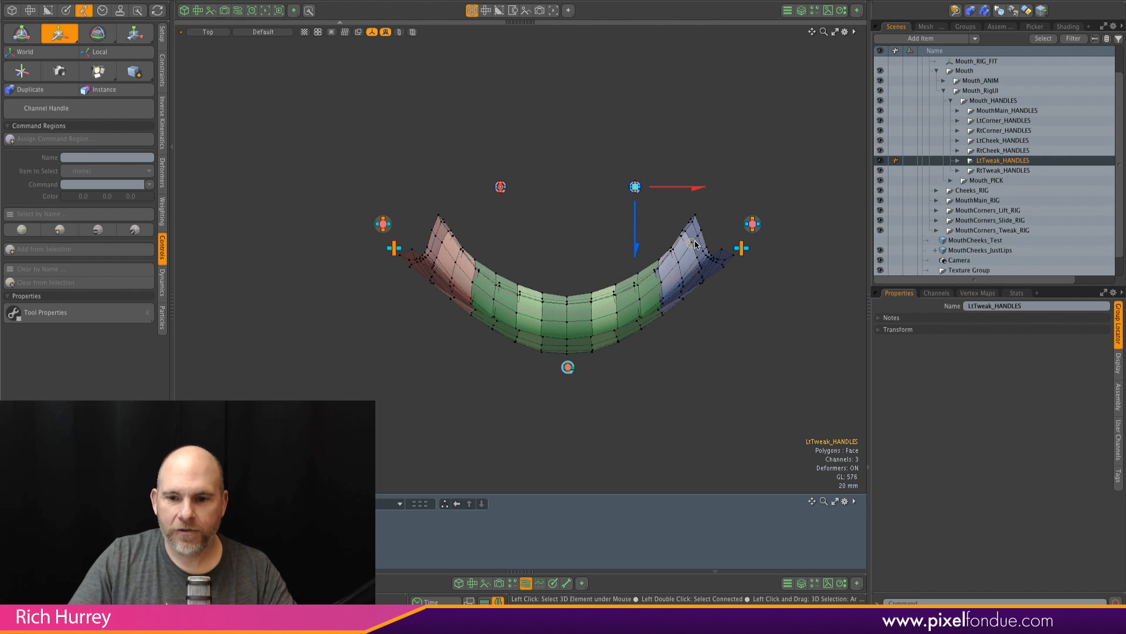
drag(712, 294, 735, 359)
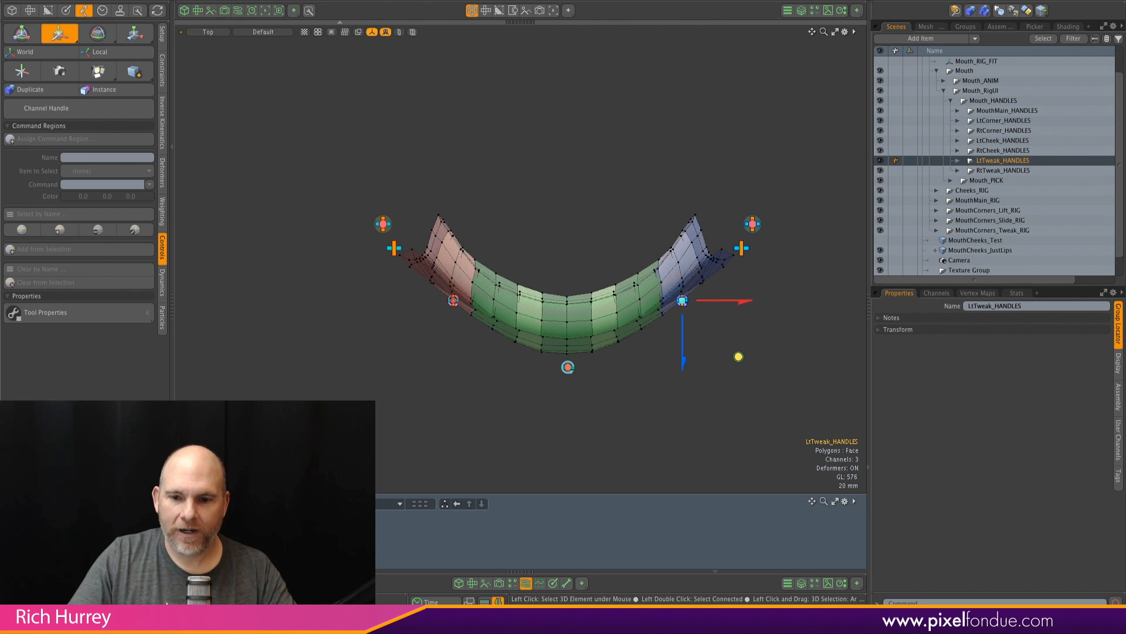
alt+drag(740, 354, 569, 288)
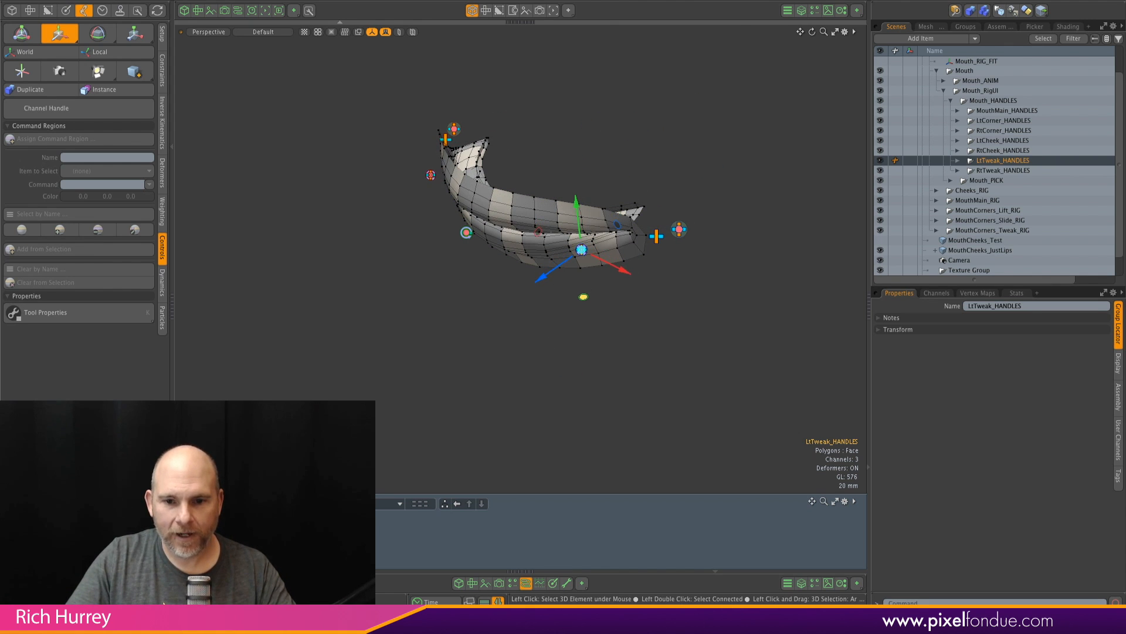
alt+drag(490, 312, 676, 318)
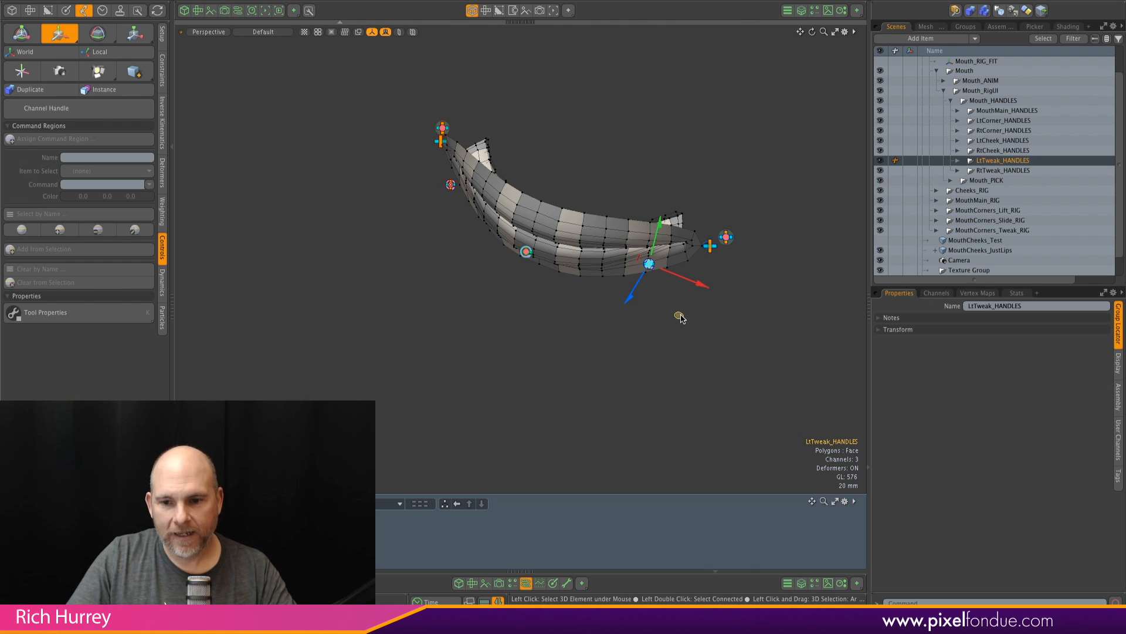
key(q)
alt+drag(585, 347, 568, 334)
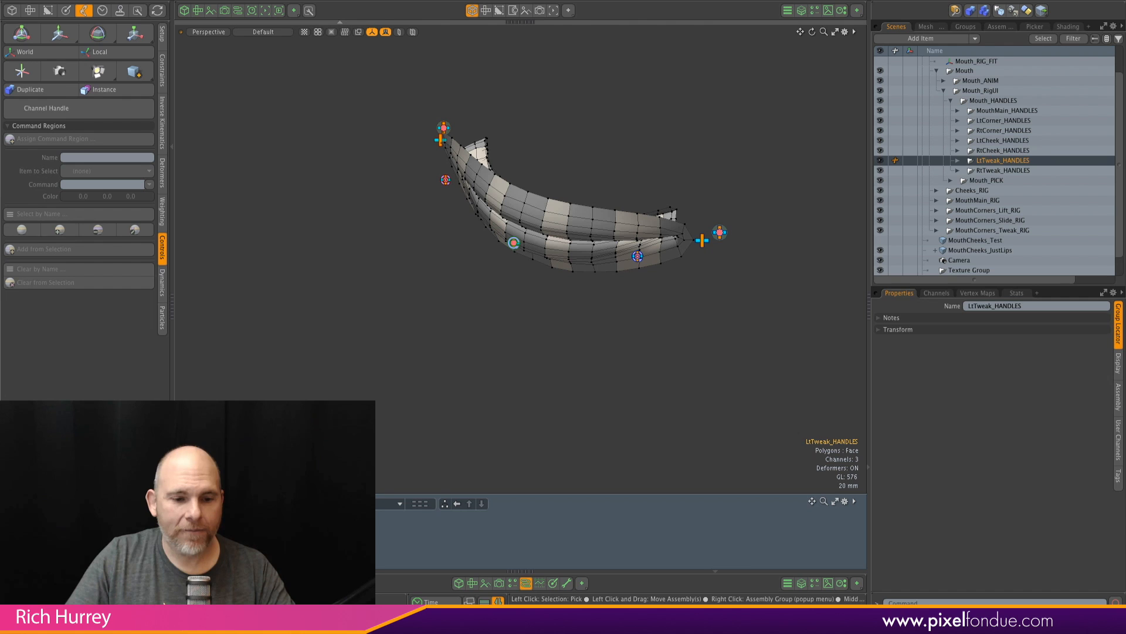
Step: Set HANDLES_ScaleFactor to 1.85 in the MouthRig_ROOT assembly channels
click(375, 515)
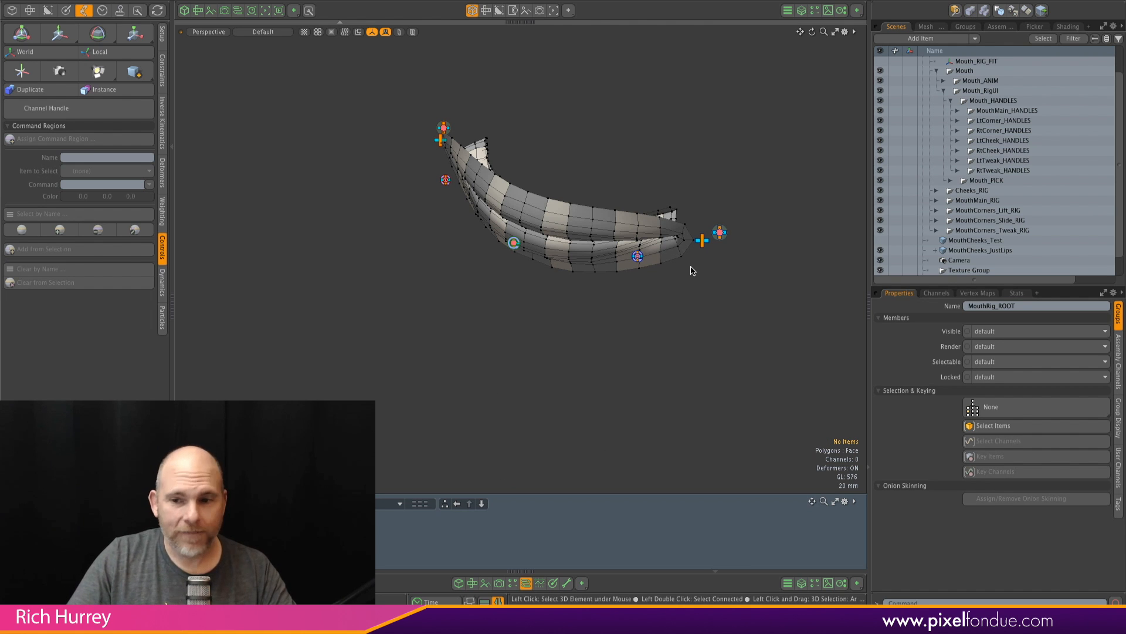
click(1119, 361)
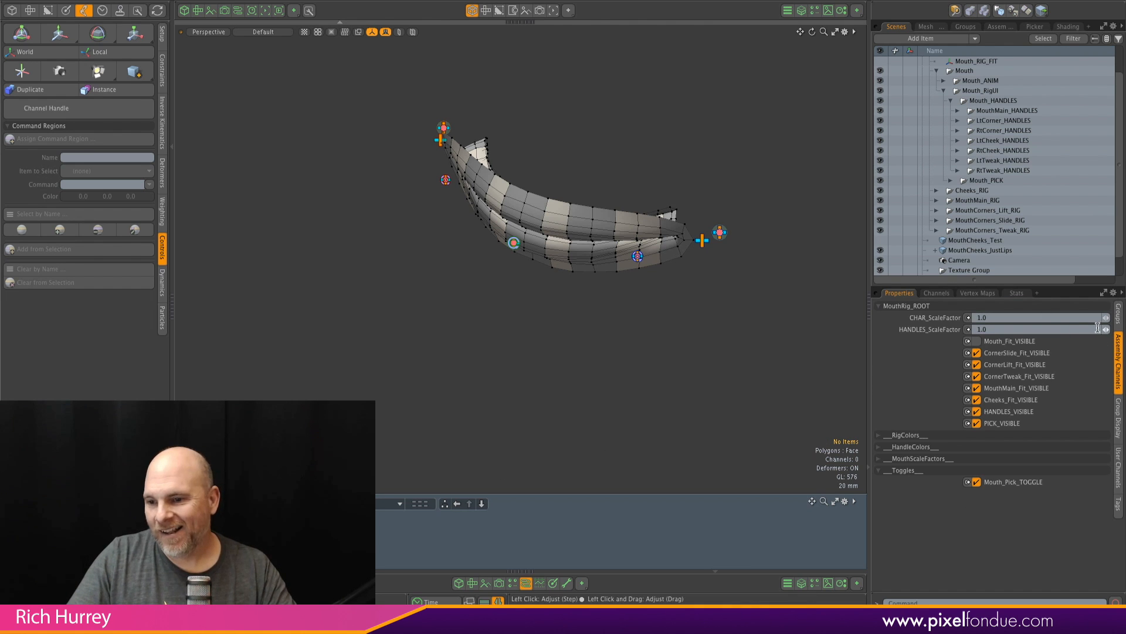
mouse_move(1105, 329)
mouse_down()
mouse_move(1124, 329)
mouse_move(1100, 329)
mouse_up()
mouse_move(598, 304)
alt+mouse_down()
mouse_move(591, 329)
mouse_move(593, 263)
mouse_move(453, 329)
alt+mouse_up()
Step: Toggle the mouth handles off and back on from the face picker
click(1033, 26)
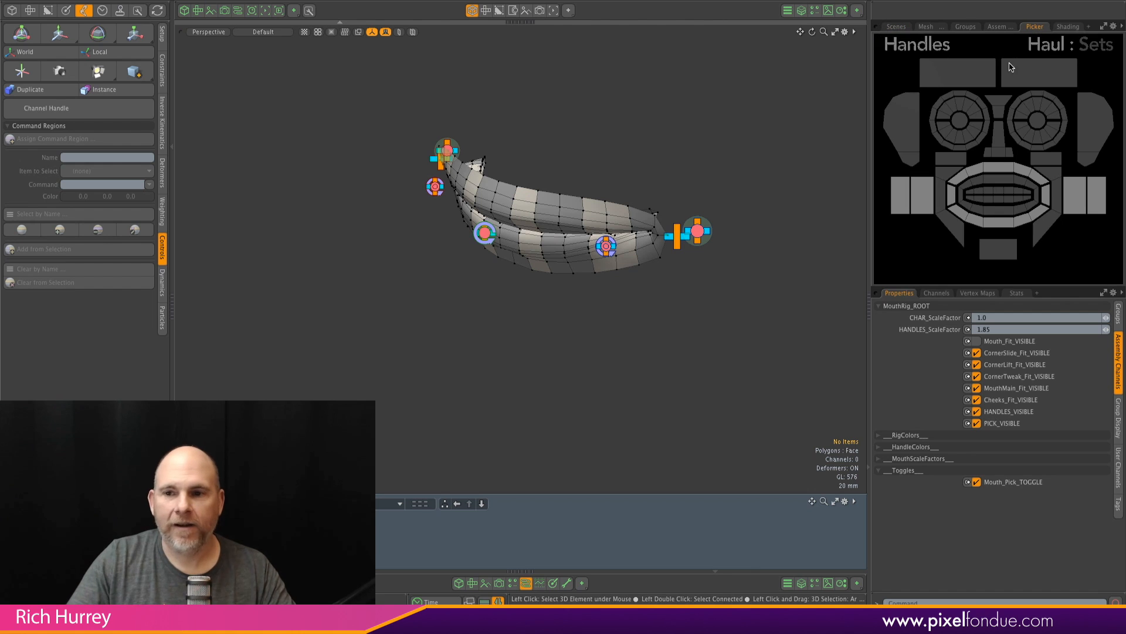
click(897, 46)
click(897, 46)
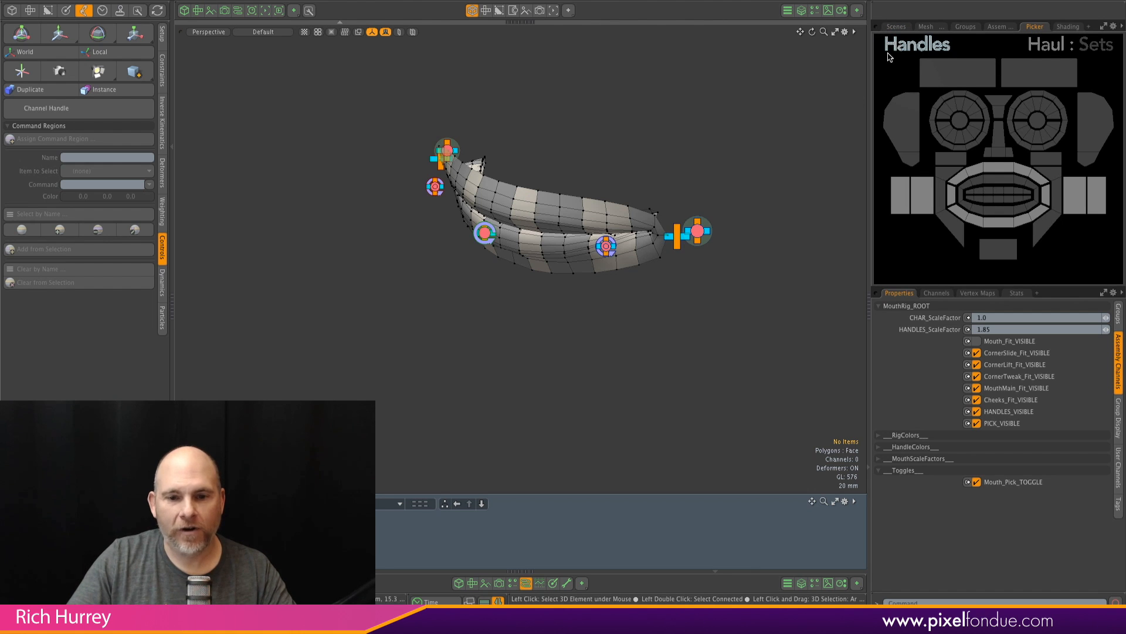
mouse_move(603, 156)
alt+shift+mouse_down()
mouse_move(576, 168)
mouse_move(586, 157)
alt+shift+mouse_up()
mouse_move(587, 157)
ctrl+alt+mouse_down()
mouse_move(615, 158)
mouse_move(599, 167)
mouse_move(592, 146)
ctrl+alt+mouse_up()
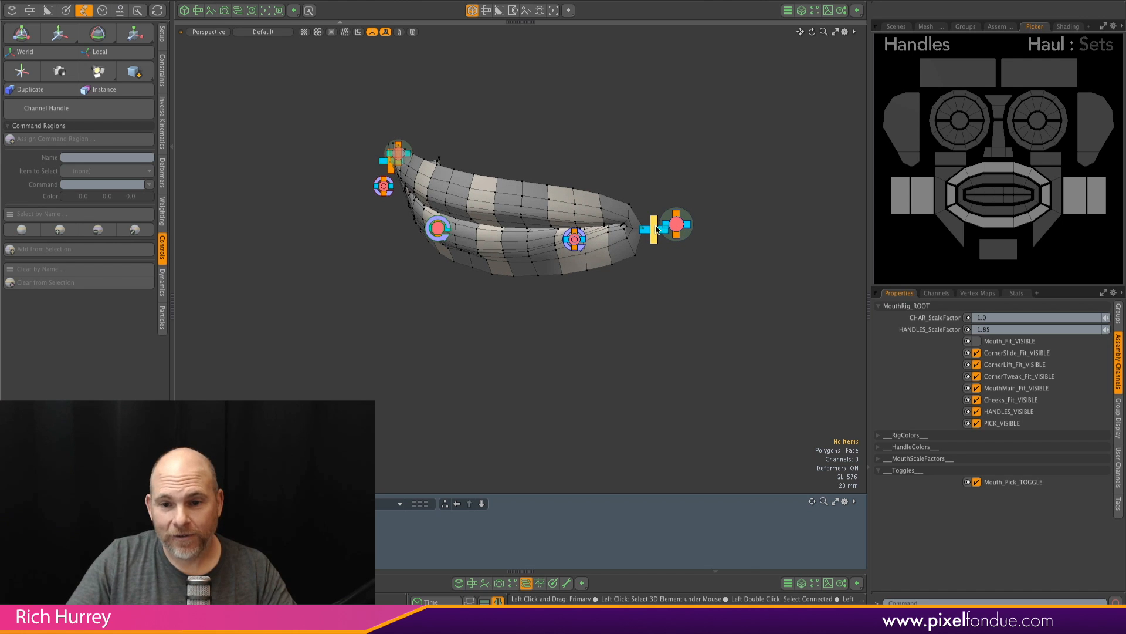
Step: Raise the left mouth corner with its lift handle and adjust its shape with the left tweak handle
drag(656, 229, 665, 179)
scroll(608, 191, up, 2)
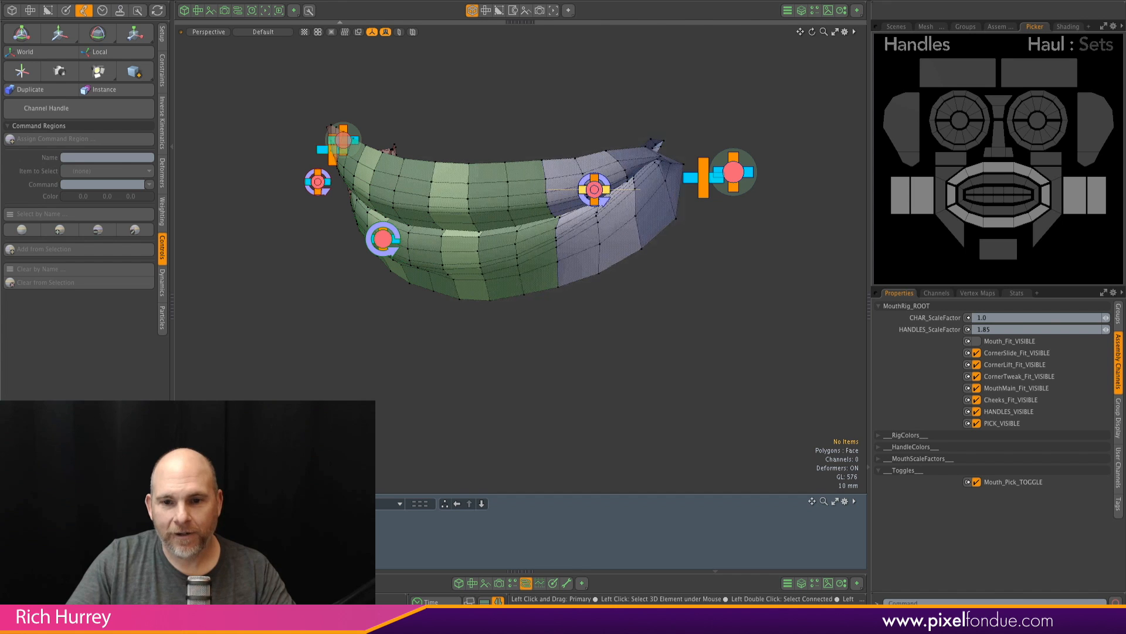
drag(593, 180, 585, 180)
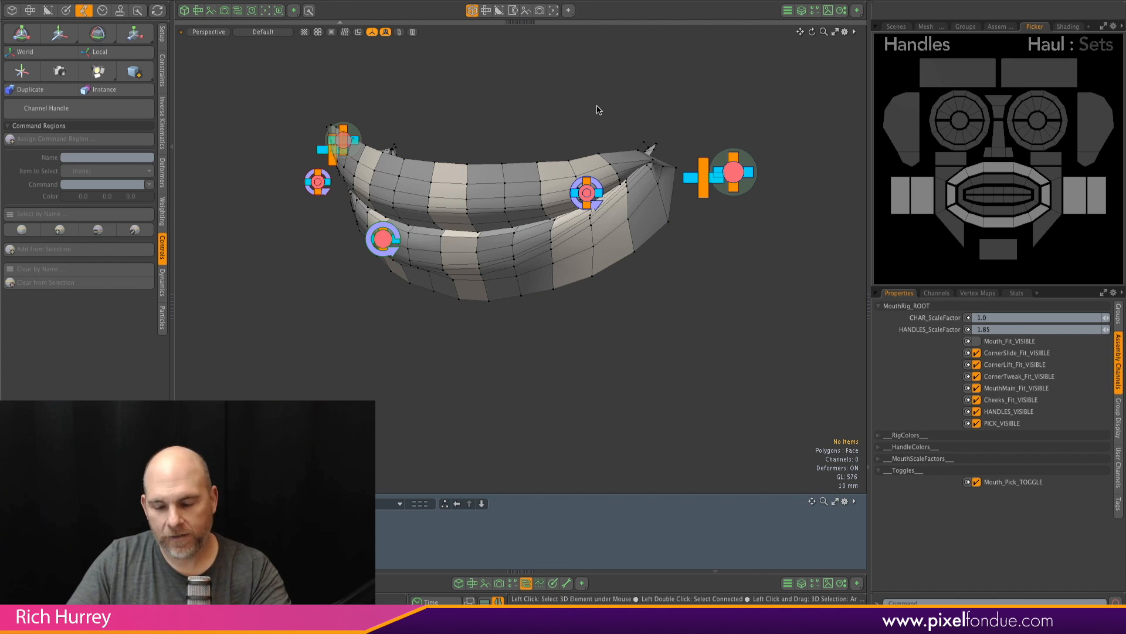
key(o)
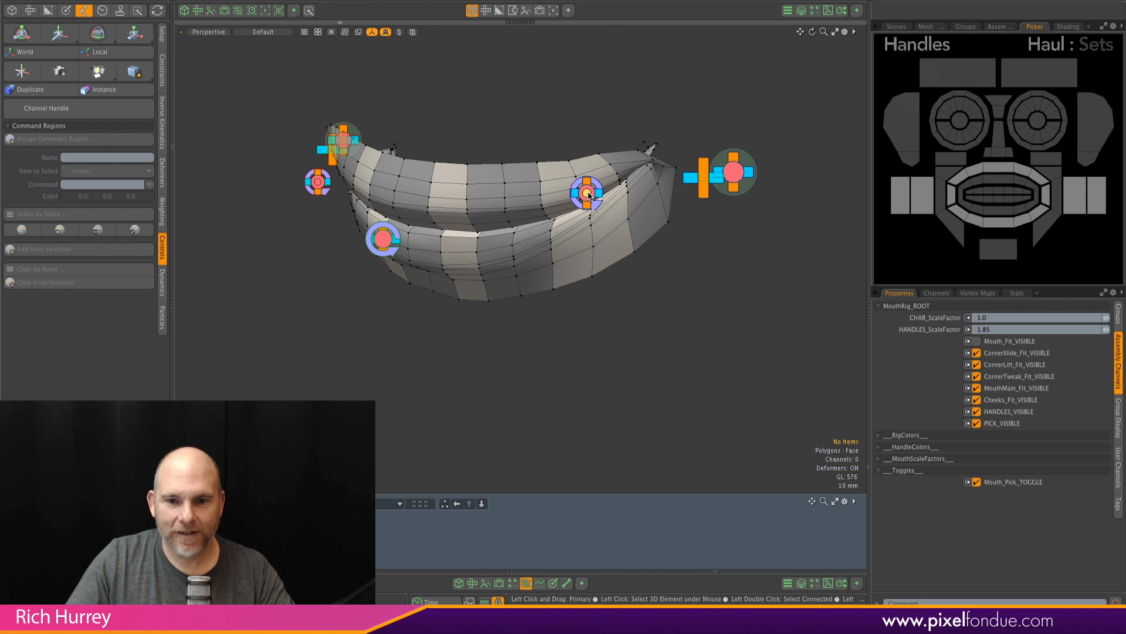
mouse_move(586, 192)
mouse_down()
mouse_move(581, 184)
mouse_move(598, 219)
mouse_move(584, 188)
mouse_up()
key(ctrl+z)
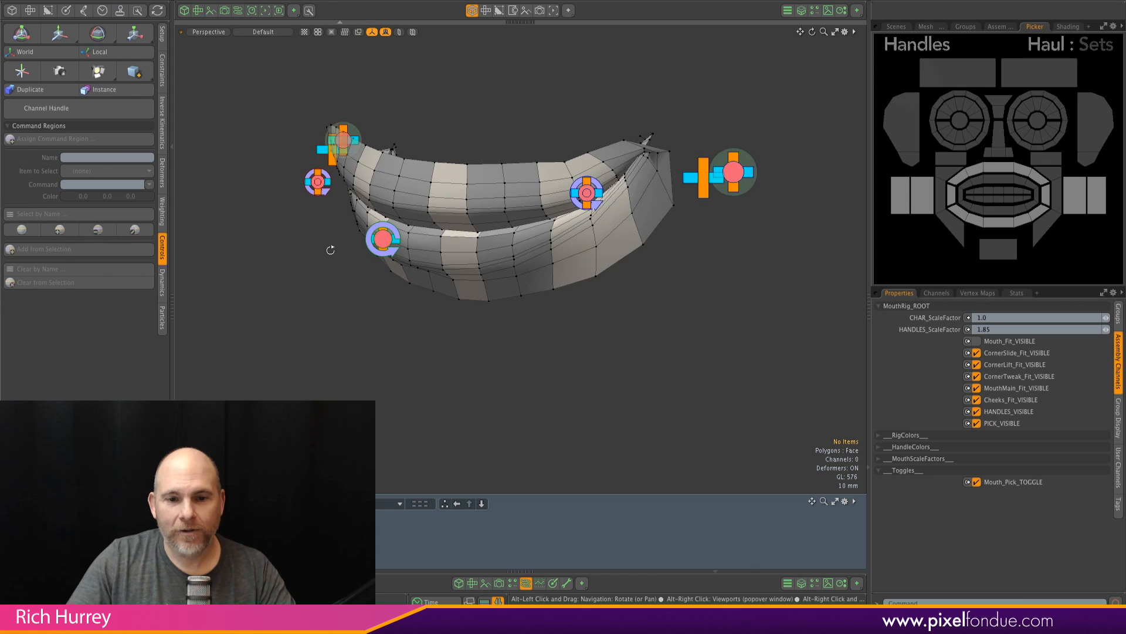
Step: Raise the right mouth corner and twist it with the right tweak handle
alt+drag(330, 249, 504, 227)
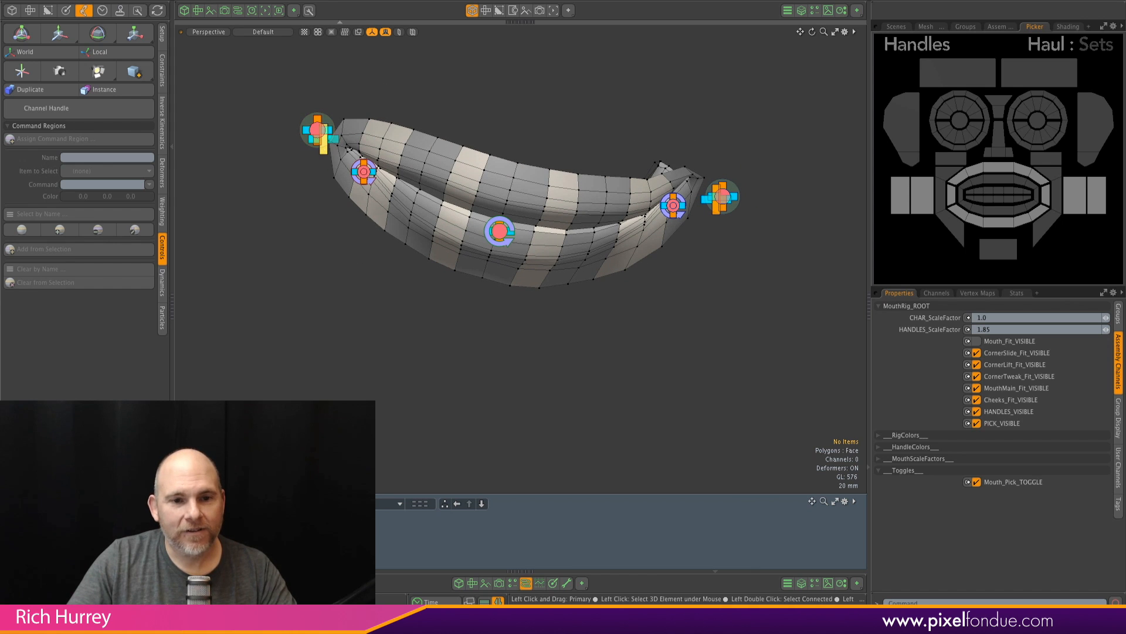
drag(364, 171, 410, 155)
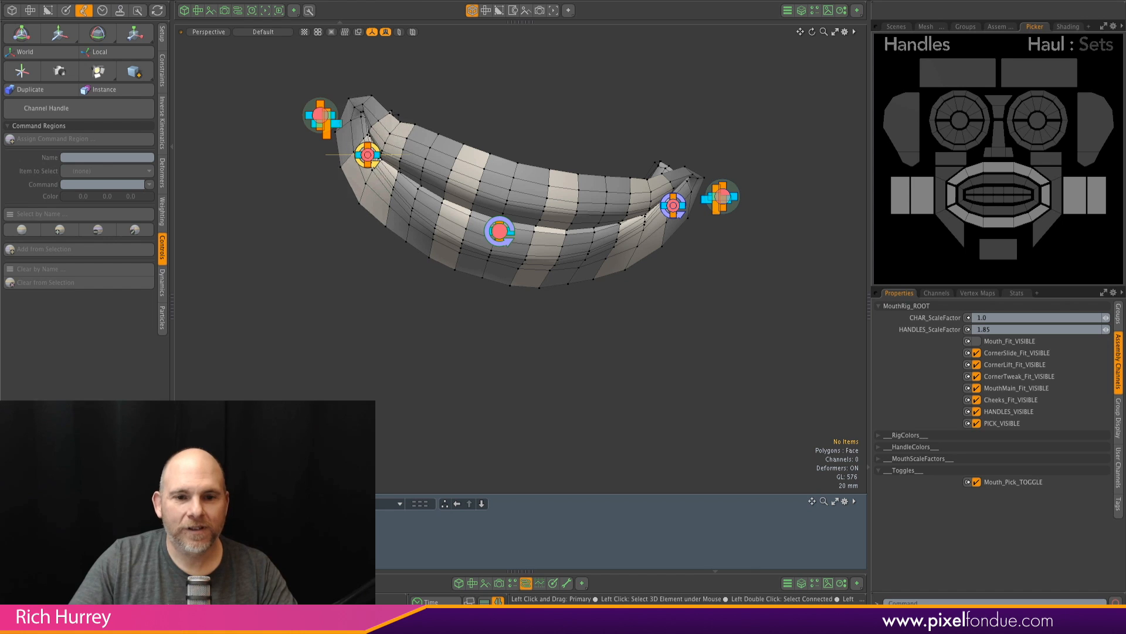
alt+drag(493, 128, 495, 165)
scroll(477, 182, down, 2)
scroll(487, 191, up, 2)
scroll(517, 258, down, 2)
alt+drag(516, 258, 462, 286)
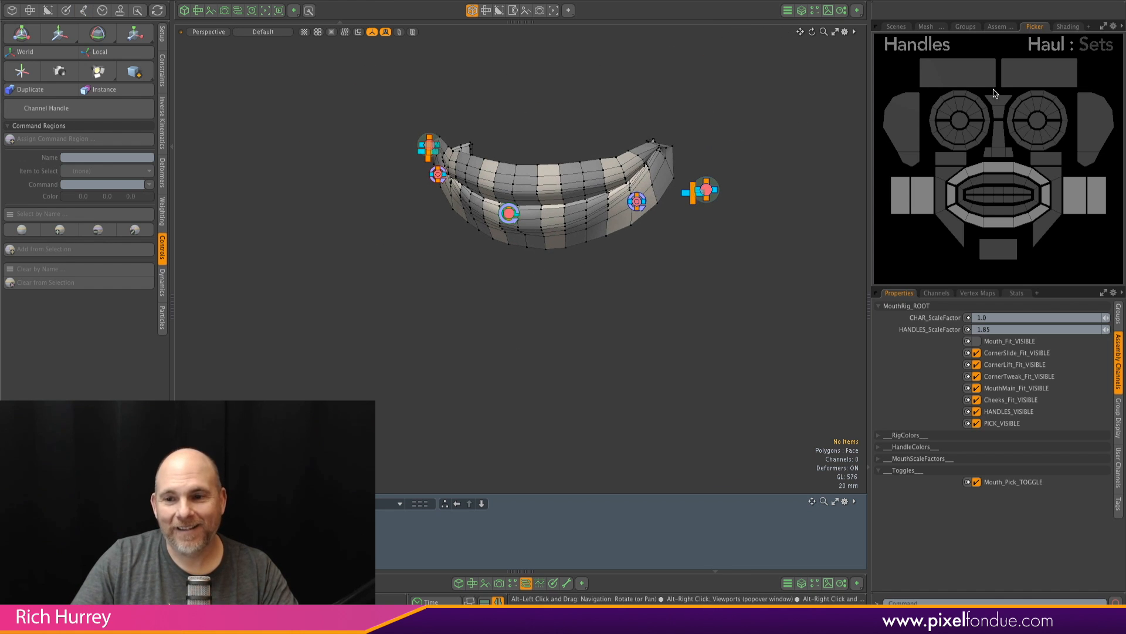
Step: Hide both side panels and the schematic pane to enlarge the 3D viewport
click(871, 108)
click(175, 217)
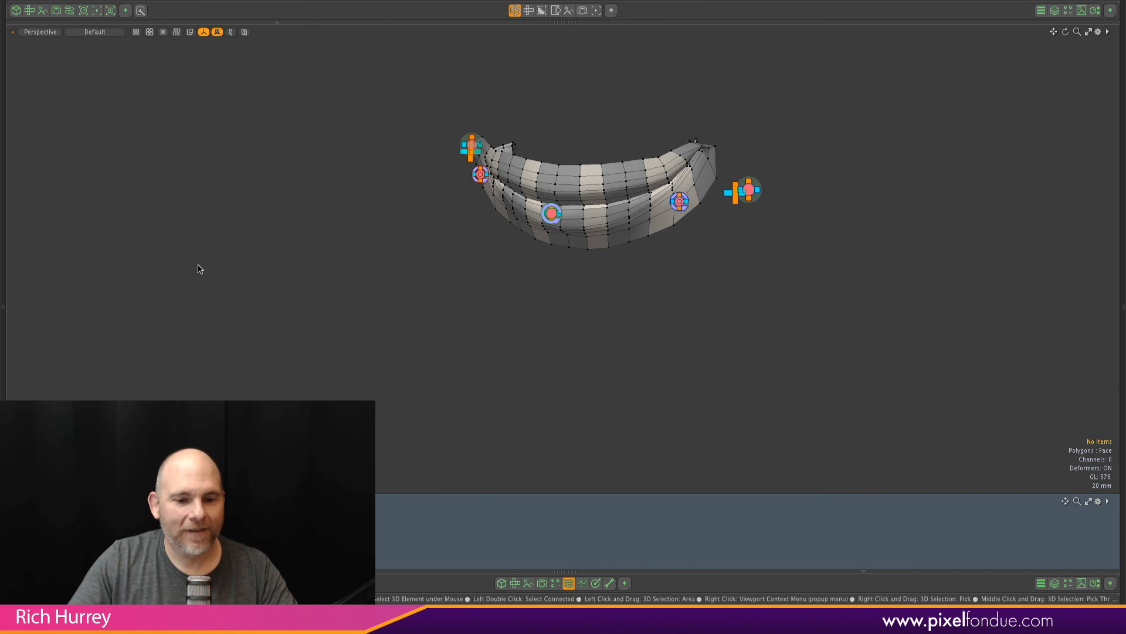
click(567, 585)
ctrl+alt+drag(583, 347, 631, 399)
ctrl+alt+drag(631, 399, 589, 265)
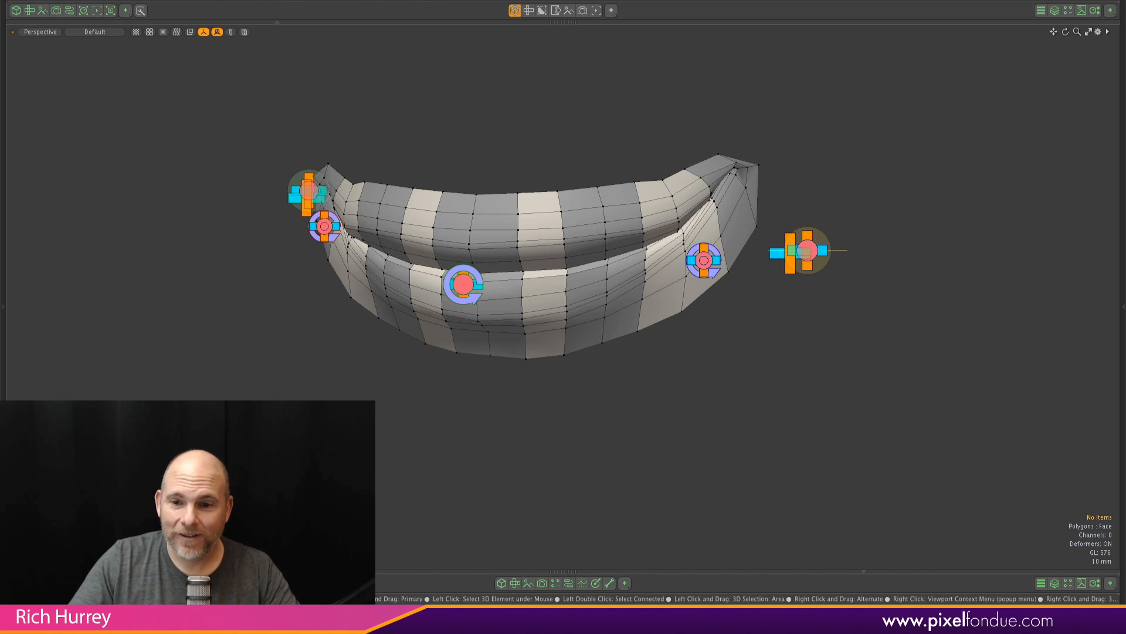
Step: Refine the left mouth corner's pose with its corner and tweak handles
mouse_move(789, 270)
mouse_down()
mouse_move(788, 257)
mouse_move(787, 277)
mouse_up()
drag(714, 281, 718, 267)
alt+drag(527, 305, 558, 380)
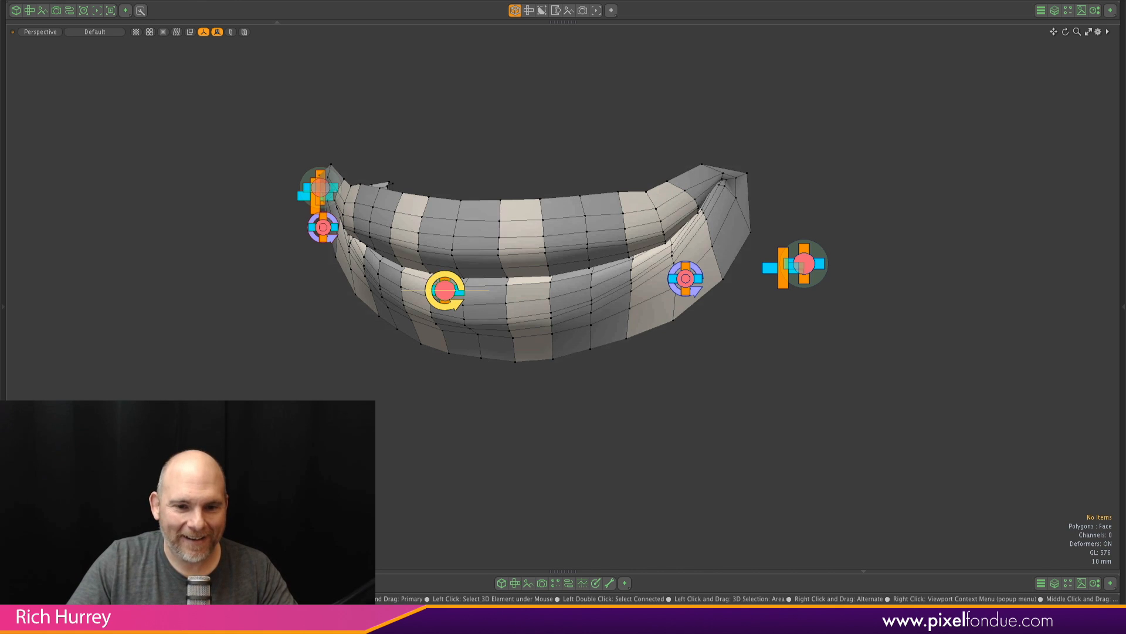
Step: Adjust the mouth with the main center handle and pull the right mouth corner outward with its handles
drag(445, 290, 679, 269)
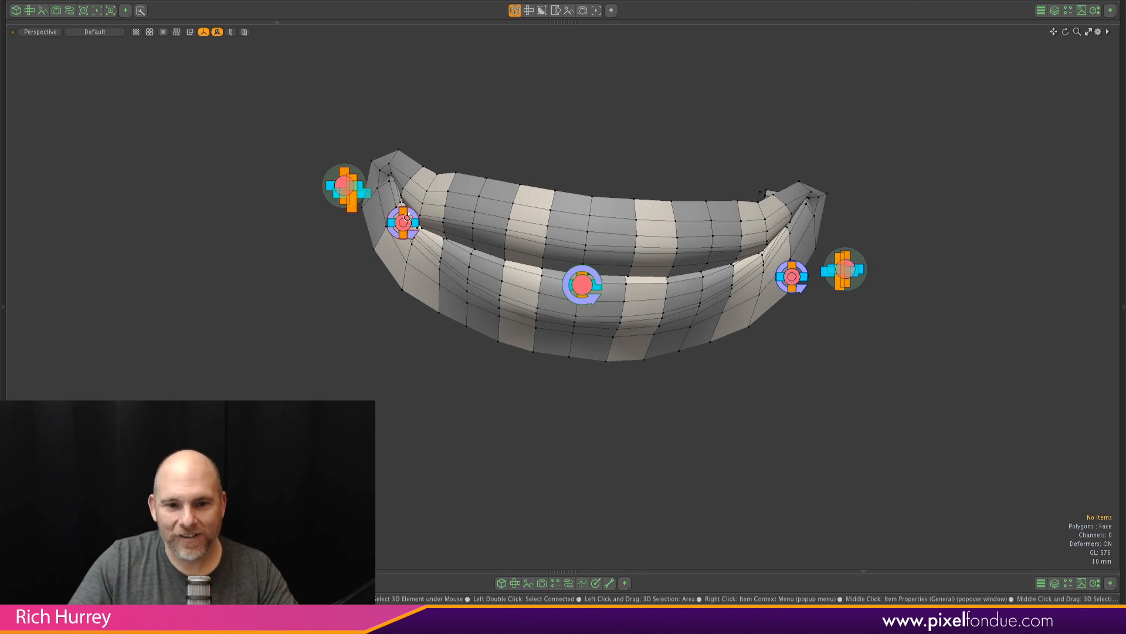
alt+drag(407, 217, 407, 298)
drag(403, 230, 321, 178)
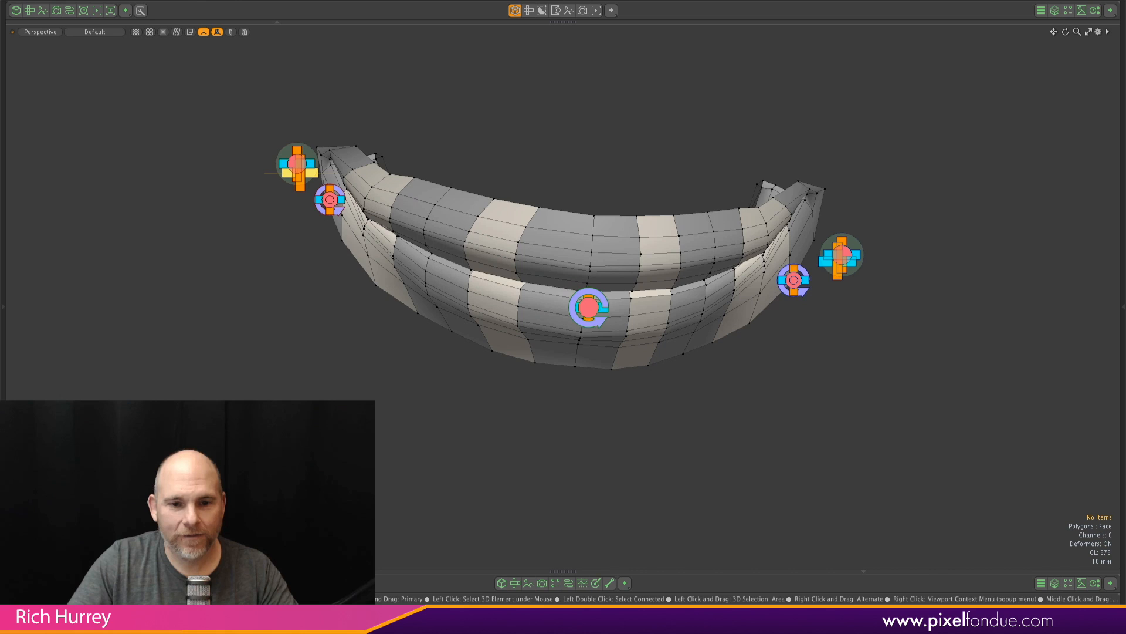
Step: Pull the left mouth corner outward with its corner handle and check the lips from several angles
alt+right_drag(426, 250, 368, 244)
alt+drag(492, 246, 417, 234)
alt+right_drag(417, 234, 505, 233)
alt+drag(505, 232, 469, 234)
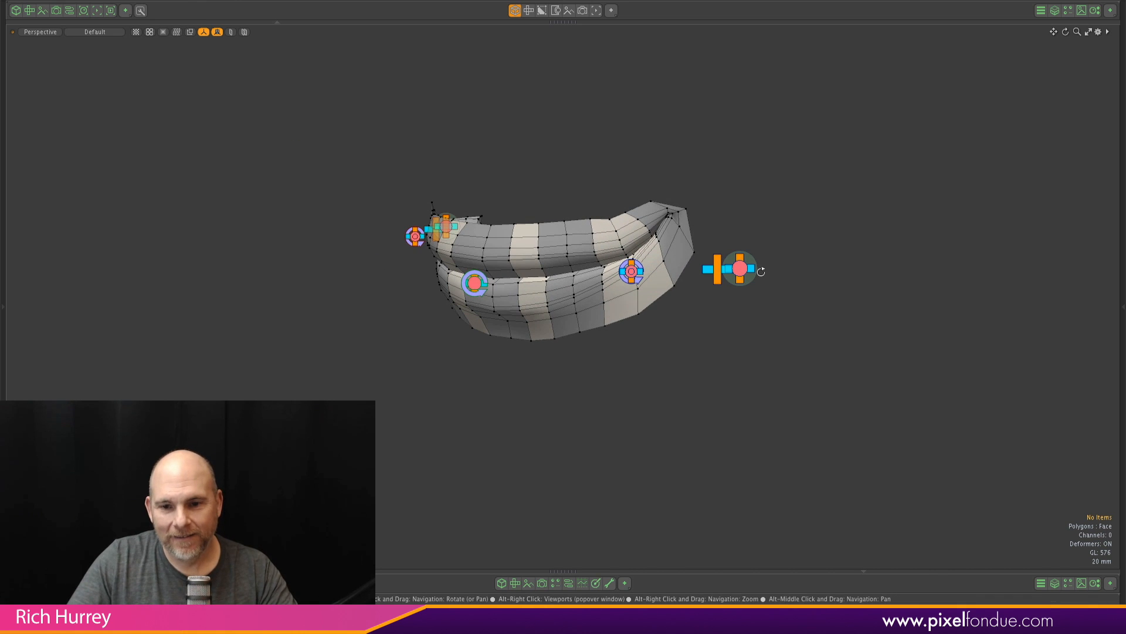
drag(707, 269, 742, 261)
alt+drag(683, 125, 700, 242)
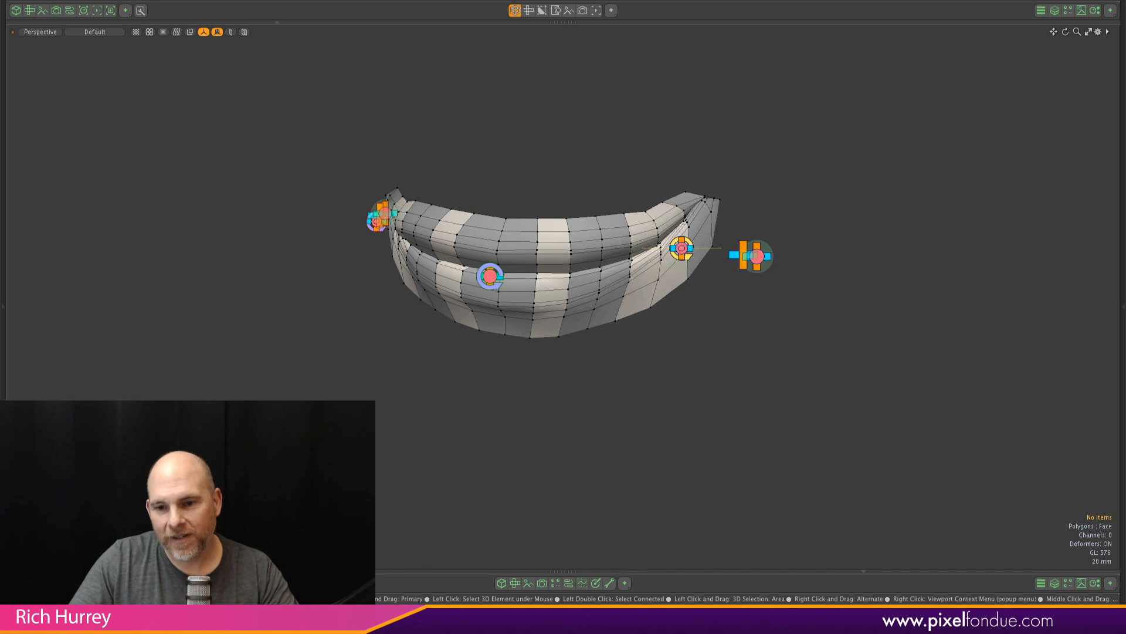
alt+drag(683, 275, 690, 297)
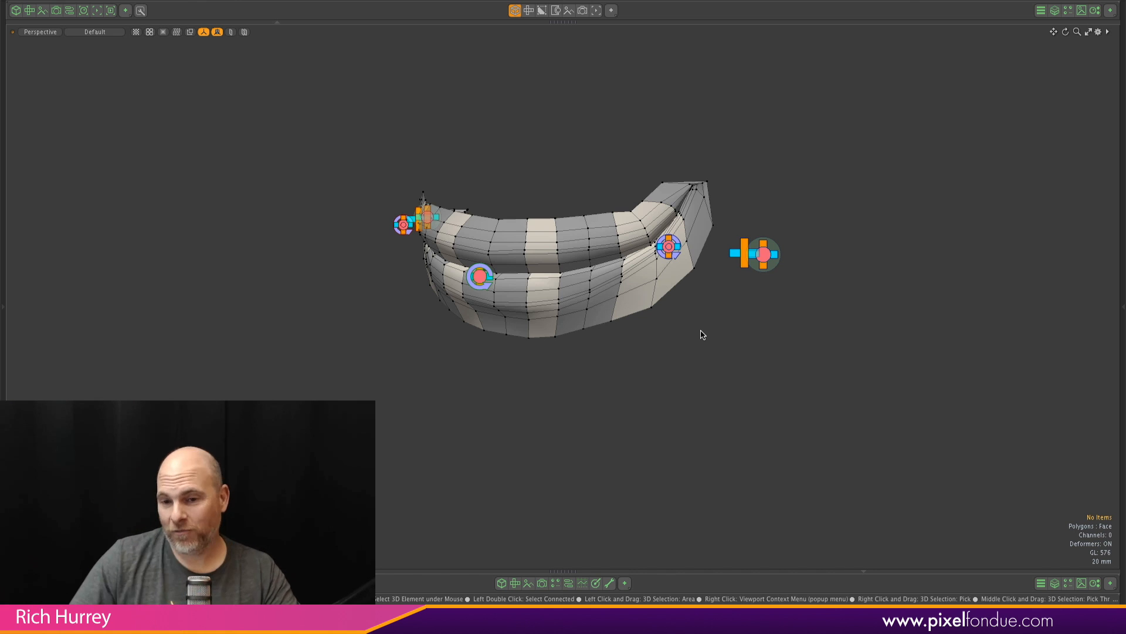
alt+drag(475, 376, 634, 355)
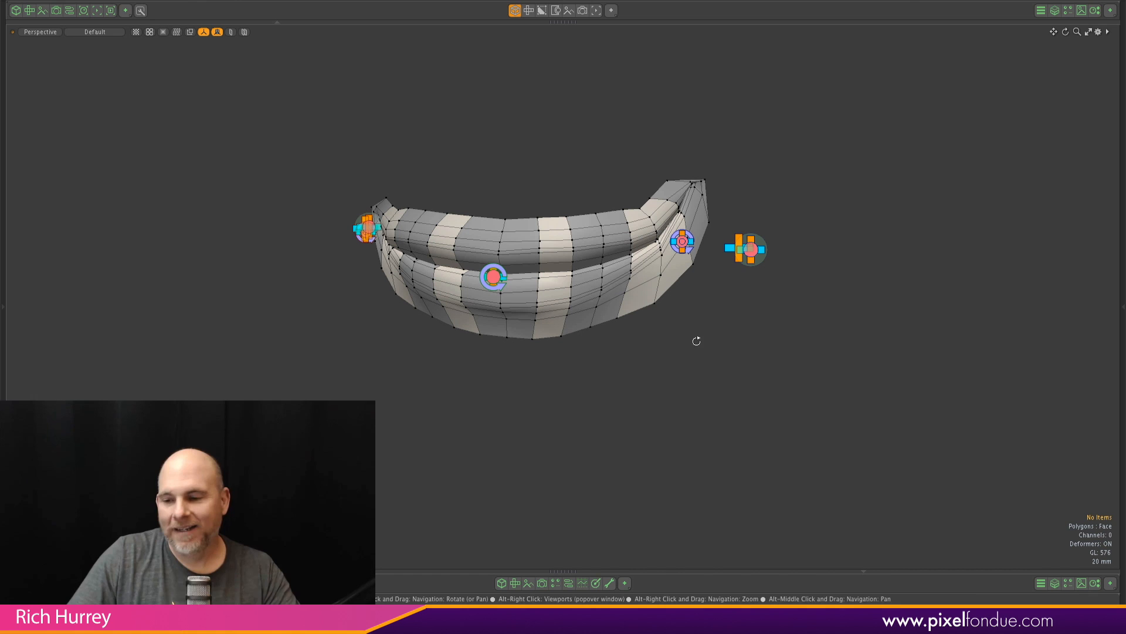
Step: Restore the right side panel and display the Lt_MouthCorner_CS channel set above the left mouth corner
click(1124, 330)
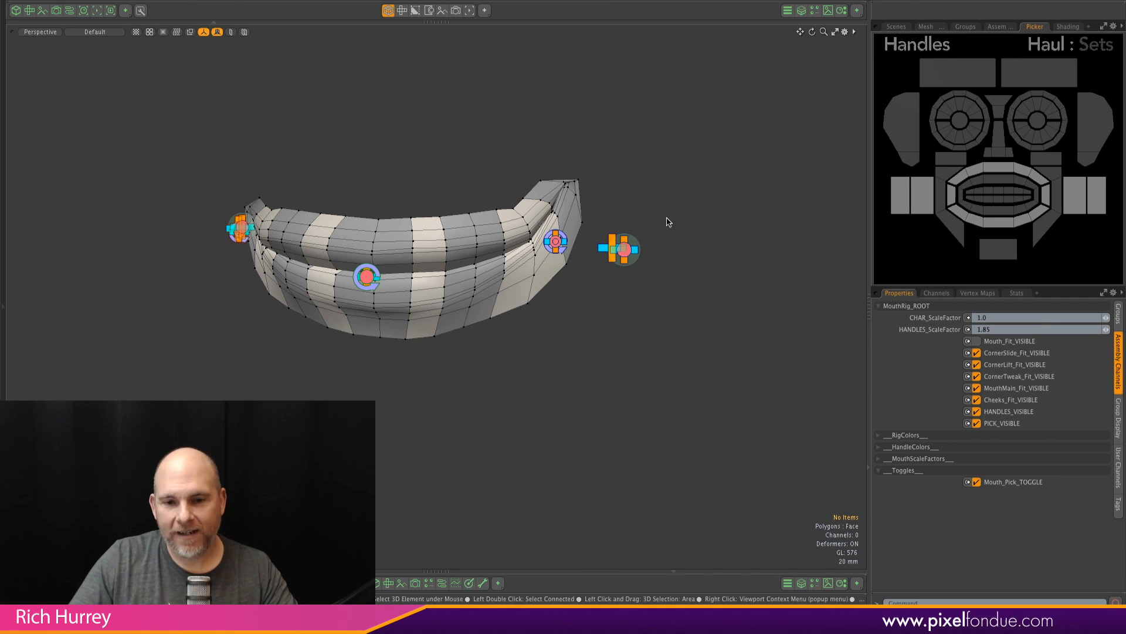
click(896, 27)
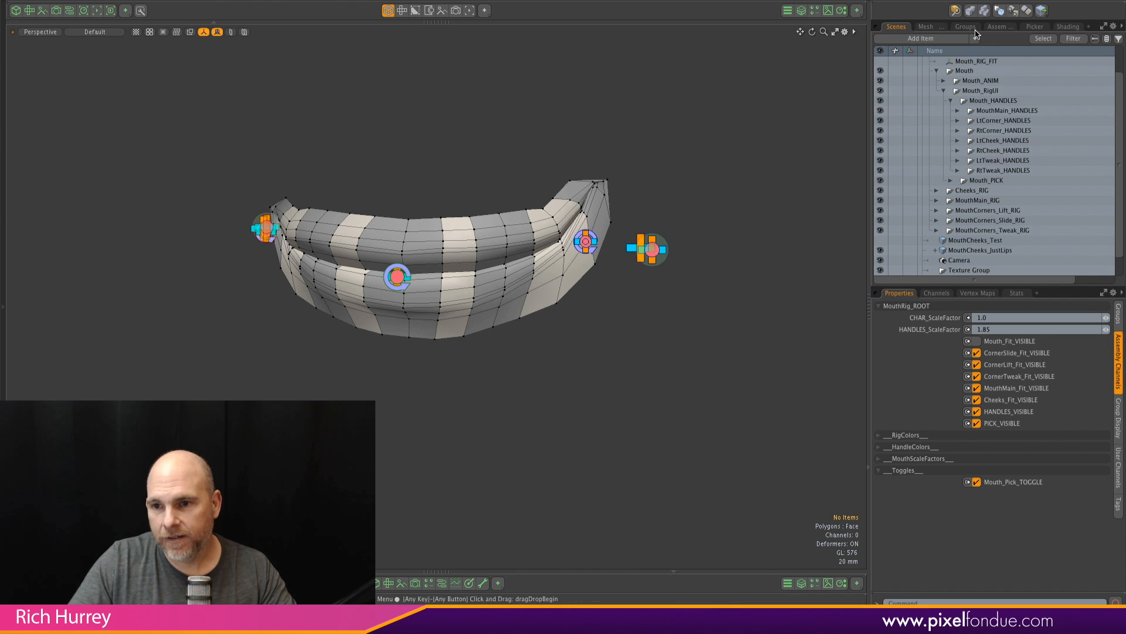
key(o)
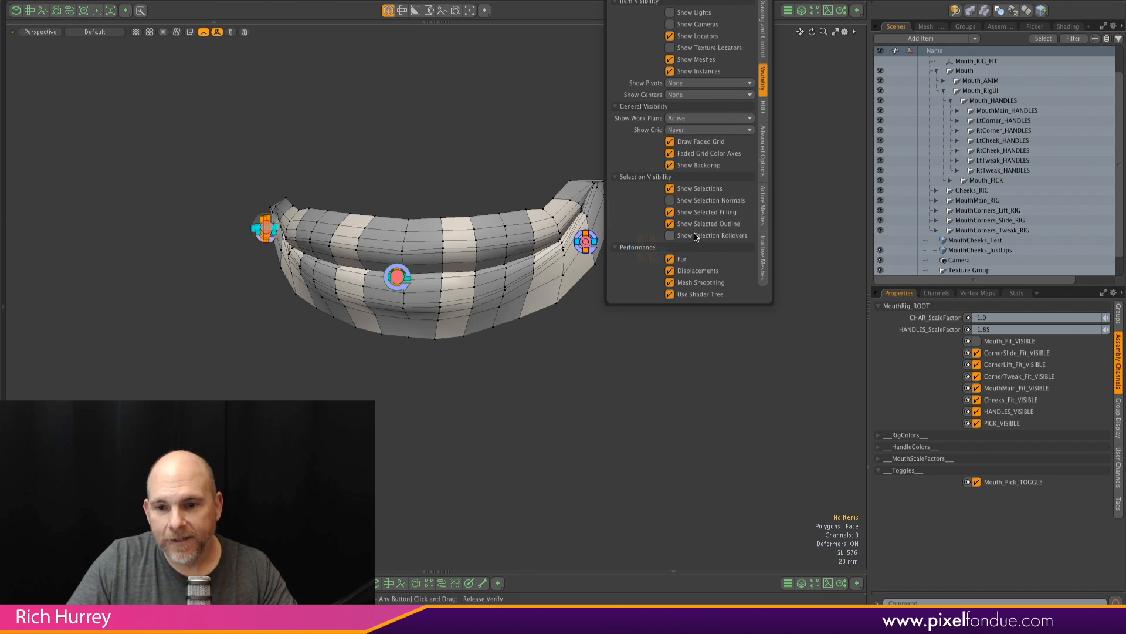
click(565, 195)
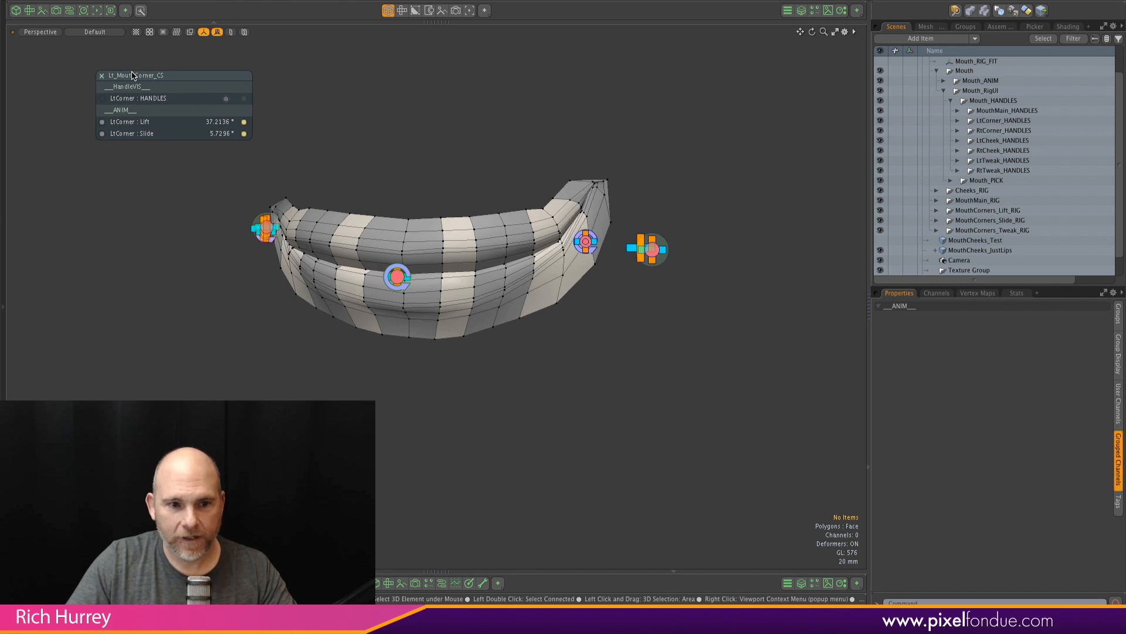
drag(174, 75, 702, 75)
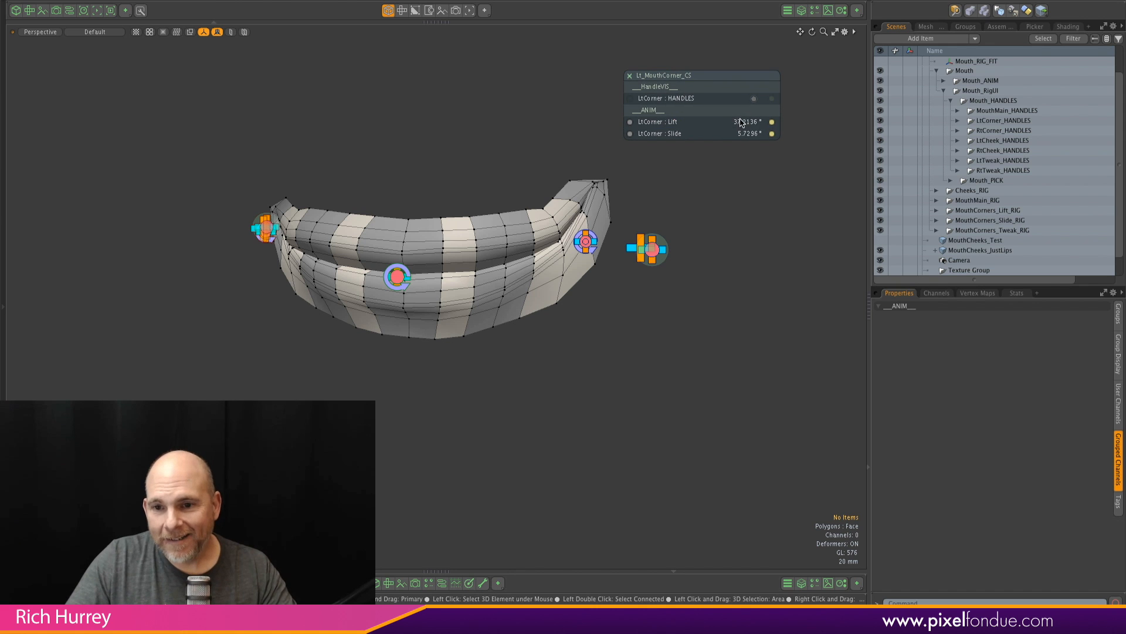
Step: Raise the left mouth corner by hauling its Lift channel, and set LtCorner Lift to exactly 100°
drag(684, 127, 812, 127)
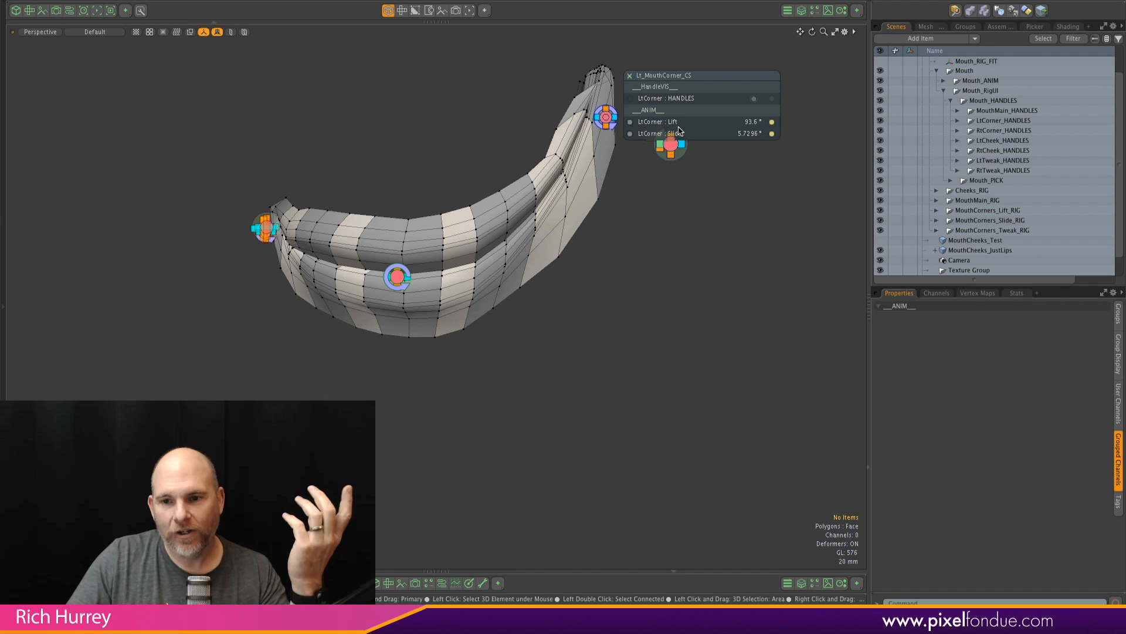
click(744, 122)
text(100)
key(Return)
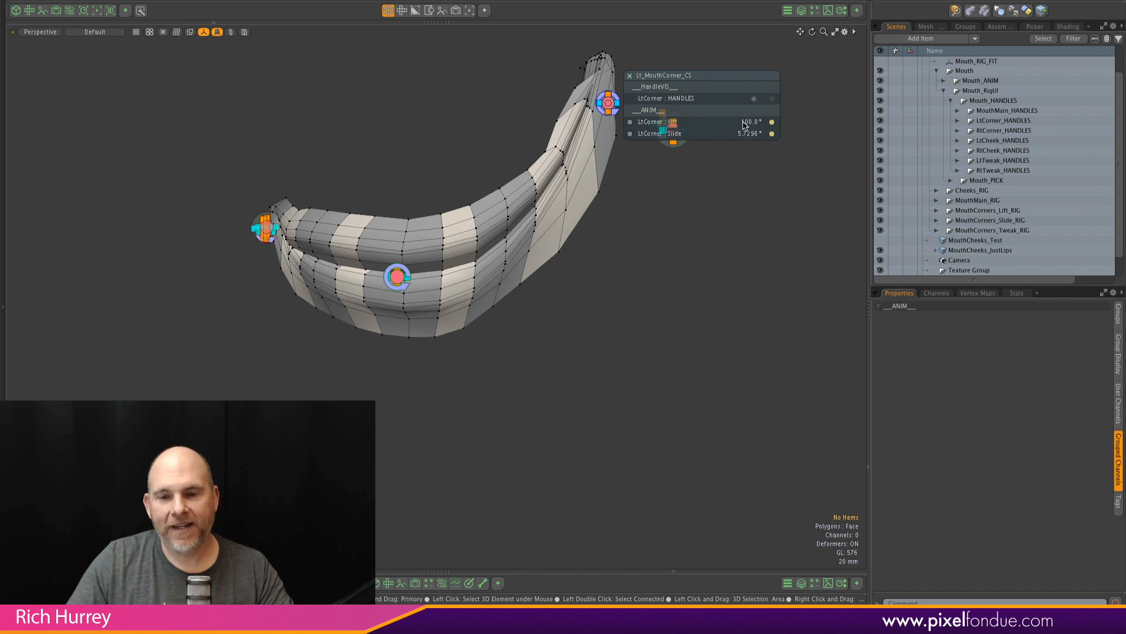
alt+drag(649, 221, 602, 259)
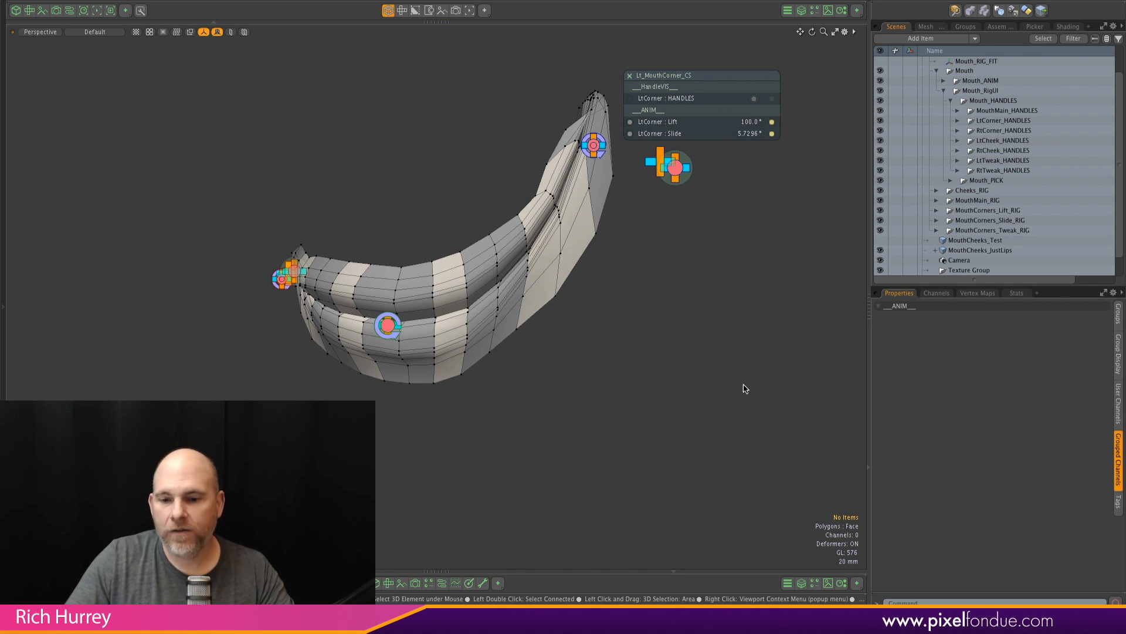
Step: Show the schematic pane and lower MouthCornerLift_ScaleFactor to 0.416 in the rig's mouth scale factors
click(442, 582)
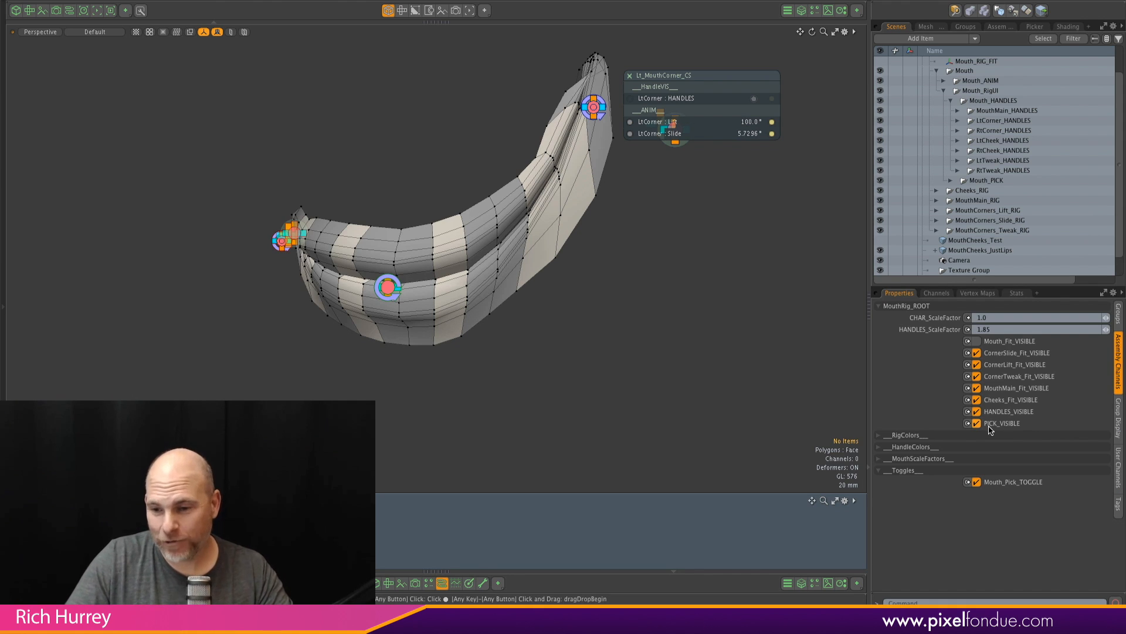
click(879, 307)
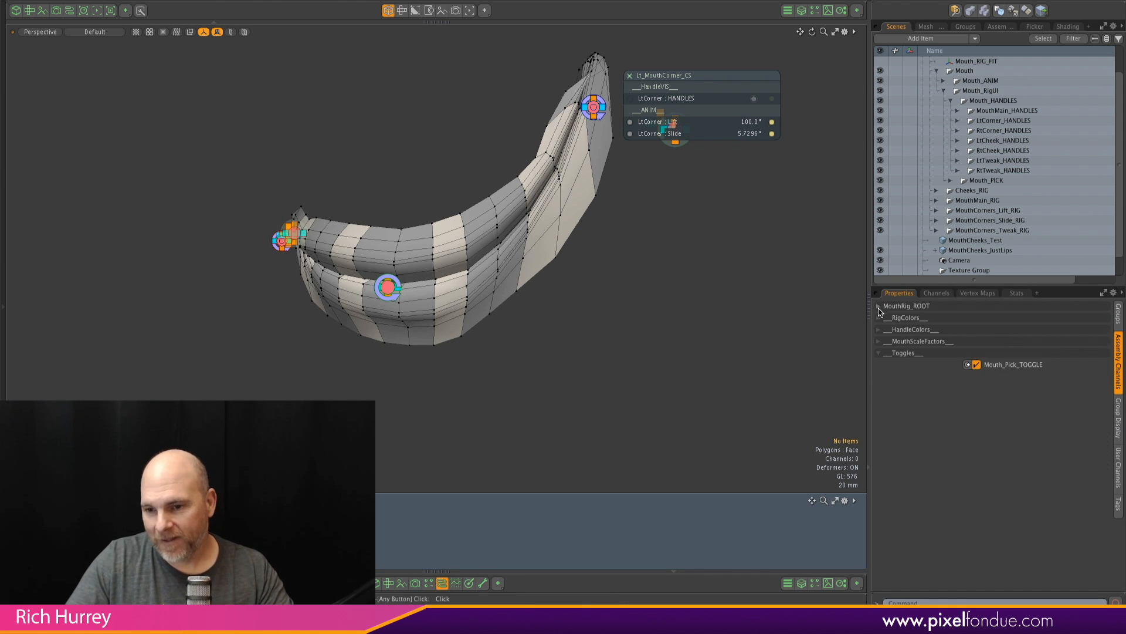
click(882, 344)
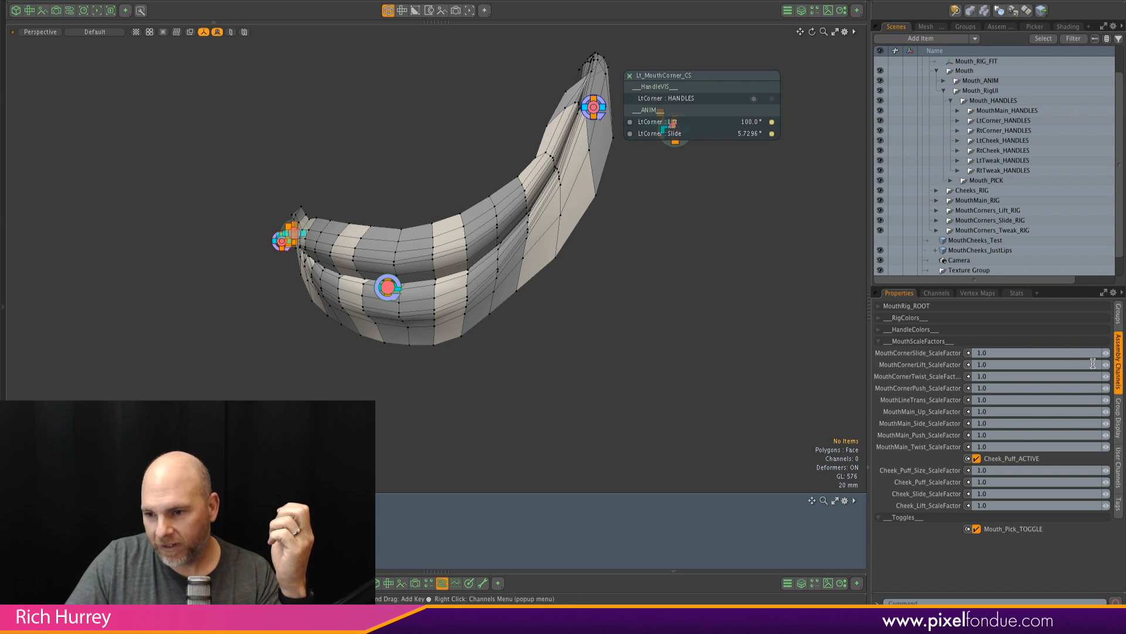
drag(1106, 364, 1076, 364)
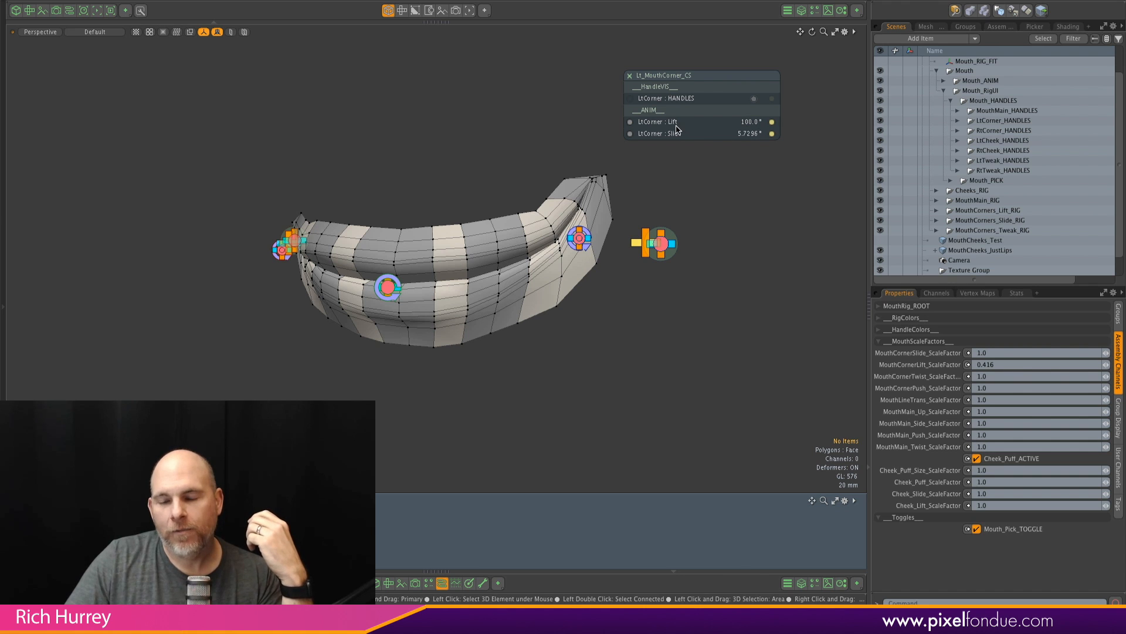
Step: Haul the LtCorner Lift channel to 93.1° and nudge the left mouth corner with its tweak handle
mouse_move(678, 125)
mouse_down()
mouse_move(642, 125)
mouse_move(704, 125)
mouse_move(587, 125)
mouse_move(656, 125)
mouse_up()
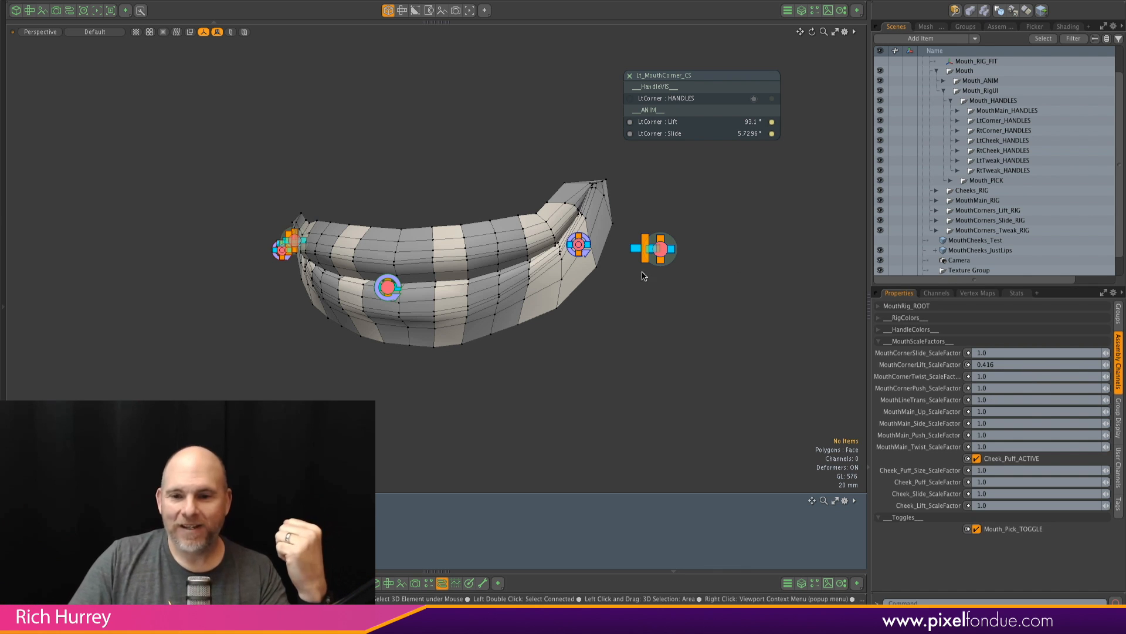
drag(577, 241, 579, 241)
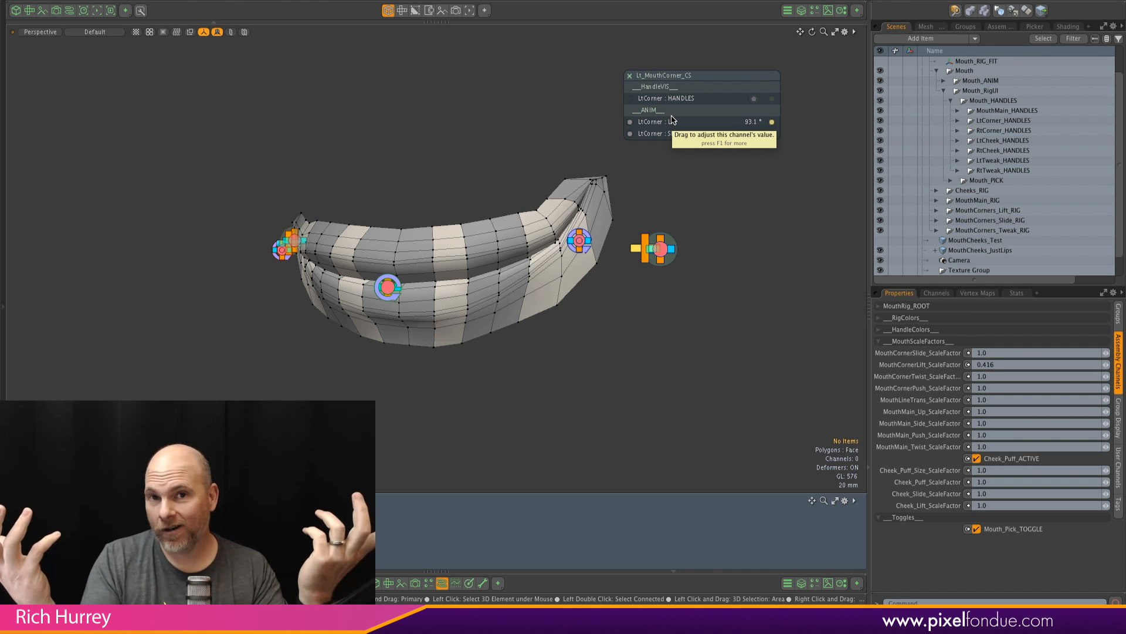
click(870, 113)
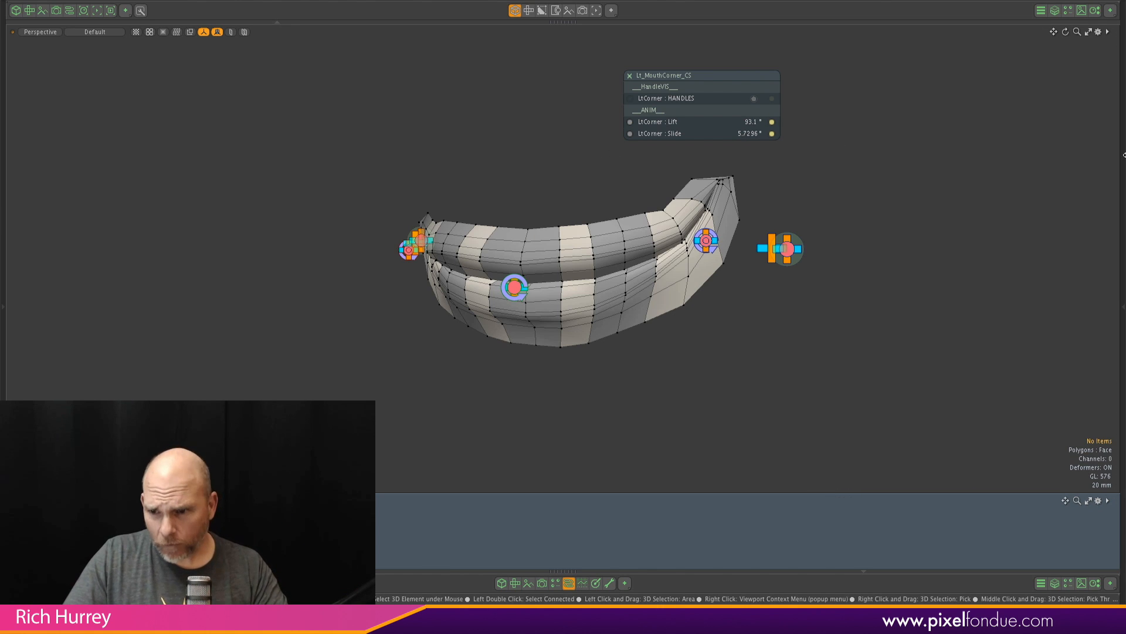
click(1121, 250)
Step: Show the face picker and toggle the LtCorner handles off and back on in the Lt_MouthCorner_CS channel set
click(1036, 26)
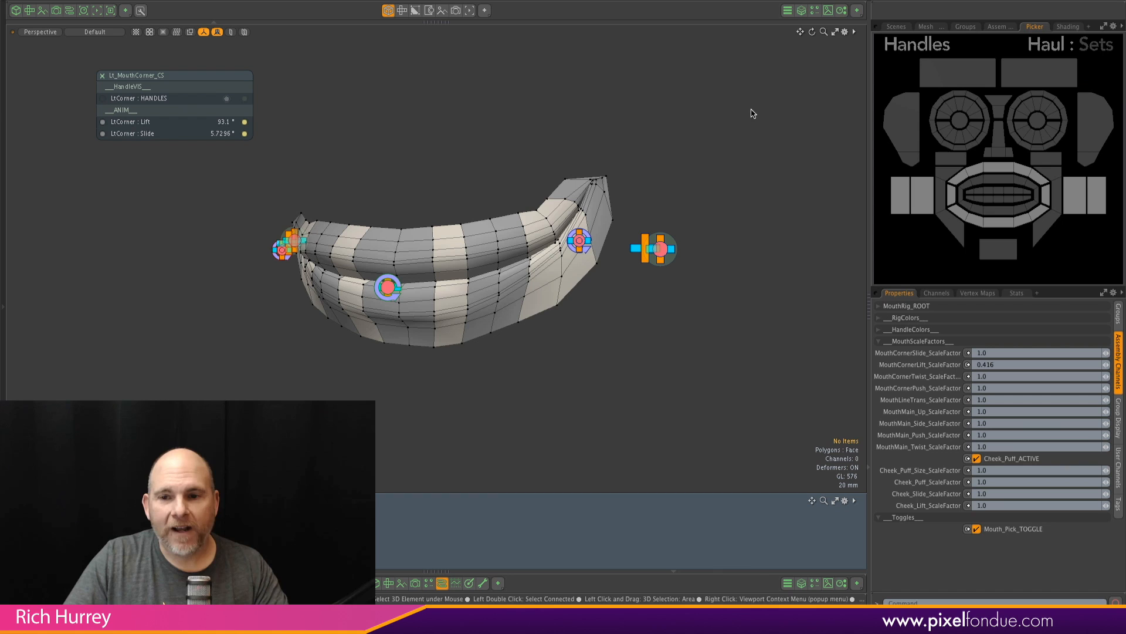
alt+shift+drag(749, 113, 752, 117)
drag(191, 74, 575, 64)
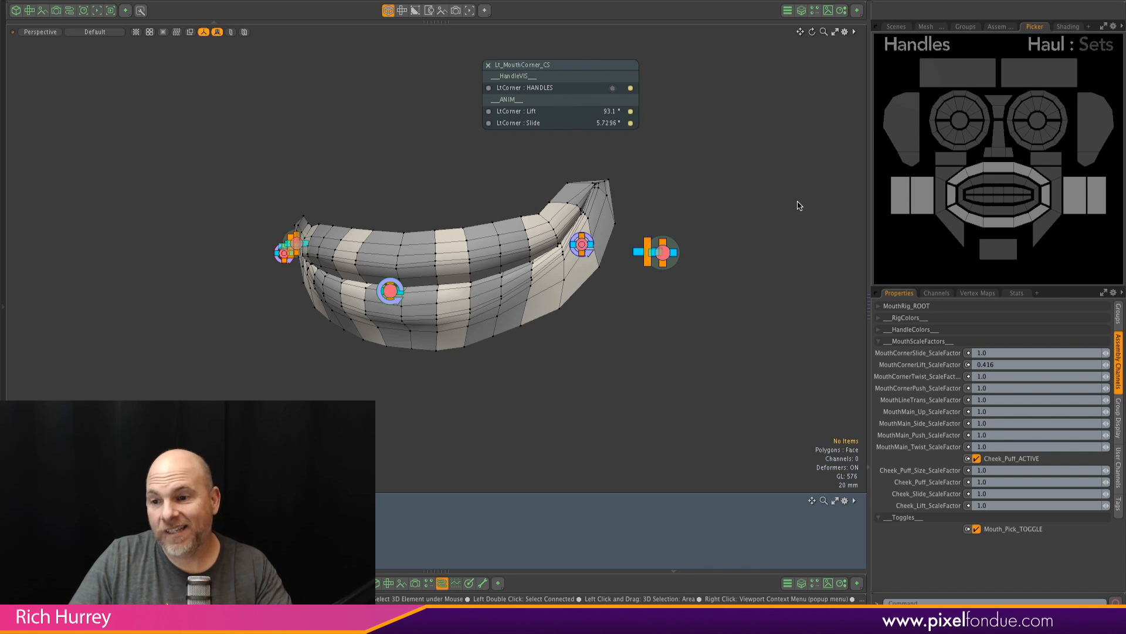
click(1094, 205)
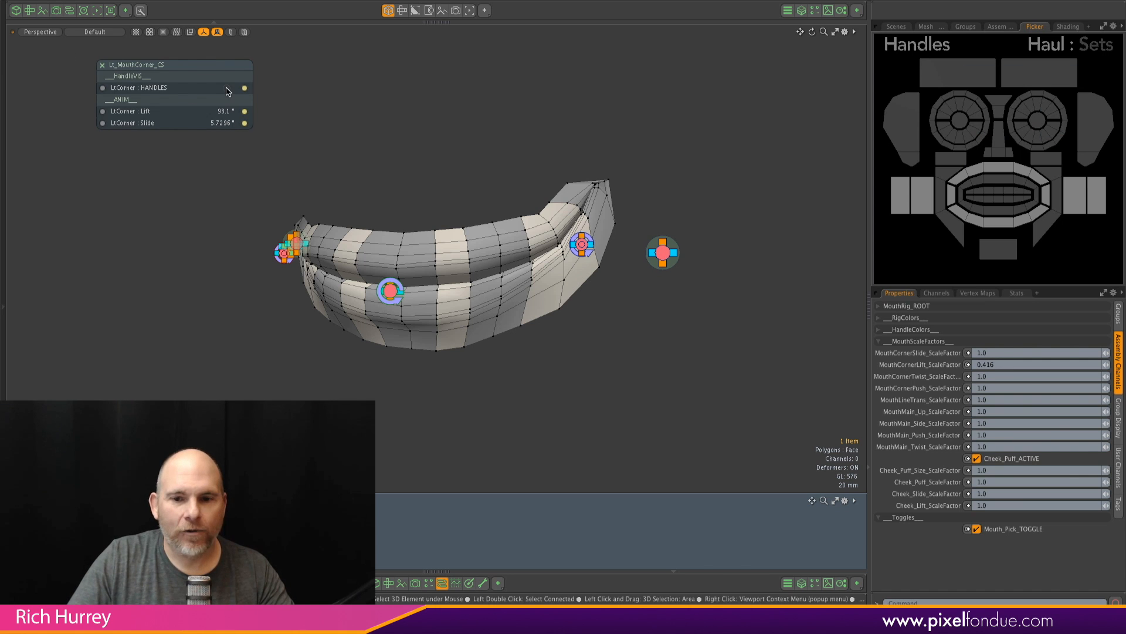
click(224, 91)
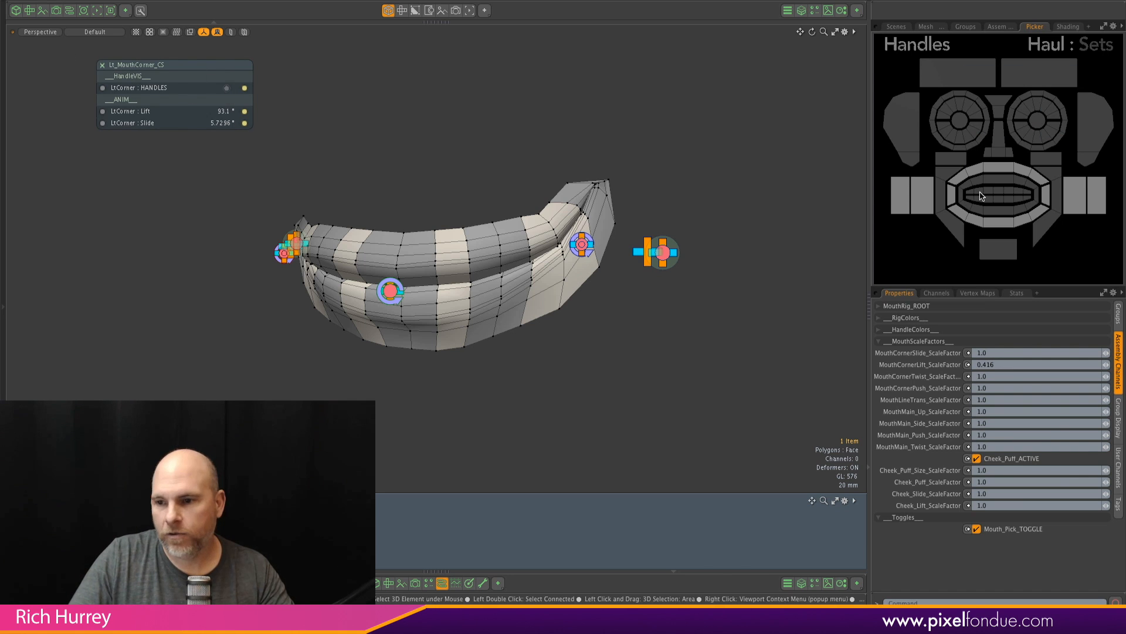
Step: Show the left cheek's channels from its face picker region and dismiss them
click(1099, 191)
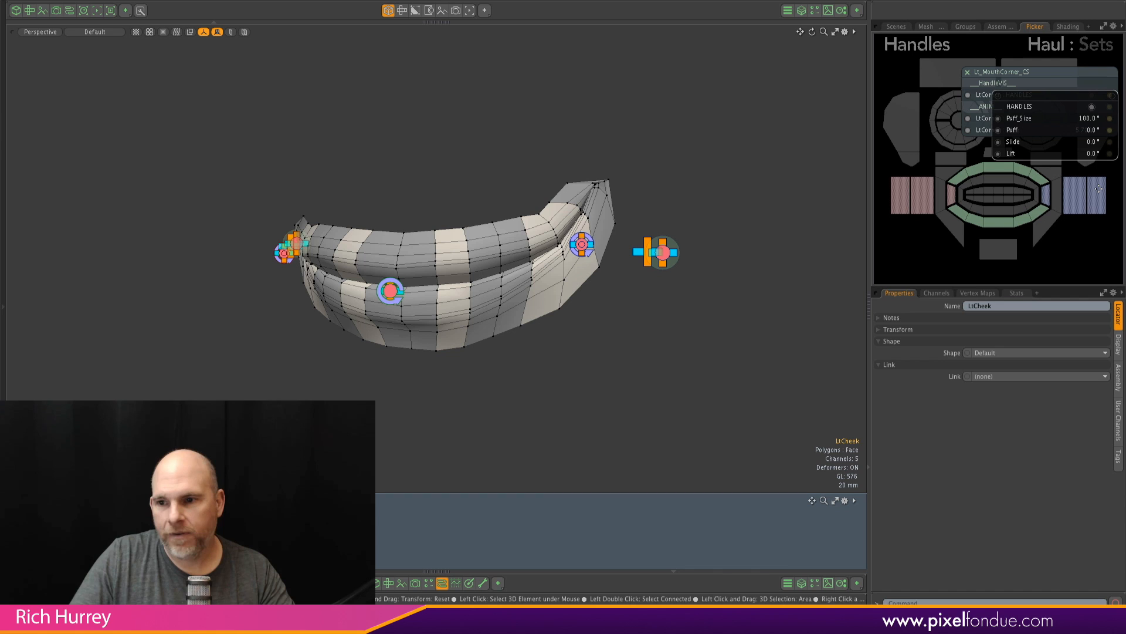
drag(1052, 109, 1033, 143)
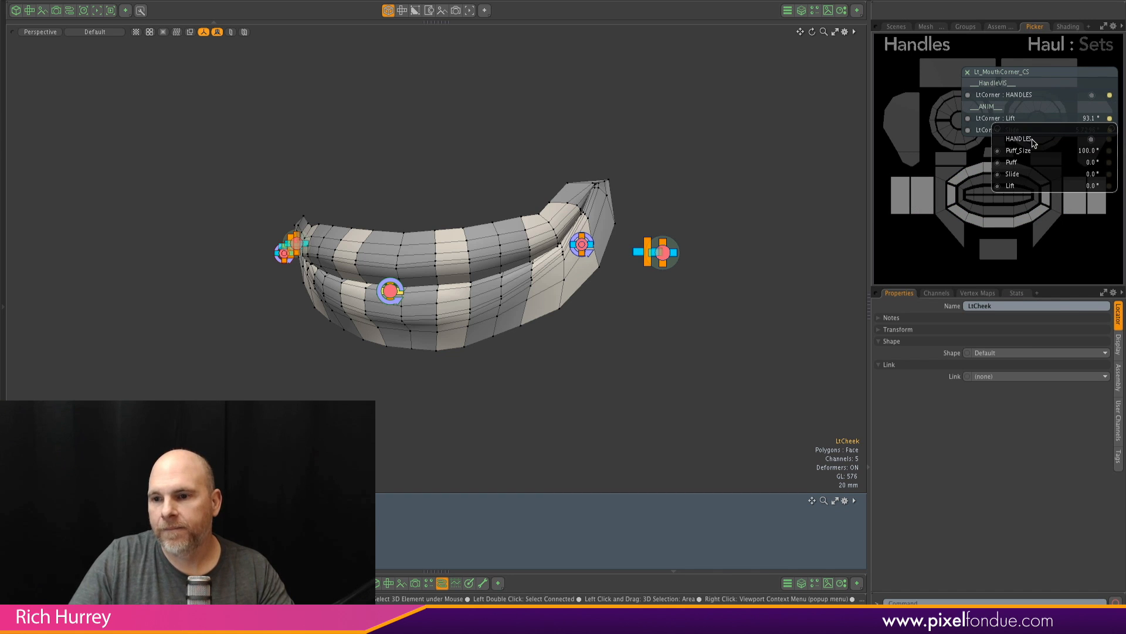
key(Escape)
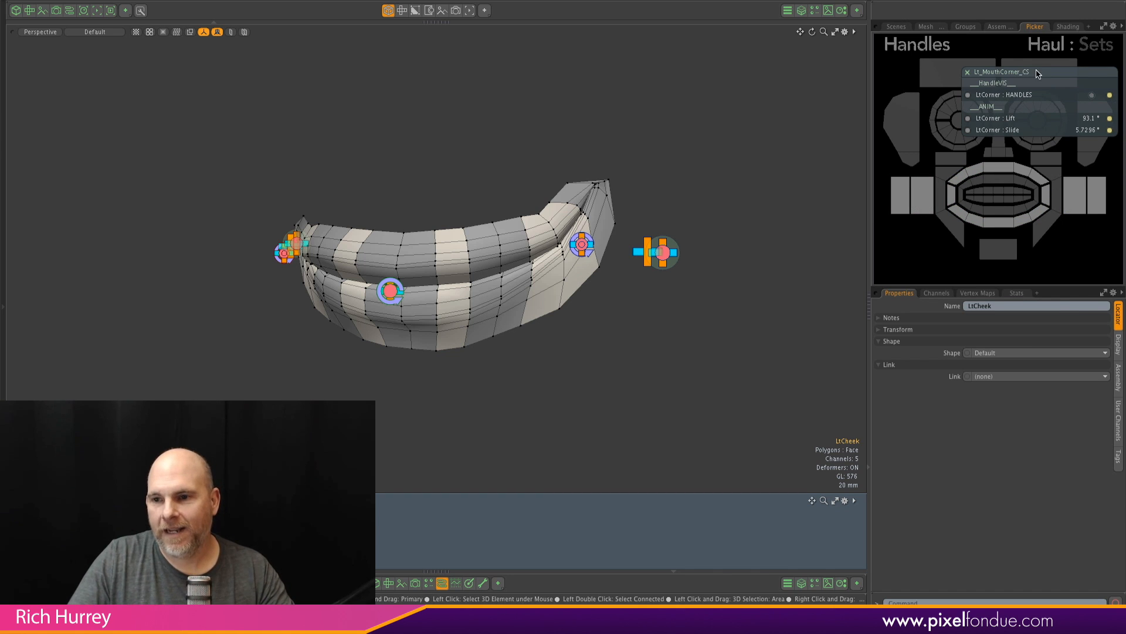
Step: Haul the left mouth corner from its face picker region to Lift 93.0° and Slide 5.6°, and deselect it
click(1078, 190)
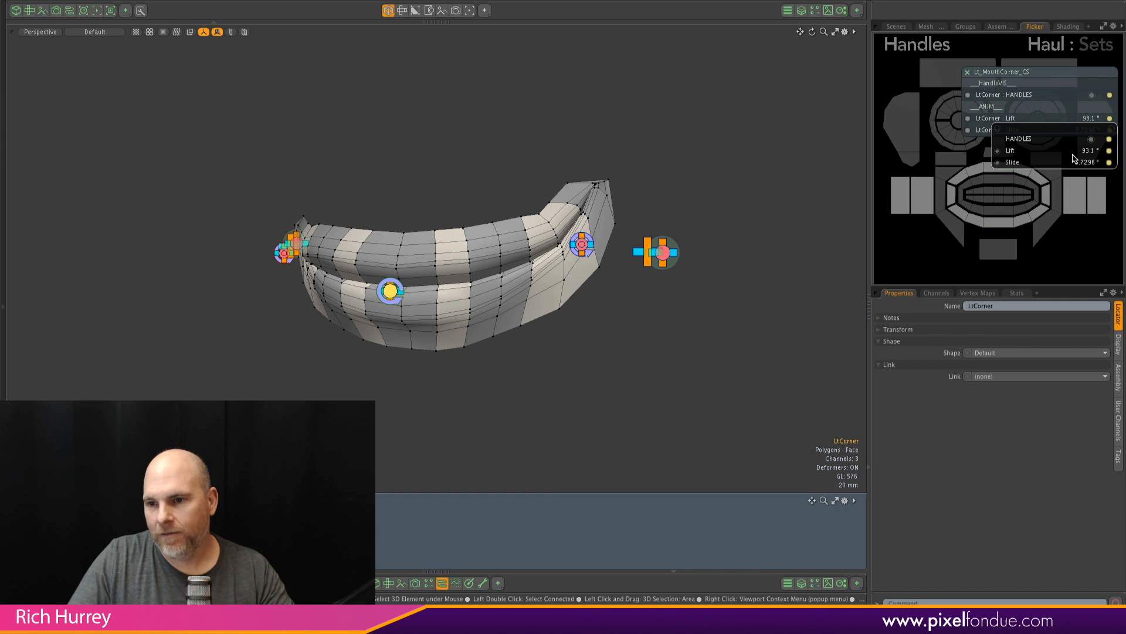
drag(1098, 186, 1089, 166)
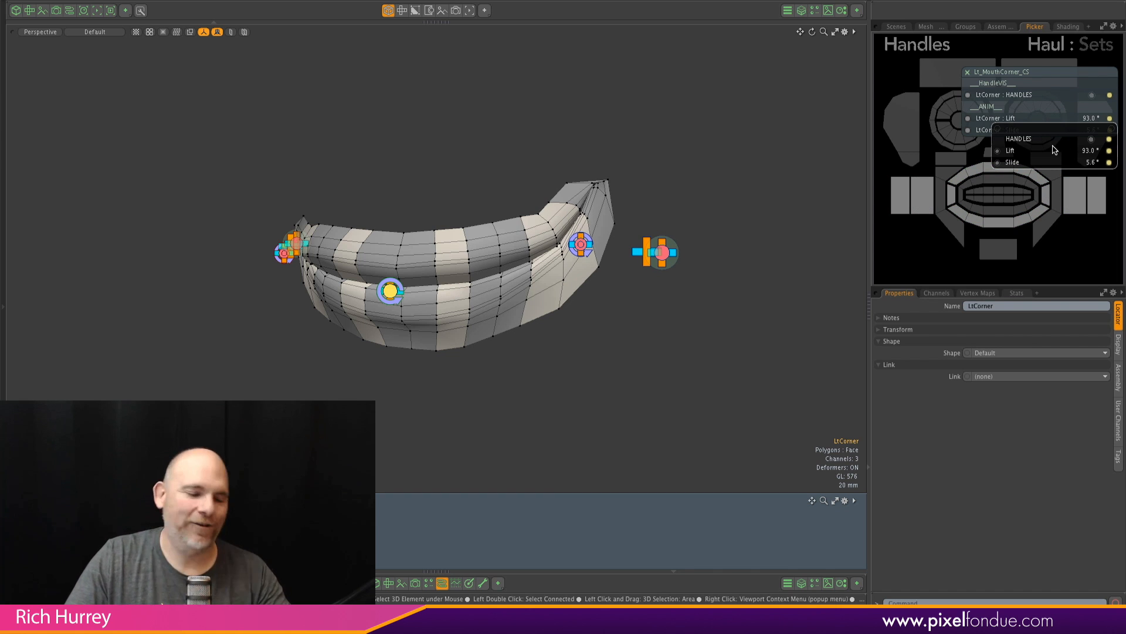
key(Escape)
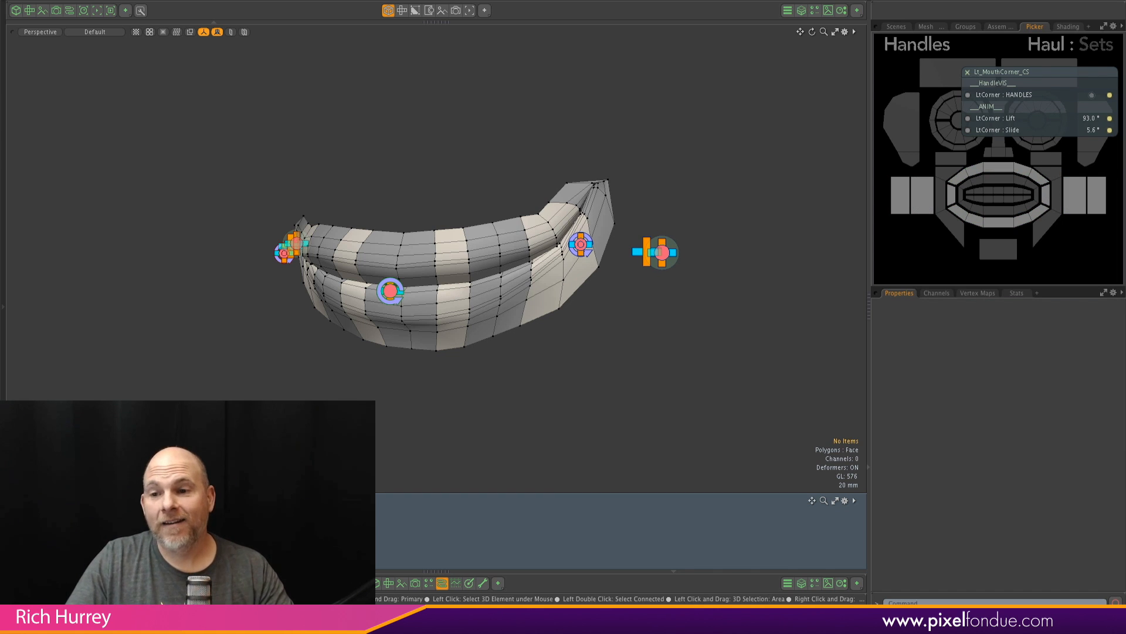
Step: Close the left corner's channel set, display Lt_Cheek_CS from the rig's groups, and switch off the left cheek handles
click(967, 72)
click(965, 26)
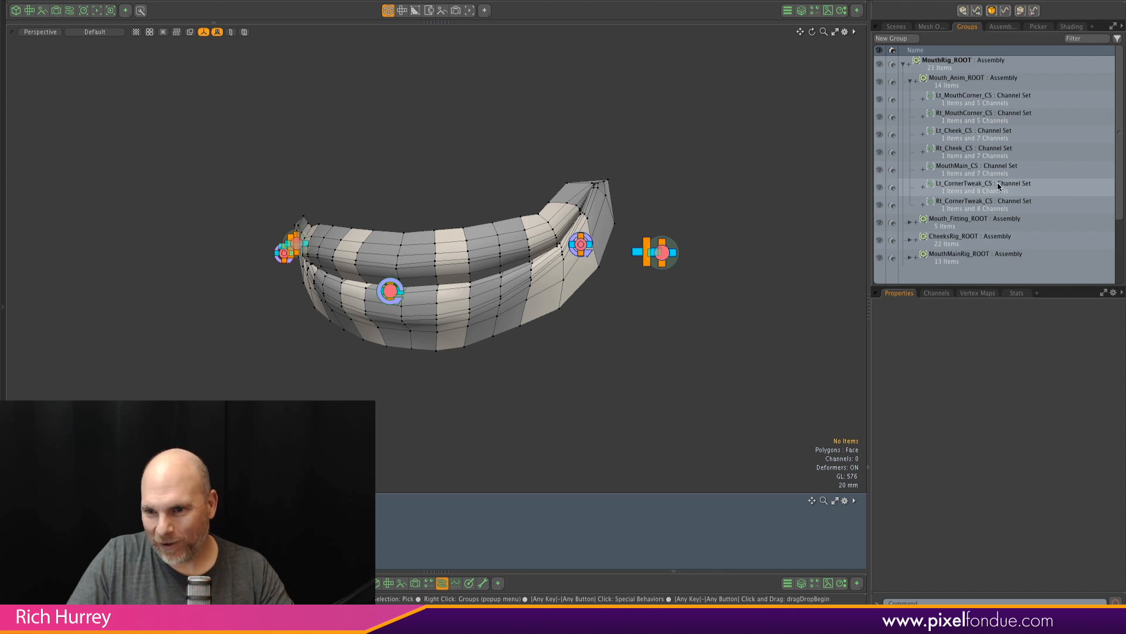
click(986, 134)
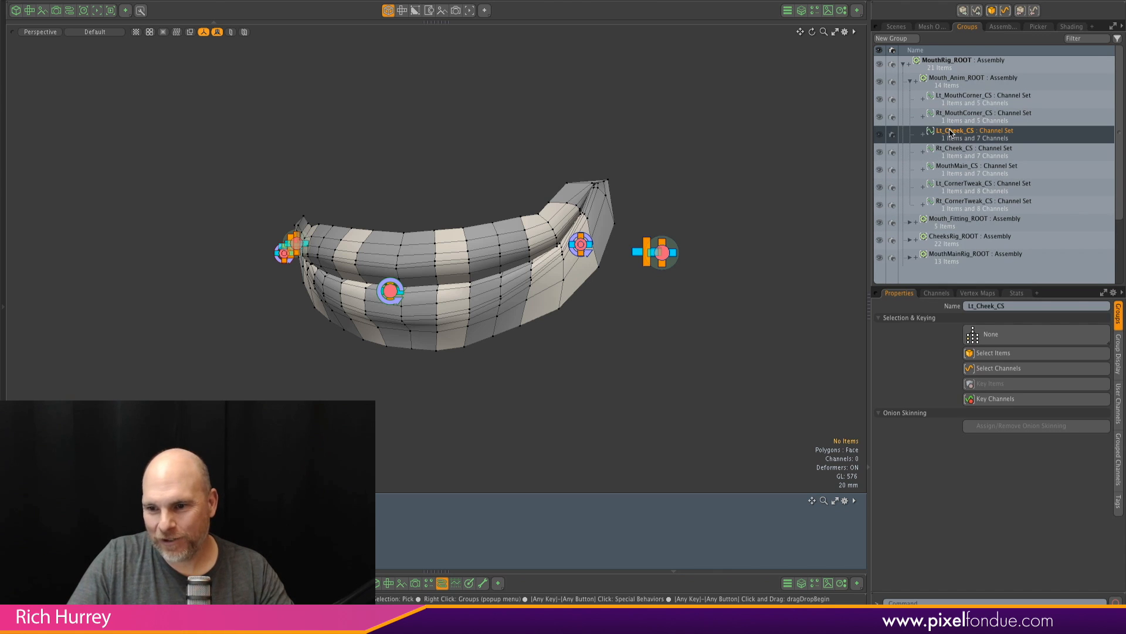
key(c)
alt+shift+drag(764, 134, 758, 147)
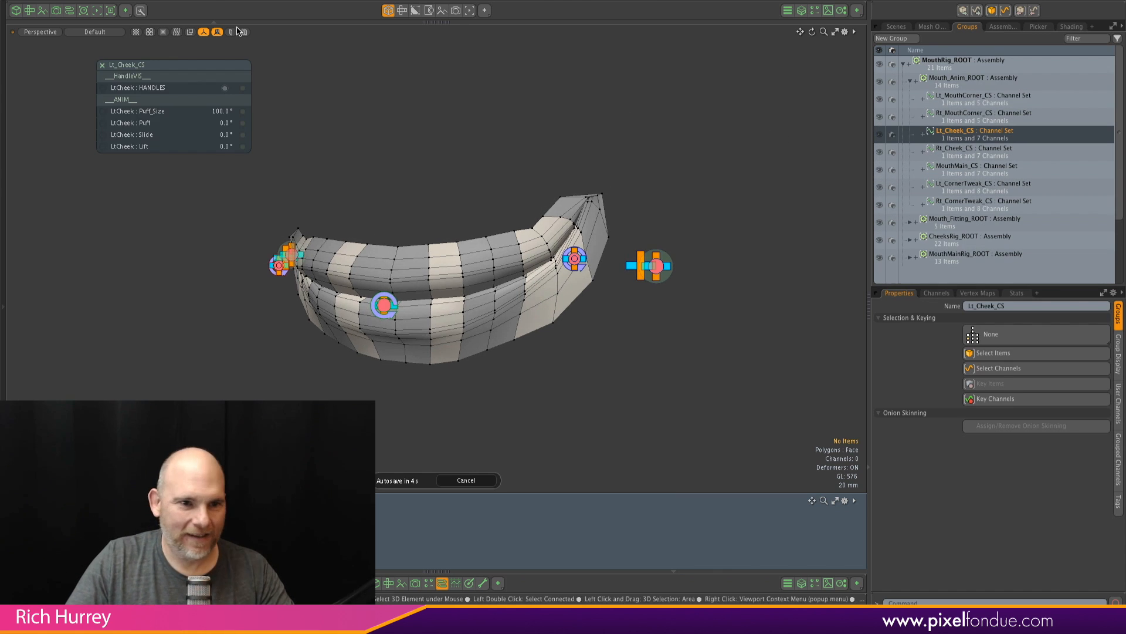
click(225, 93)
Step: Display the Rt_Cheek_CS channel set and switch off the right cheek handles
click(986, 151)
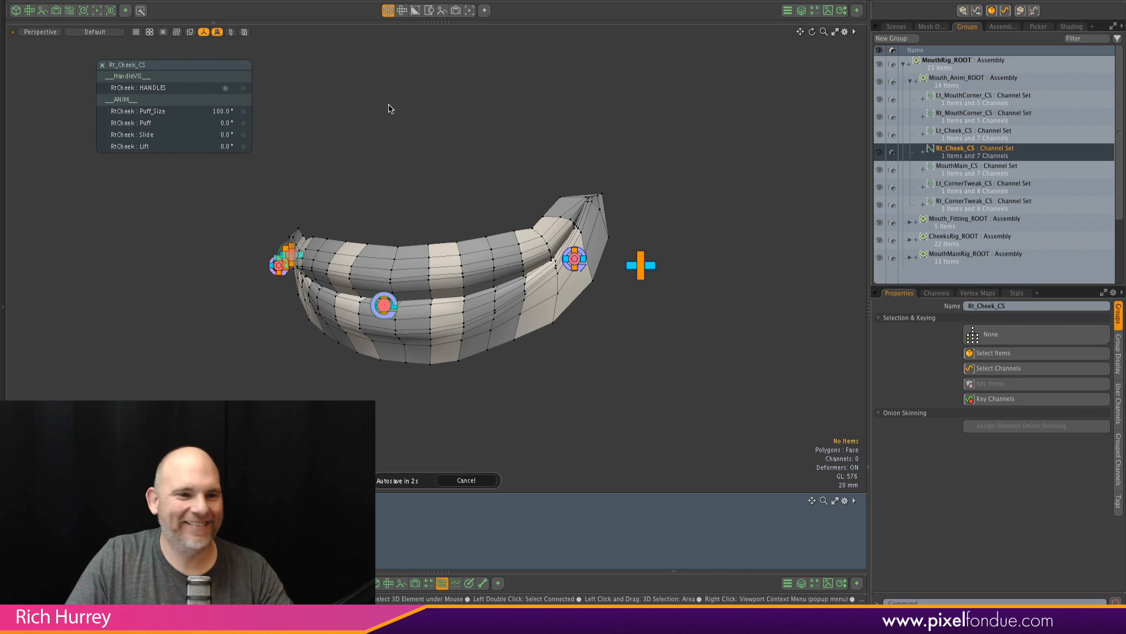
click(225, 89)
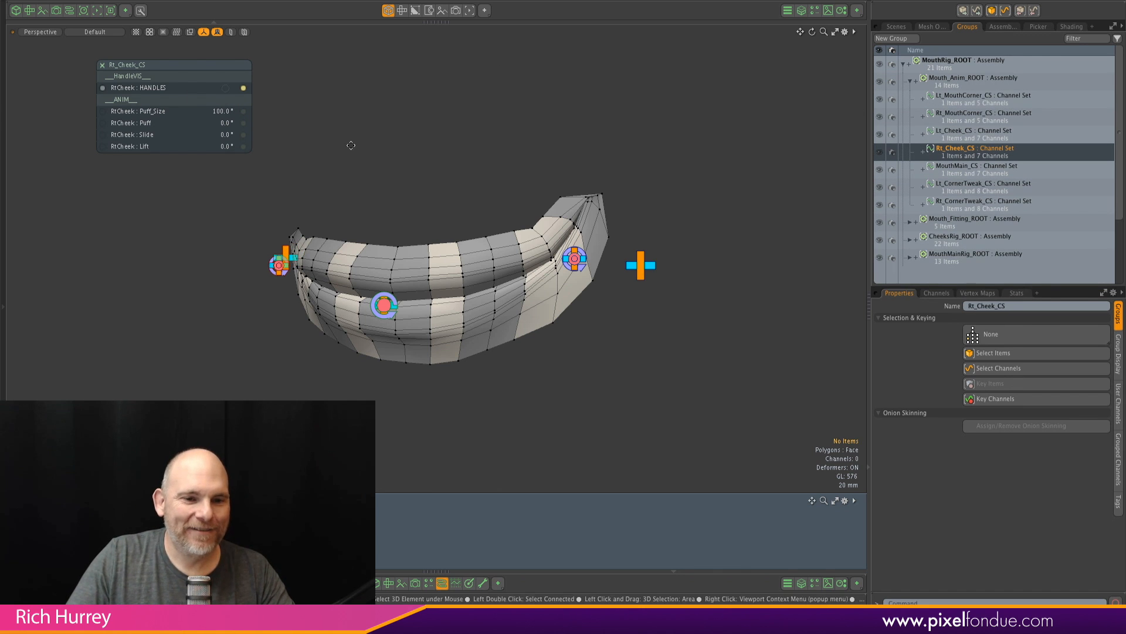
alt+drag(352, 147, 475, 234)
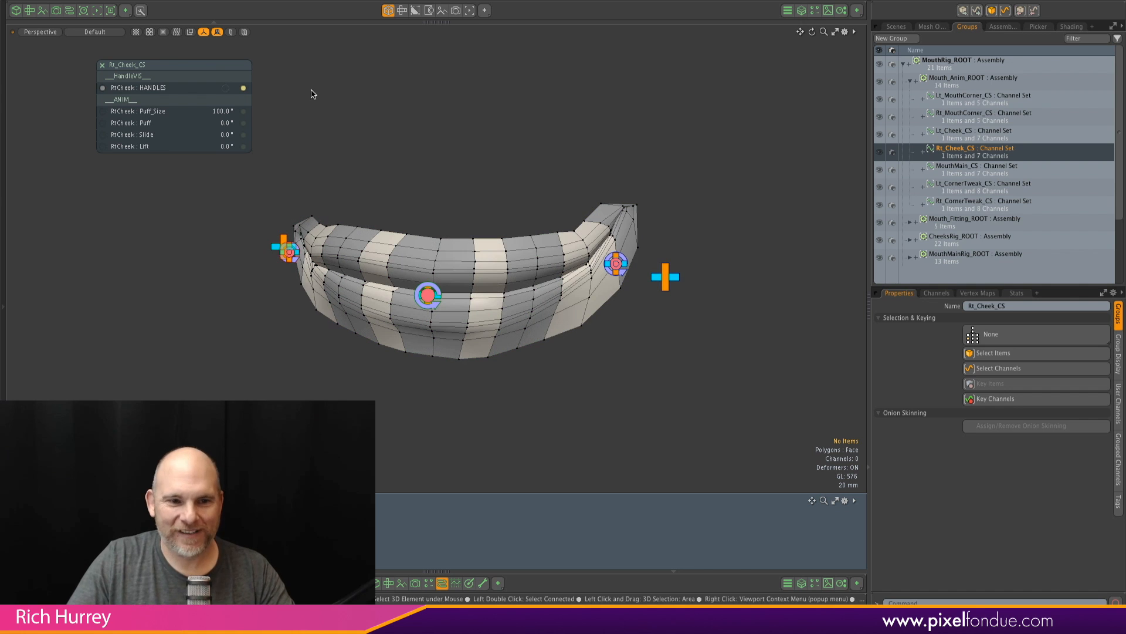
Step: Dismiss the Rt_Cheek_CS channel set and examine the remaining central mouth and mouth corner handles up close from several angles
click(369, 193)
alt+drag(370, 194, 441, 194)
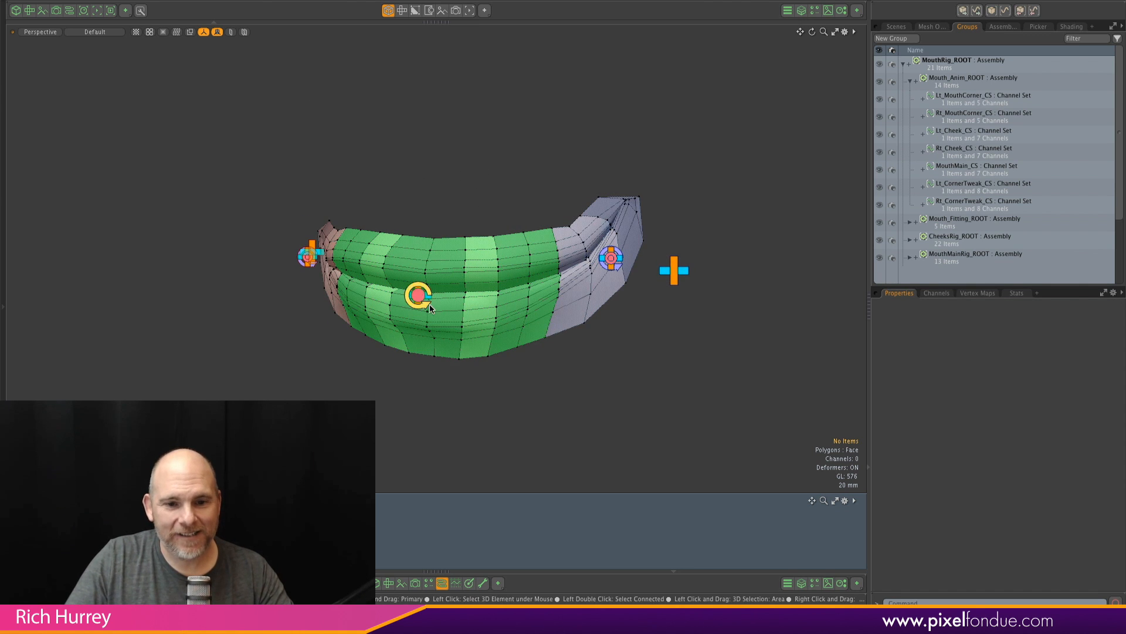
scroll(430, 303, up, 5)
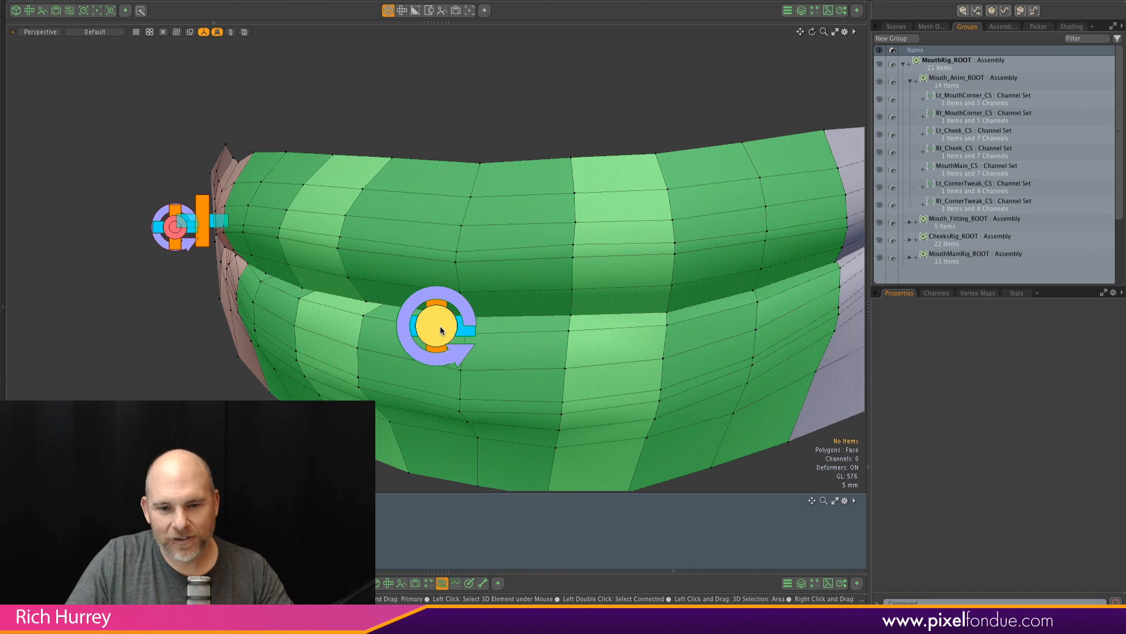
scroll(439, 302, down, 3)
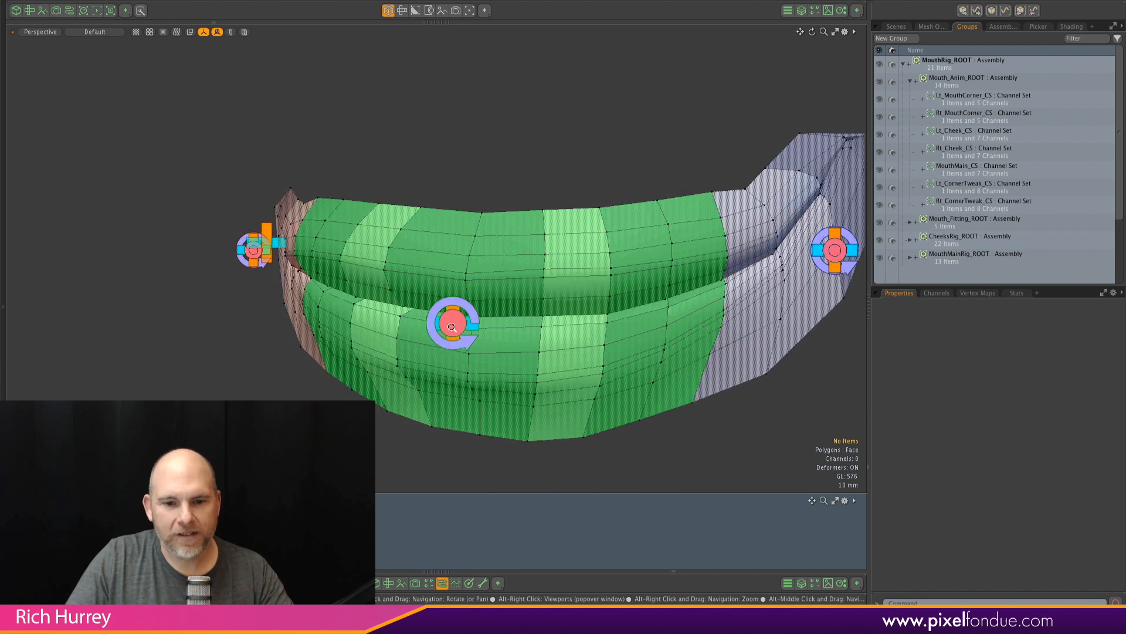
alt+shift+drag(430, 303, 418, 305)
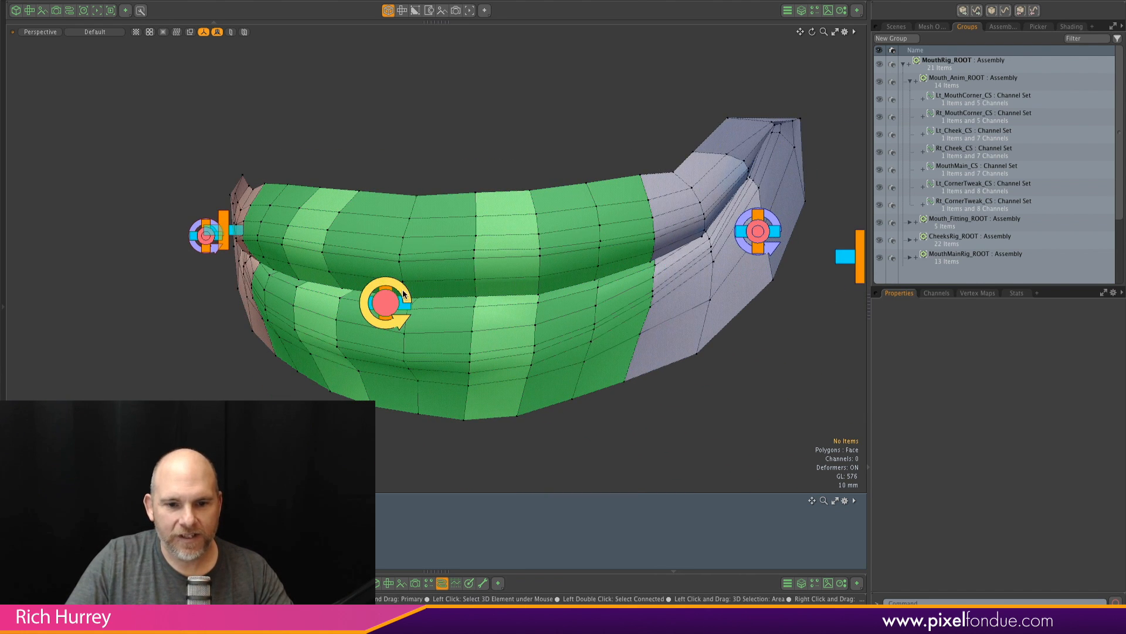
mouse_move(518, 317)
alt+mouse_down()
mouse_move(543, 326)
mouse_move(528, 341)
mouse_move(501, 328)
alt+mouse_up()
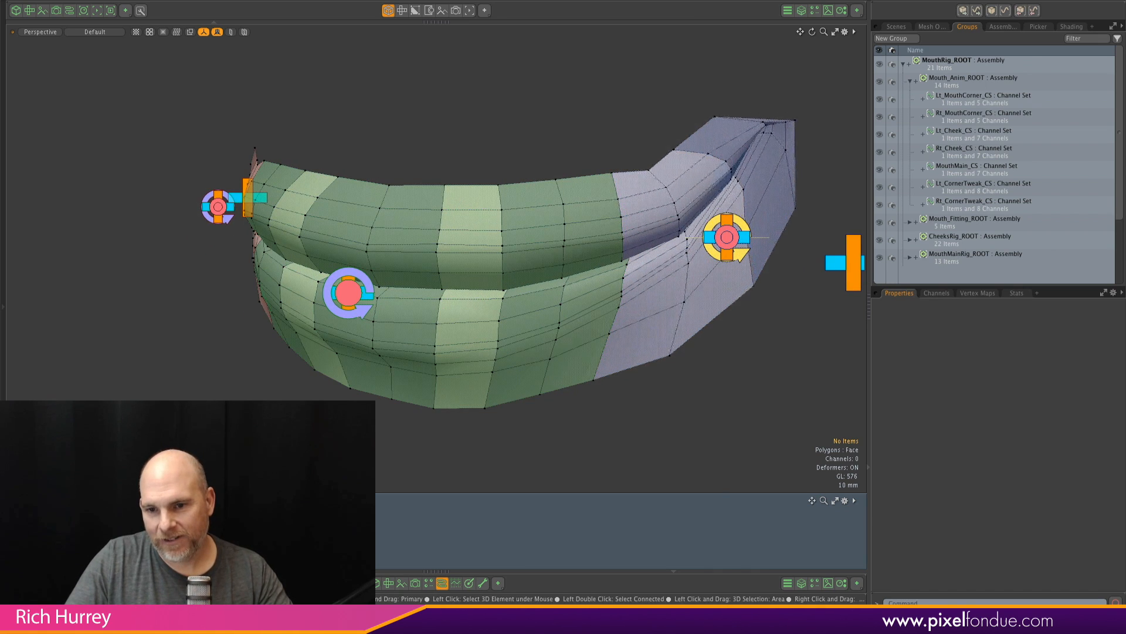
drag(728, 222, 669, 238)
scroll(708, 238, down, 3)
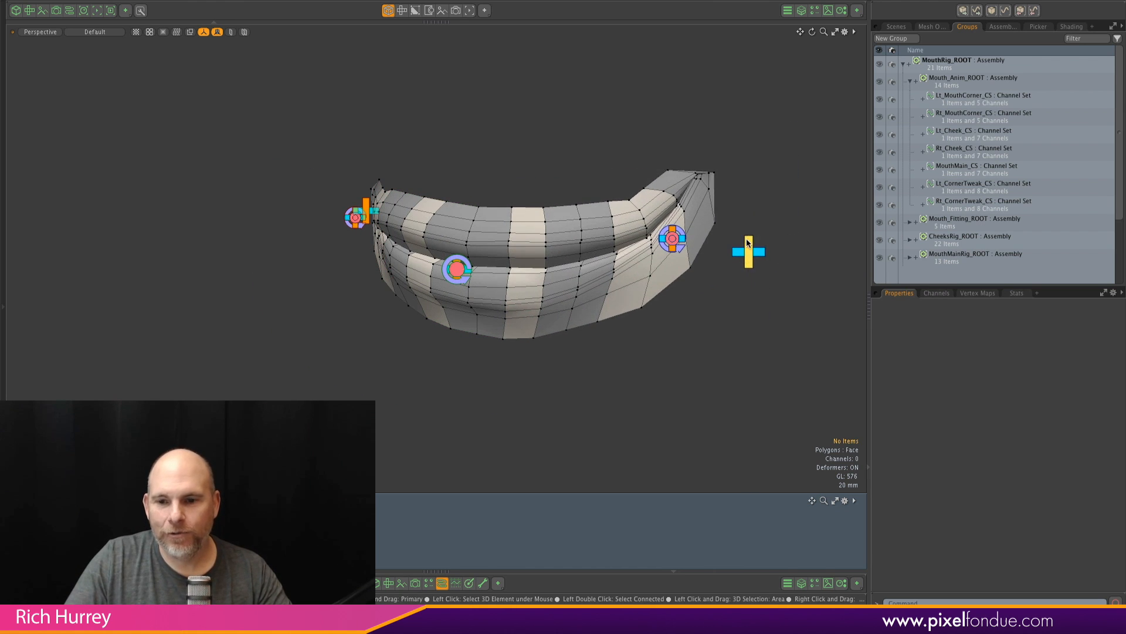
drag(756, 252, 576, 202)
scroll(692, 267, down, 4)
scroll(652, 234, up, 4)
alt+drag(553, 166, 536, 211)
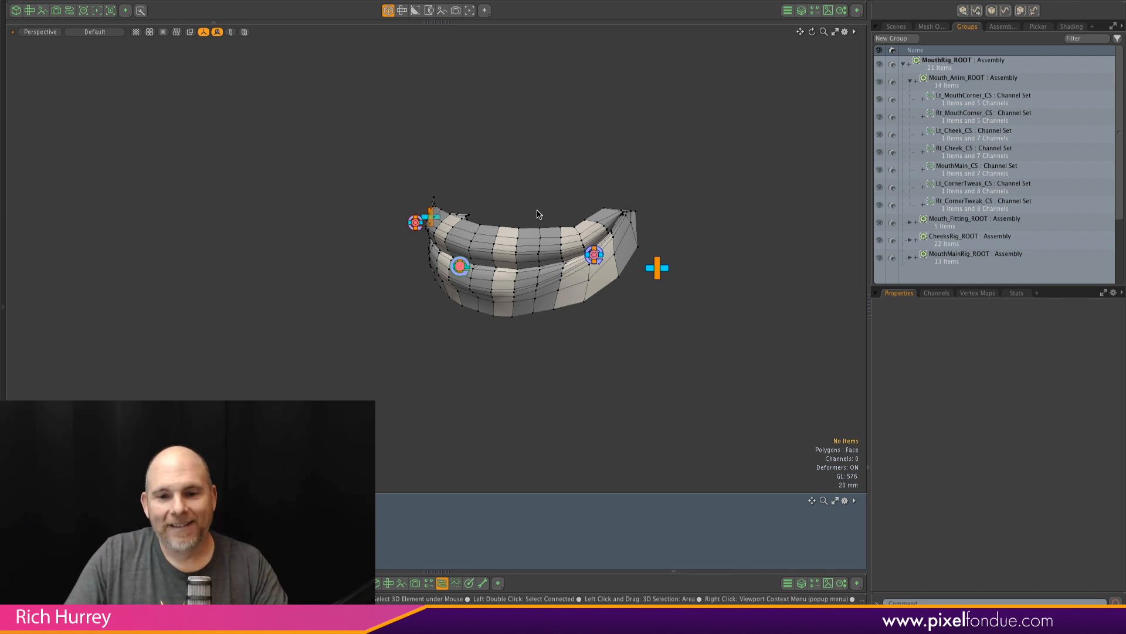
alt+drag(538, 214, 479, 171)
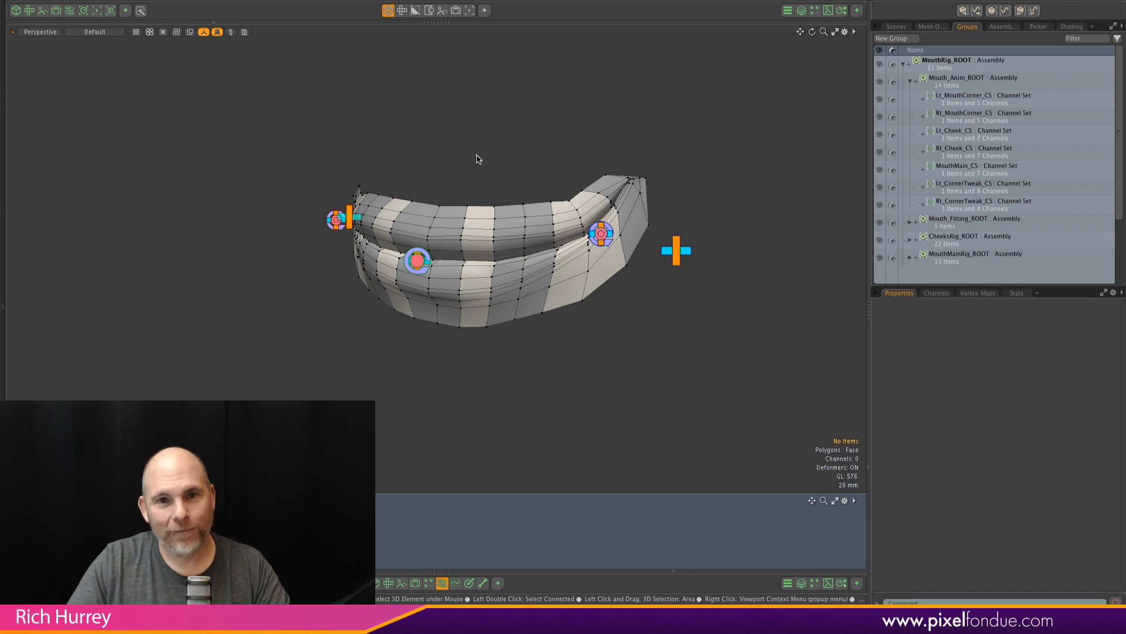